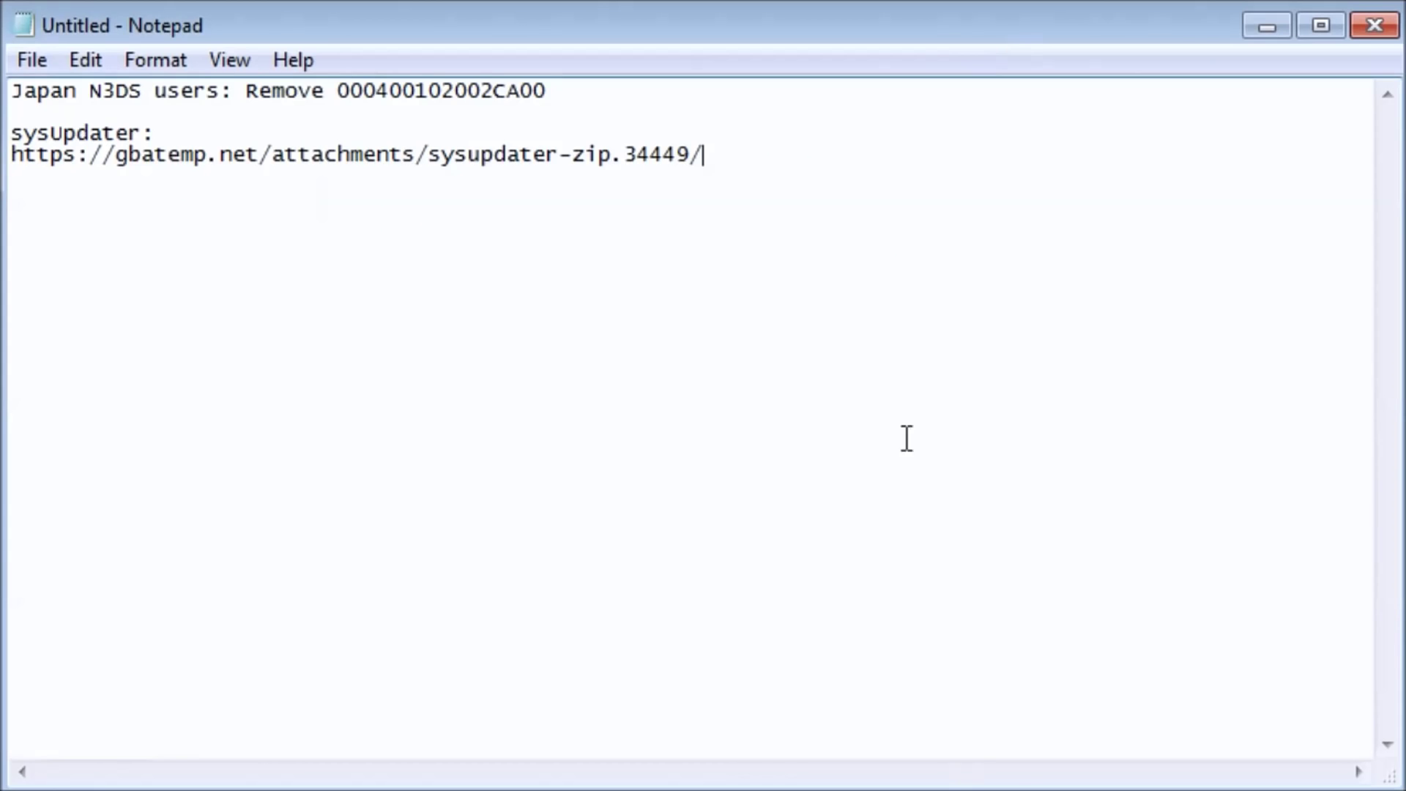
Step: Select the gbatemp sysUpdater download link line in the Notepad notes
{"action": "left_click_drag", "start_coordinate": [714, 223], "coordinate": [13, 285]}
{"action": "key", "text": "super+c"}
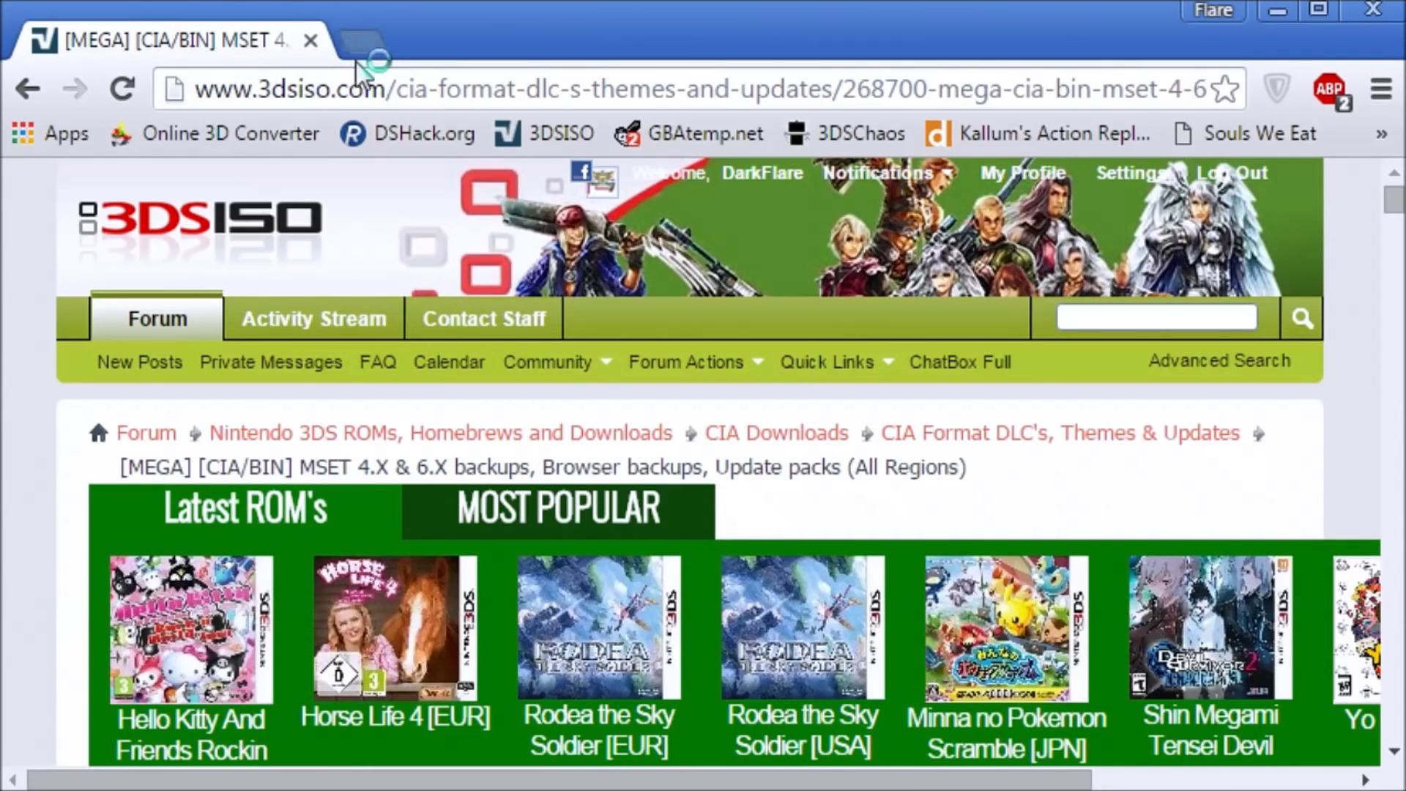
Step: Load the copied gbatemp link in a new Chrome tab, download sysUpdater.zip, and dismiss the download notice
{"action": "left_click", "coordinate": [357, 38]}
{"action": "right_click", "coordinate": [358, 88]}
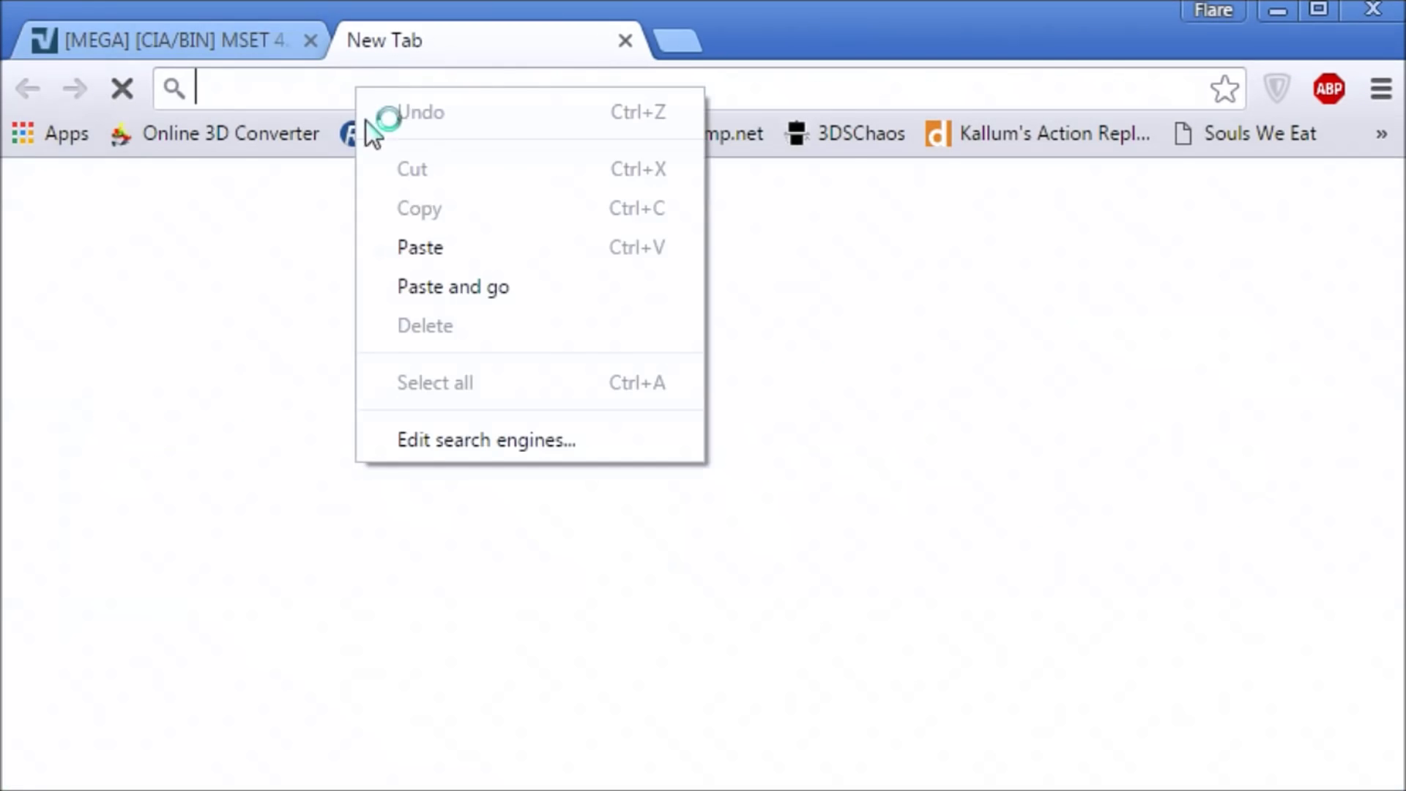
{"action": "left_click", "coordinate": [441, 290]}
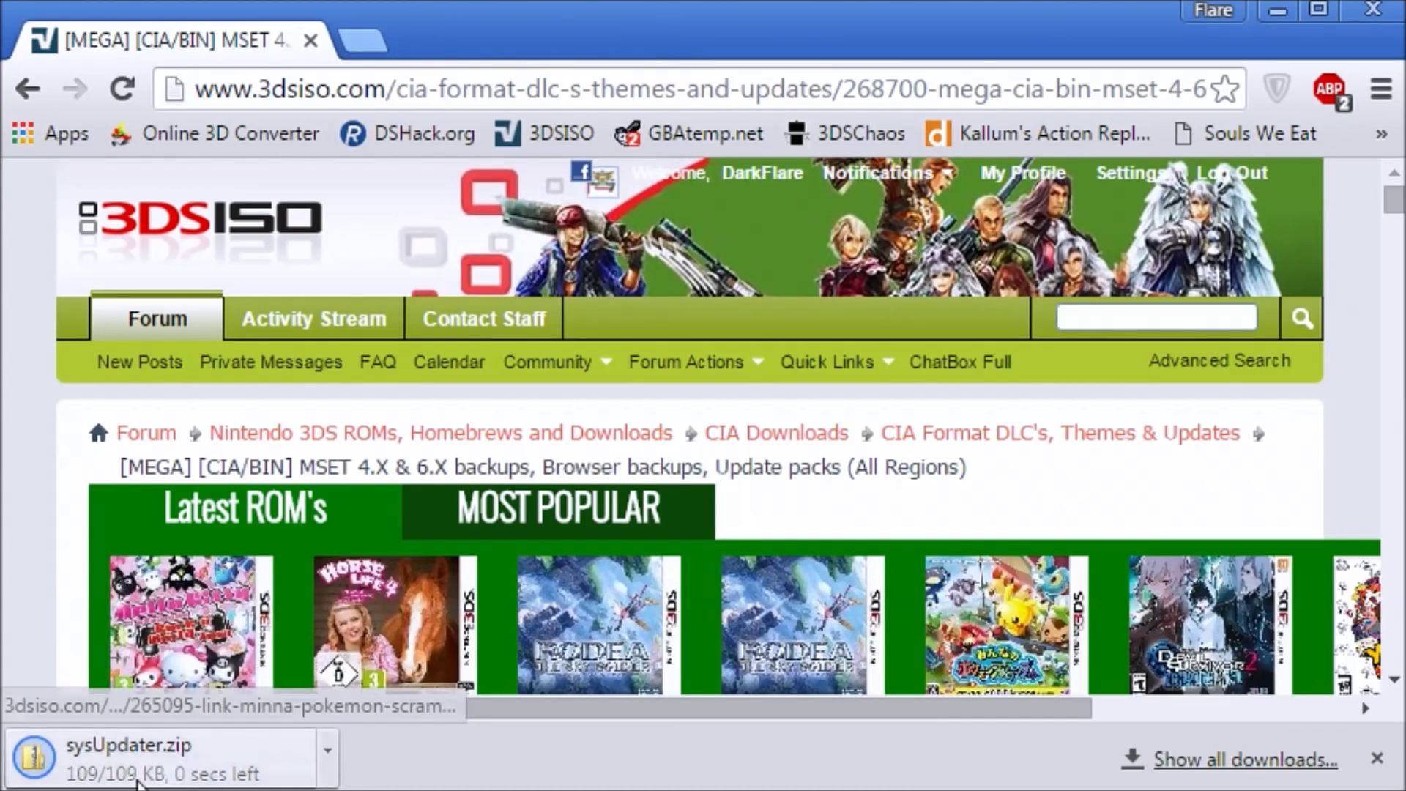
{"action": "left_click", "coordinate": [1377, 759]}
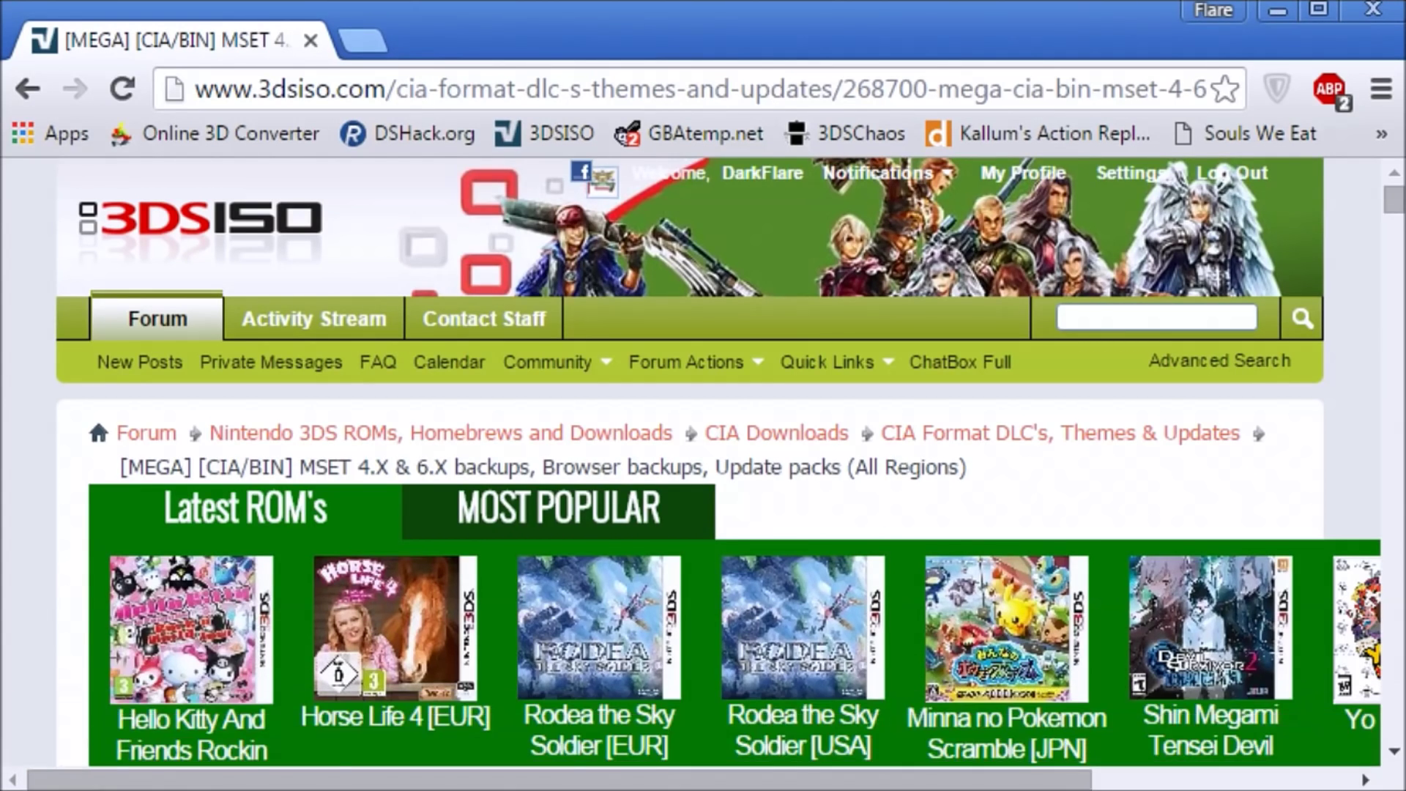
Step: Extract sysUpdater.zip in Downloads into a sysUpdater folder
{"action": "key", "text": "super+e"}
{"action": "left_click", "coordinate": [110, 250]}
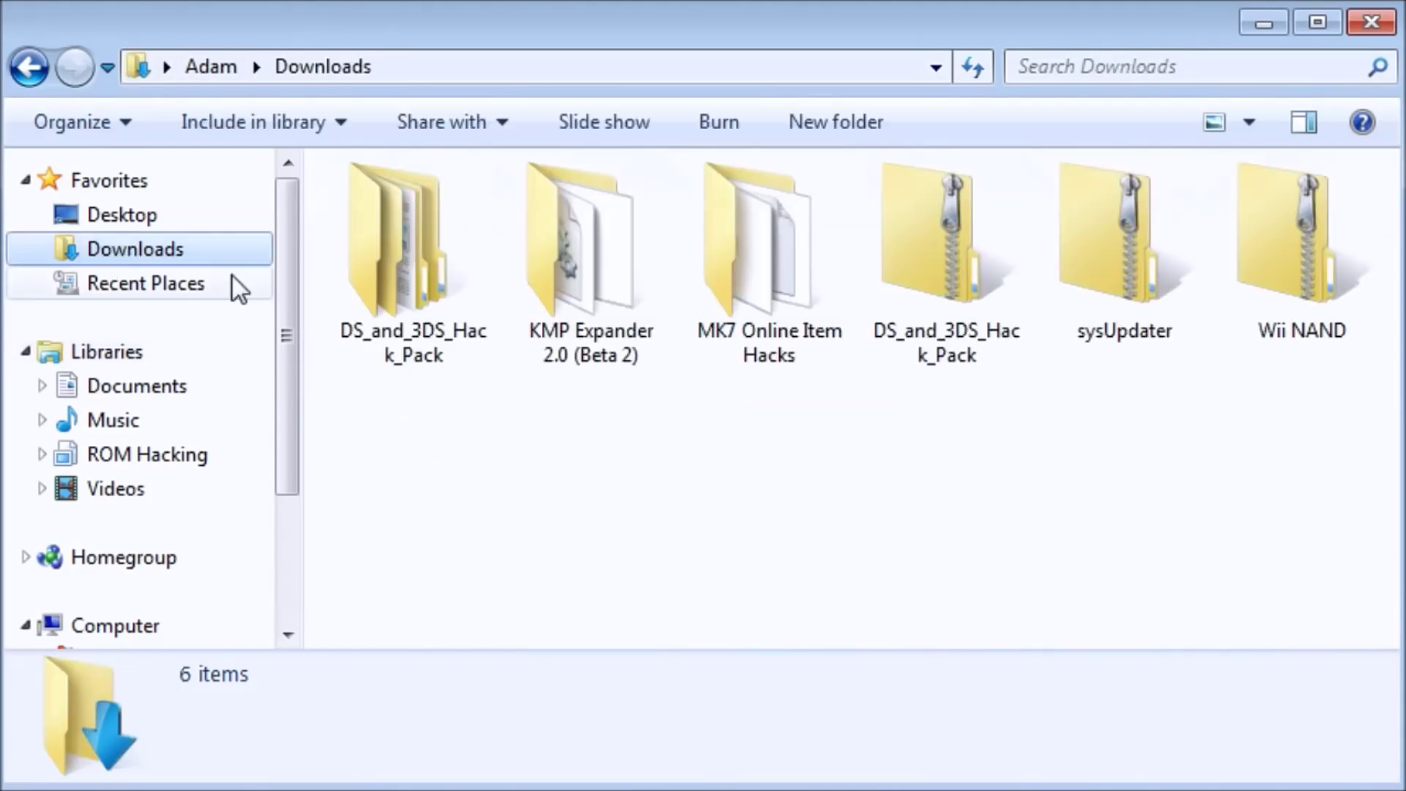
{"action": "left_click", "coordinate": [1136, 293]}
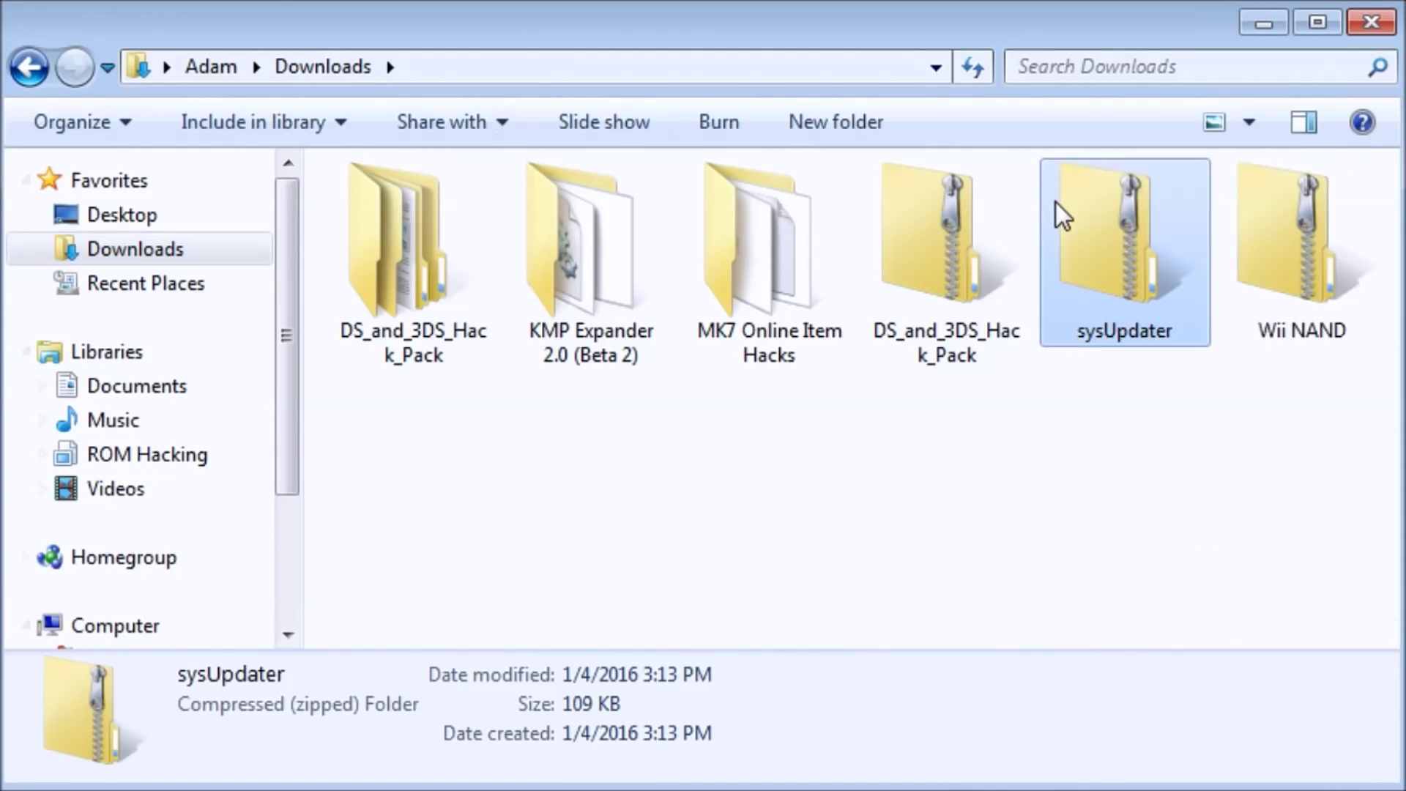
{"action": "right_click", "coordinate": [1056, 203]}
{"action": "left_click", "coordinate": [1091, 309]}
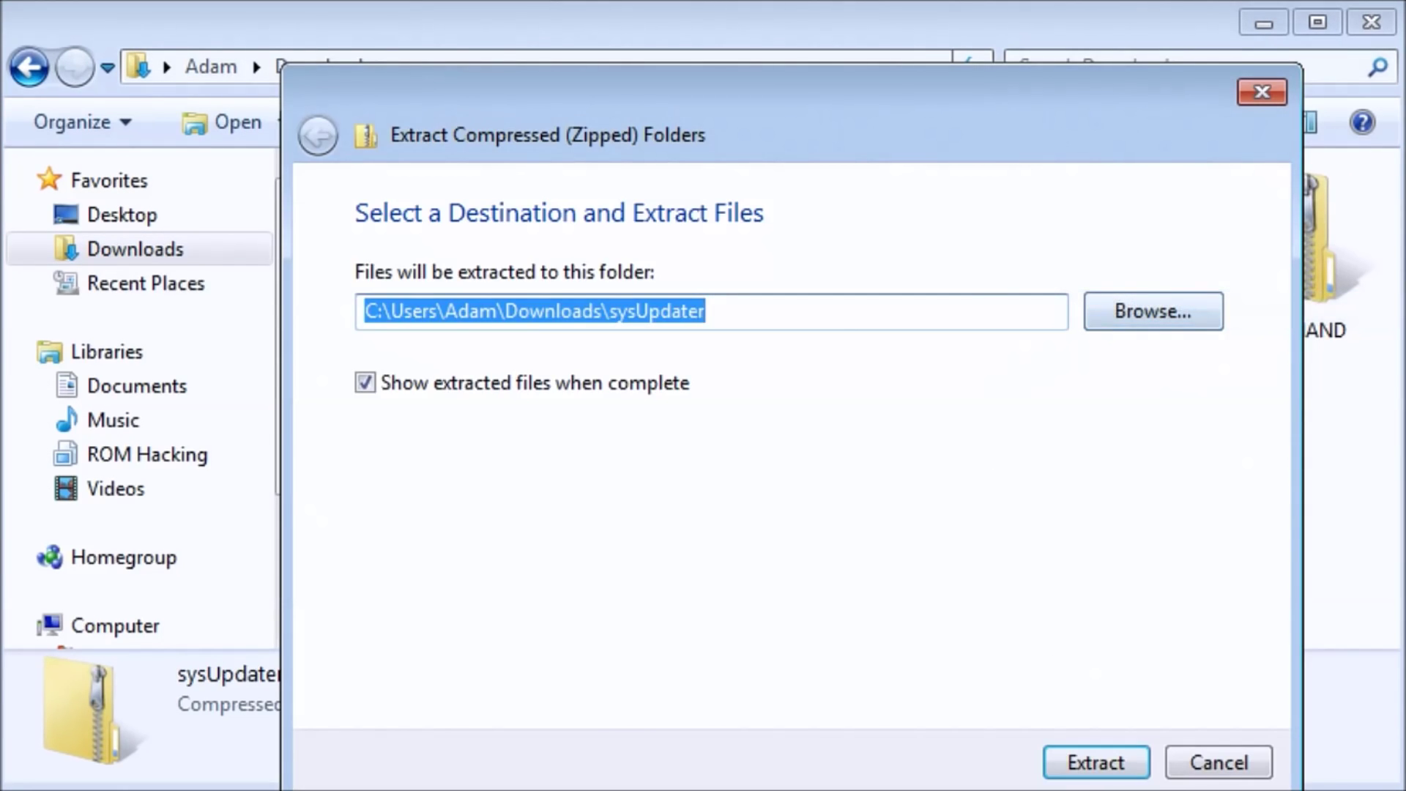
{"action": "left_click", "coordinate": [1093, 764]}
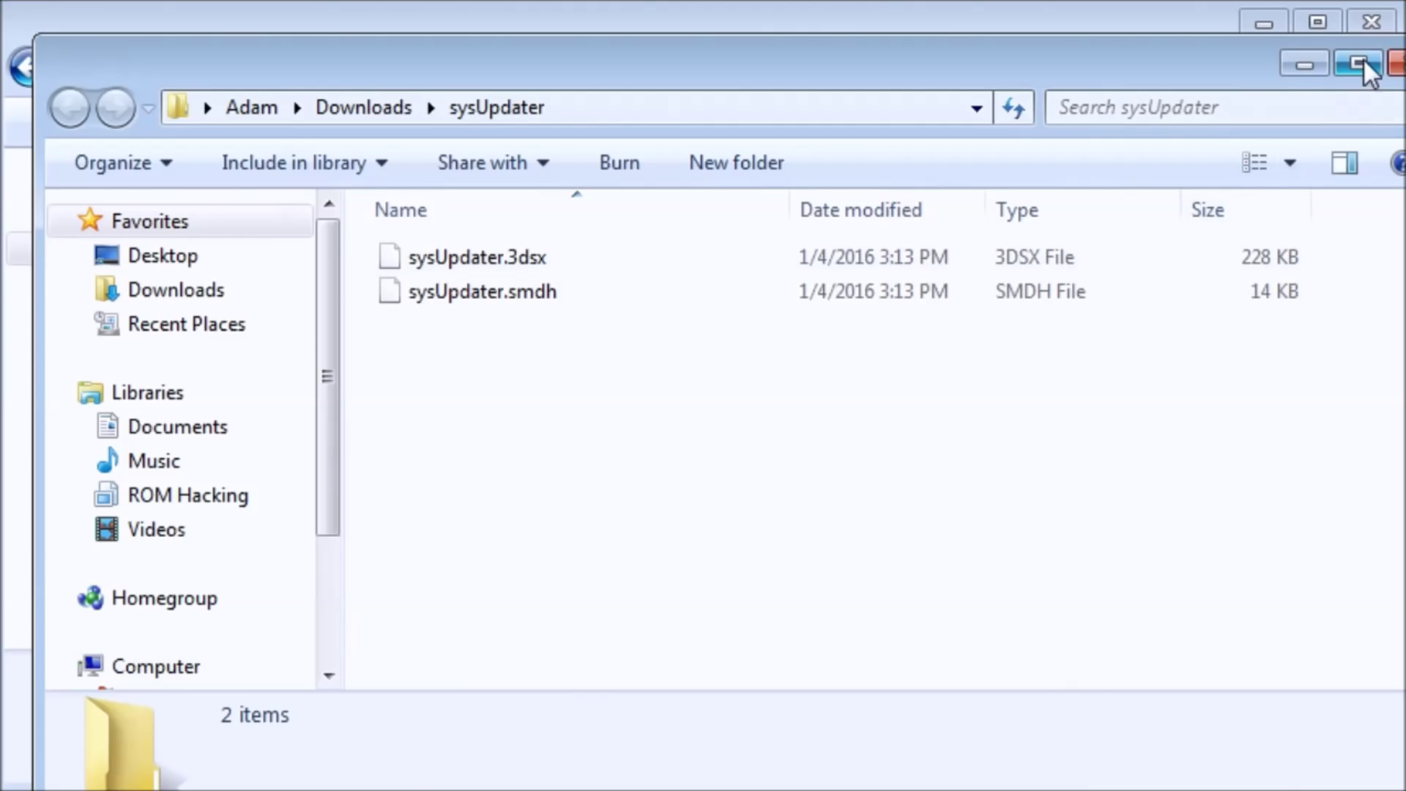
Step: Open the extracted sysUpdater folder and check sysUpdater.3dsx (228 KB) and sysUpdater.smdh (14 KB)
{"action": "left_click", "coordinate": [1359, 64]}
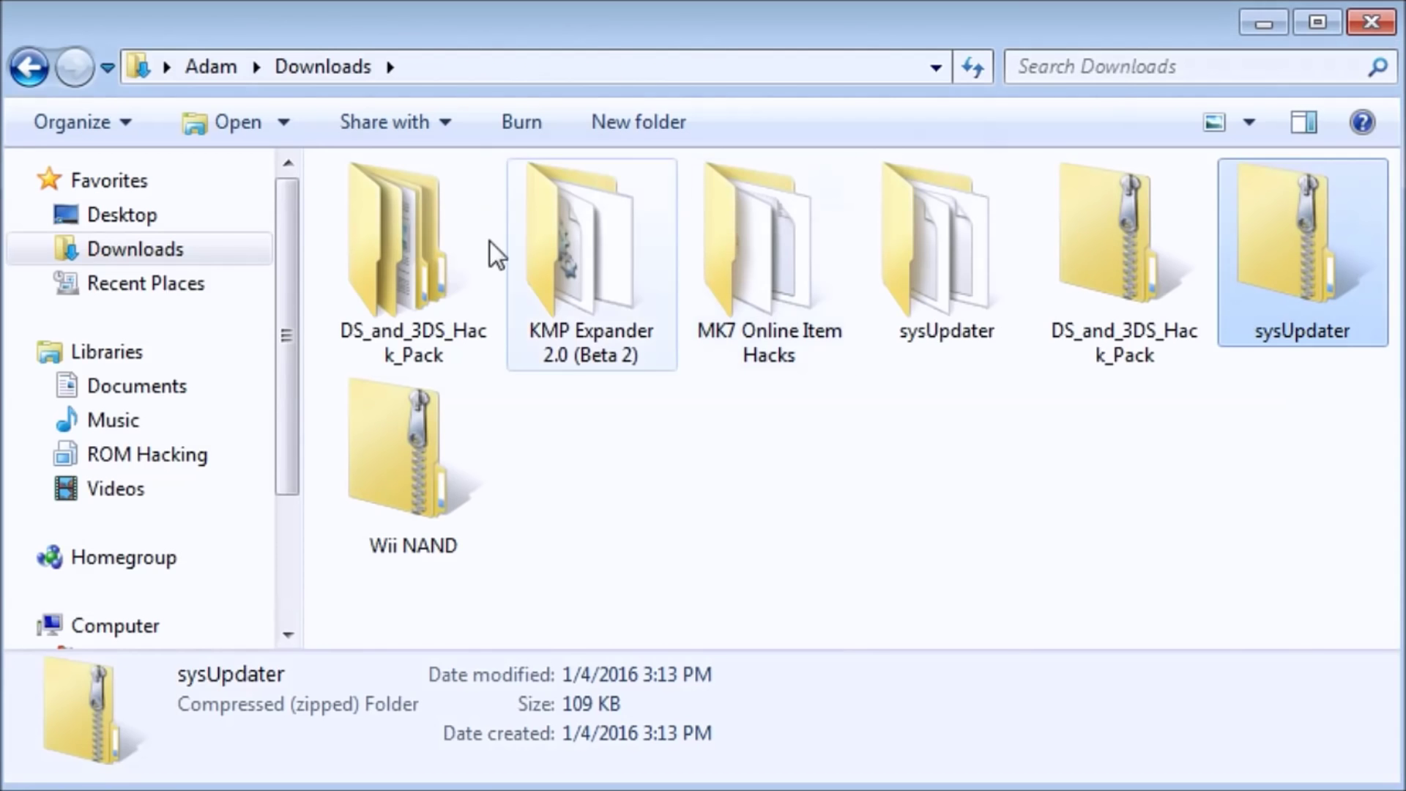
{"action": "left_click", "coordinate": [192, 287]}
{"action": "left_click", "coordinate": [210, 258]}
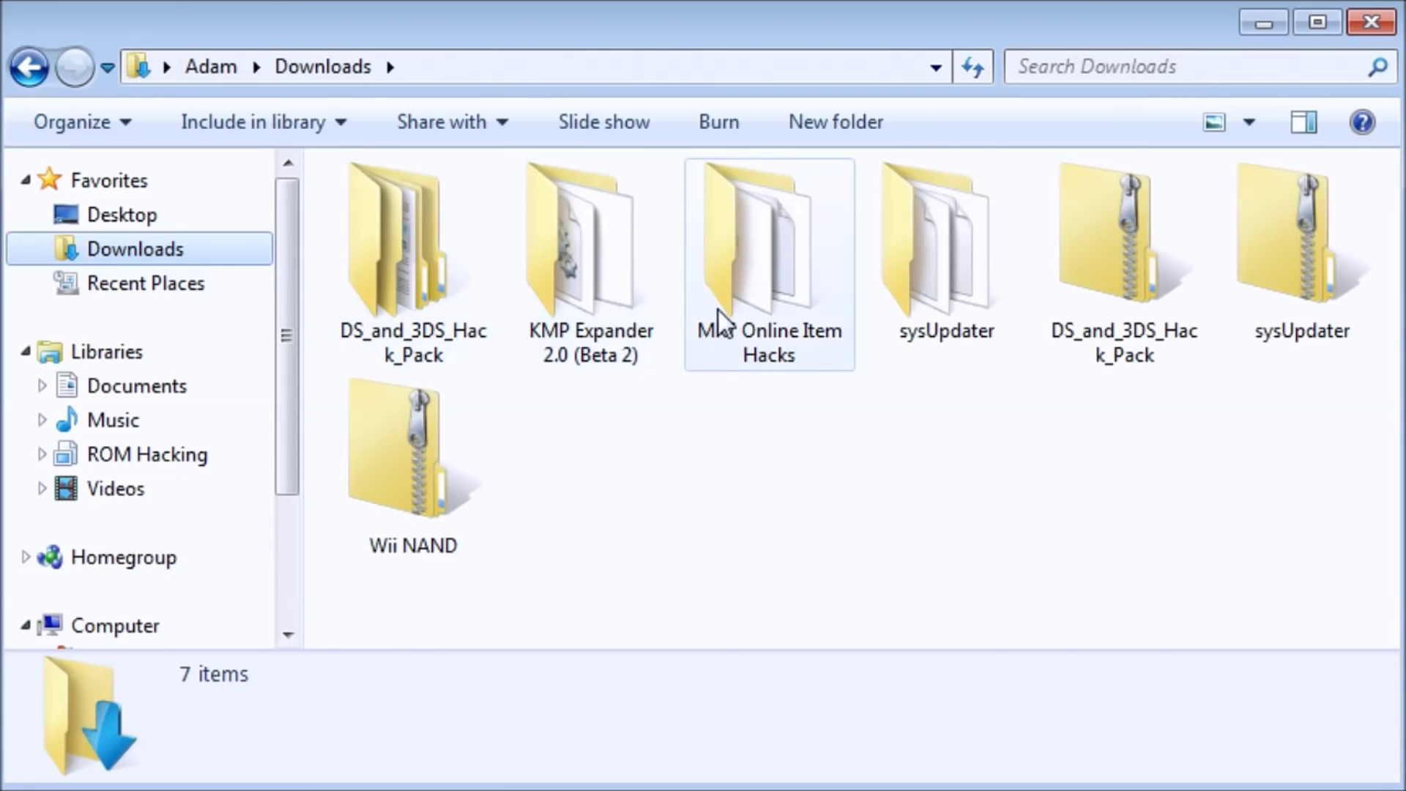
{"action": "left_click", "coordinate": [961, 324]}
{"action": "double_click", "coordinate": [961, 323]}
{"action": "left_click_drag", "start_coordinate": [534, 392], "coordinate": [536, 226]}
{"action": "left_click", "coordinate": [508, 218]}
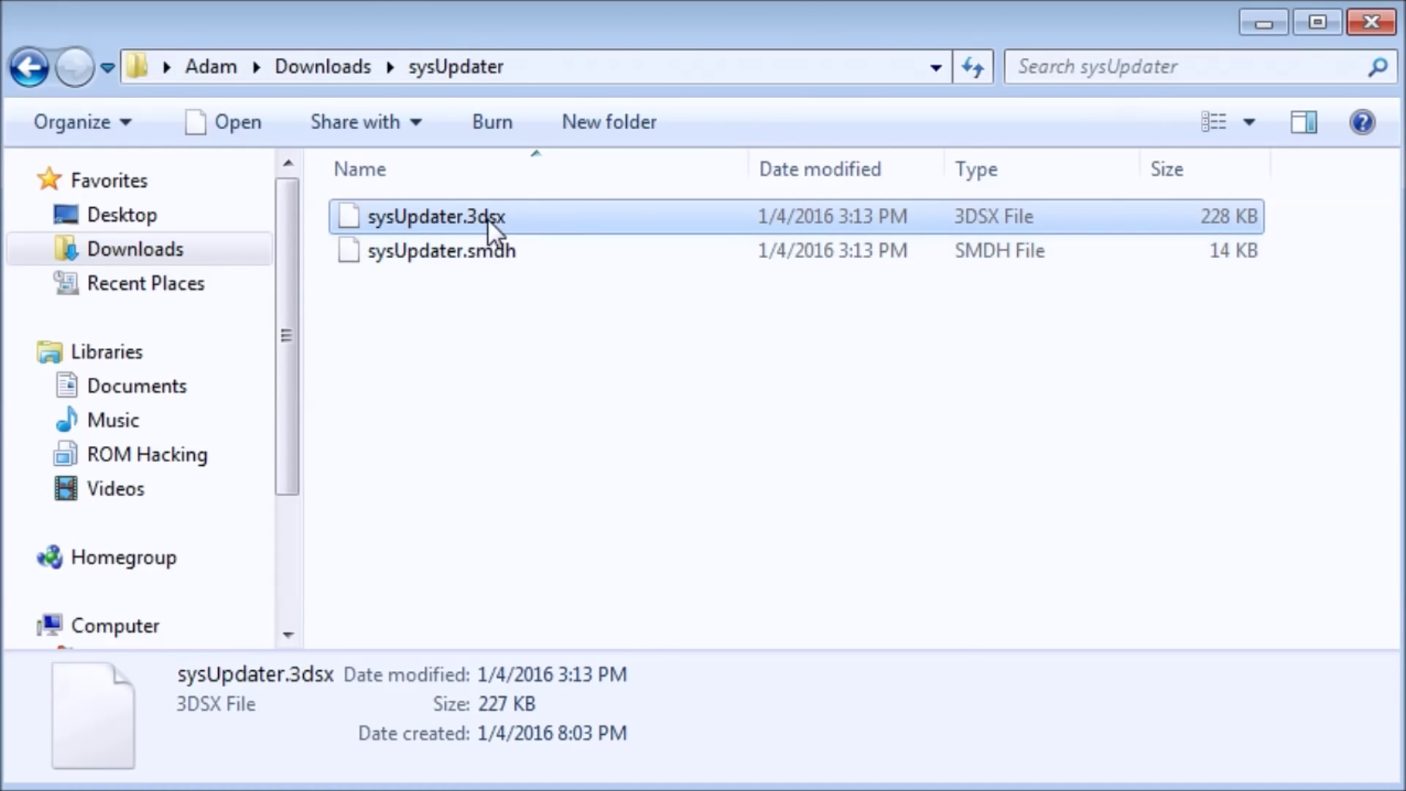
{"action": "left_click", "coordinate": [501, 255]}
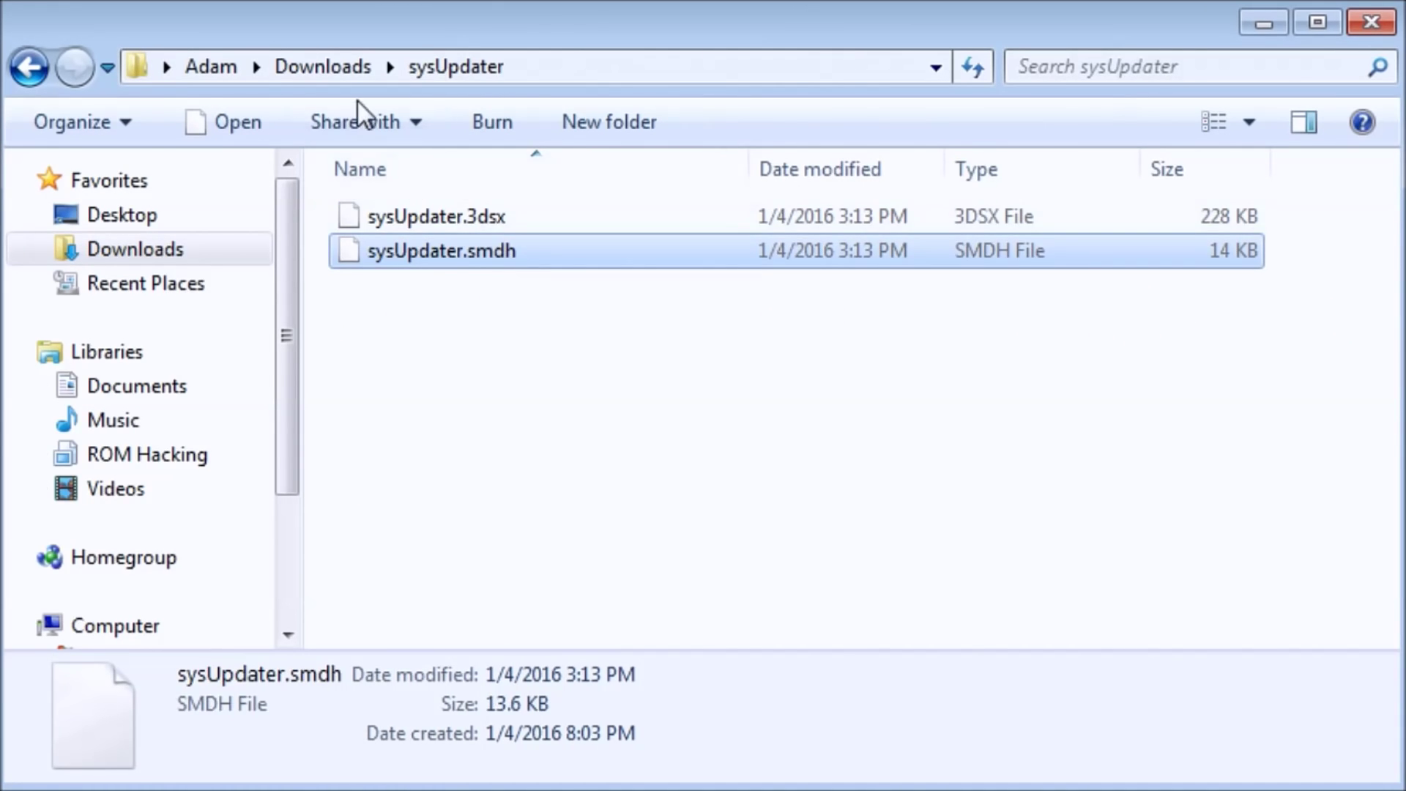
Step: Copy the sysUpdater folder from Downloads
{"action": "left_click", "coordinate": [352, 70]}
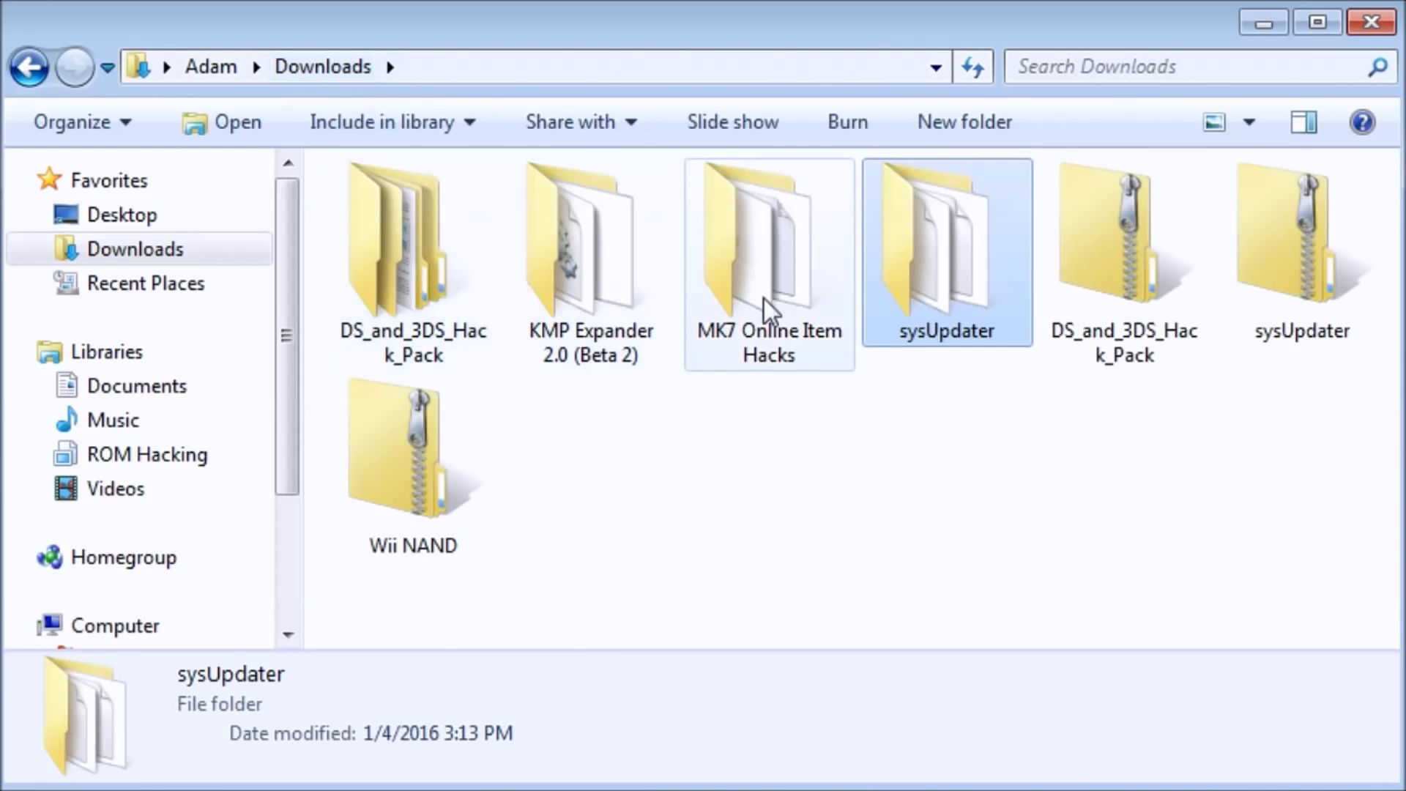
{"action": "right_click", "coordinate": [899, 257]}
{"action": "left_click", "coordinate": [989, 677]}
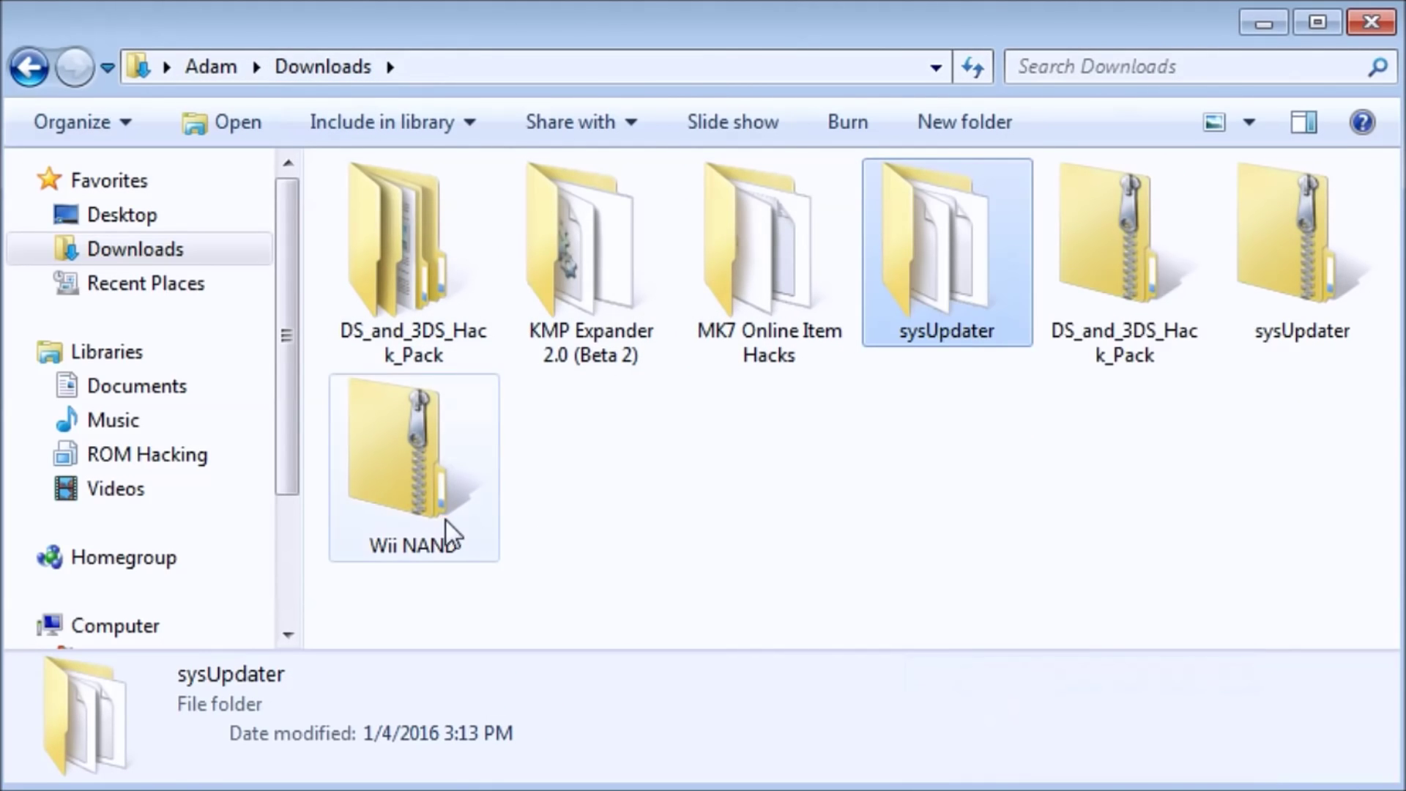
Step: Paste the sysUpdater folder into the 3ds folder on Removable Disk (E:)
{"action": "left_click_drag", "start_coordinate": [289, 430], "coordinate": [289, 502]}
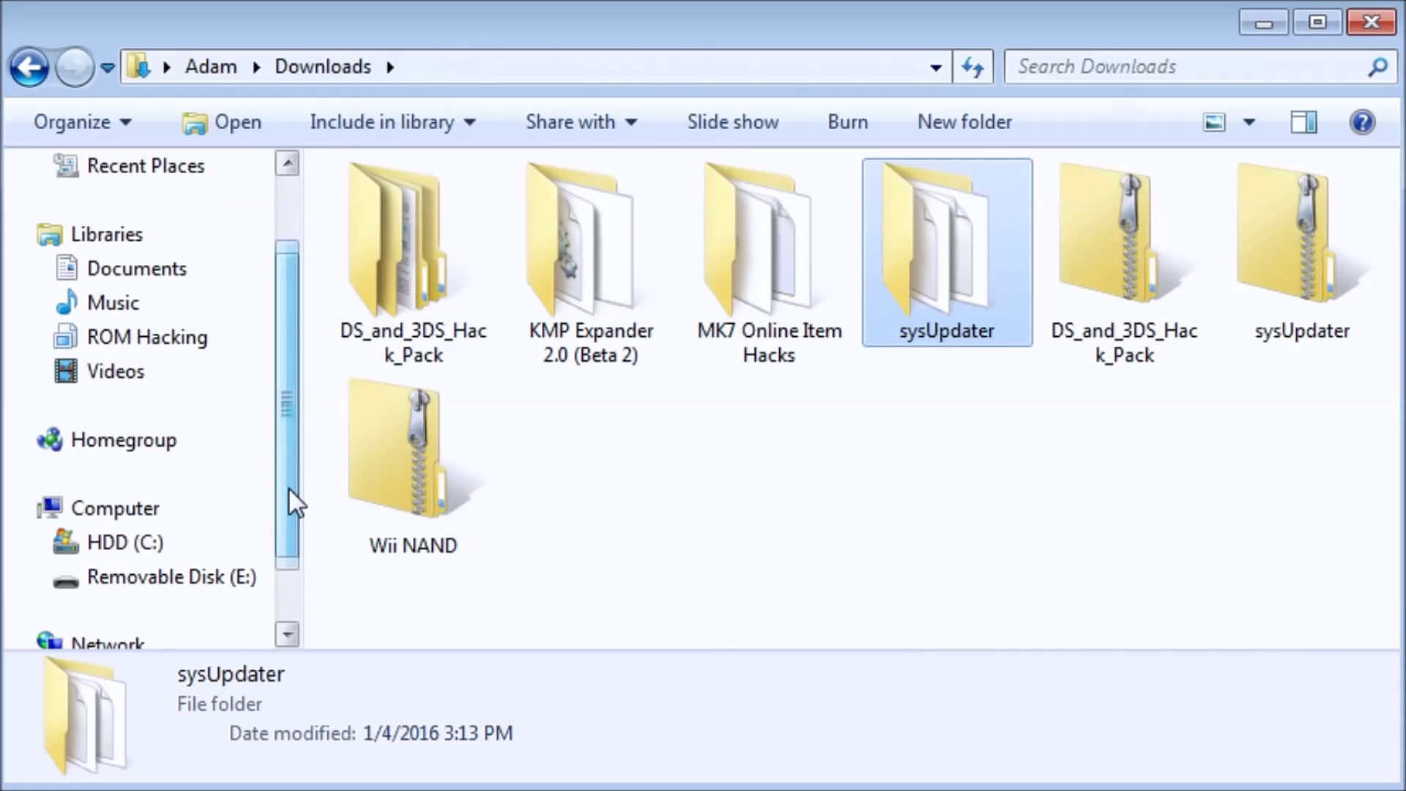
{"action": "left_click", "coordinate": [245, 578]}
{"action": "left_click", "coordinate": [410, 219]}
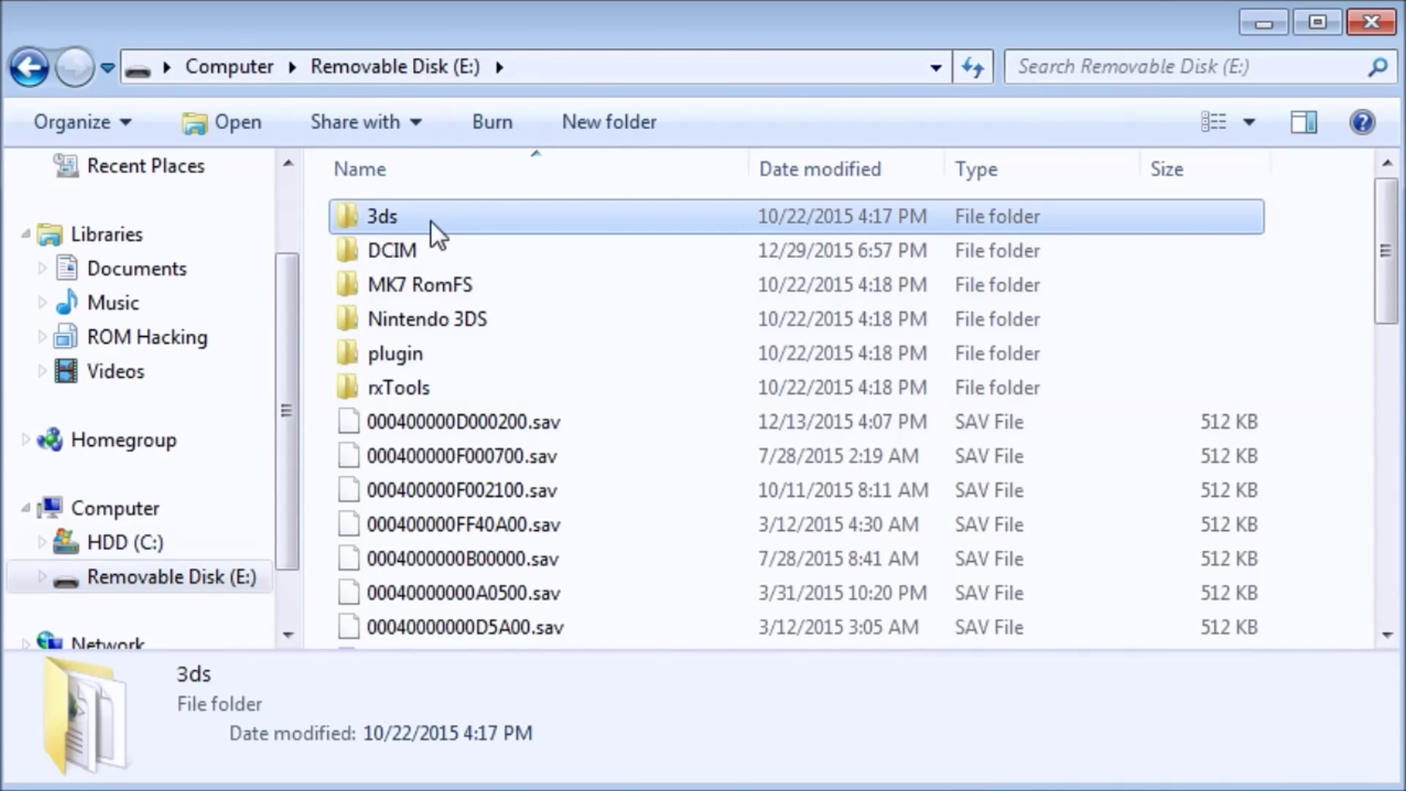
{"action": "double_click", "coordinate": [404, 221]}
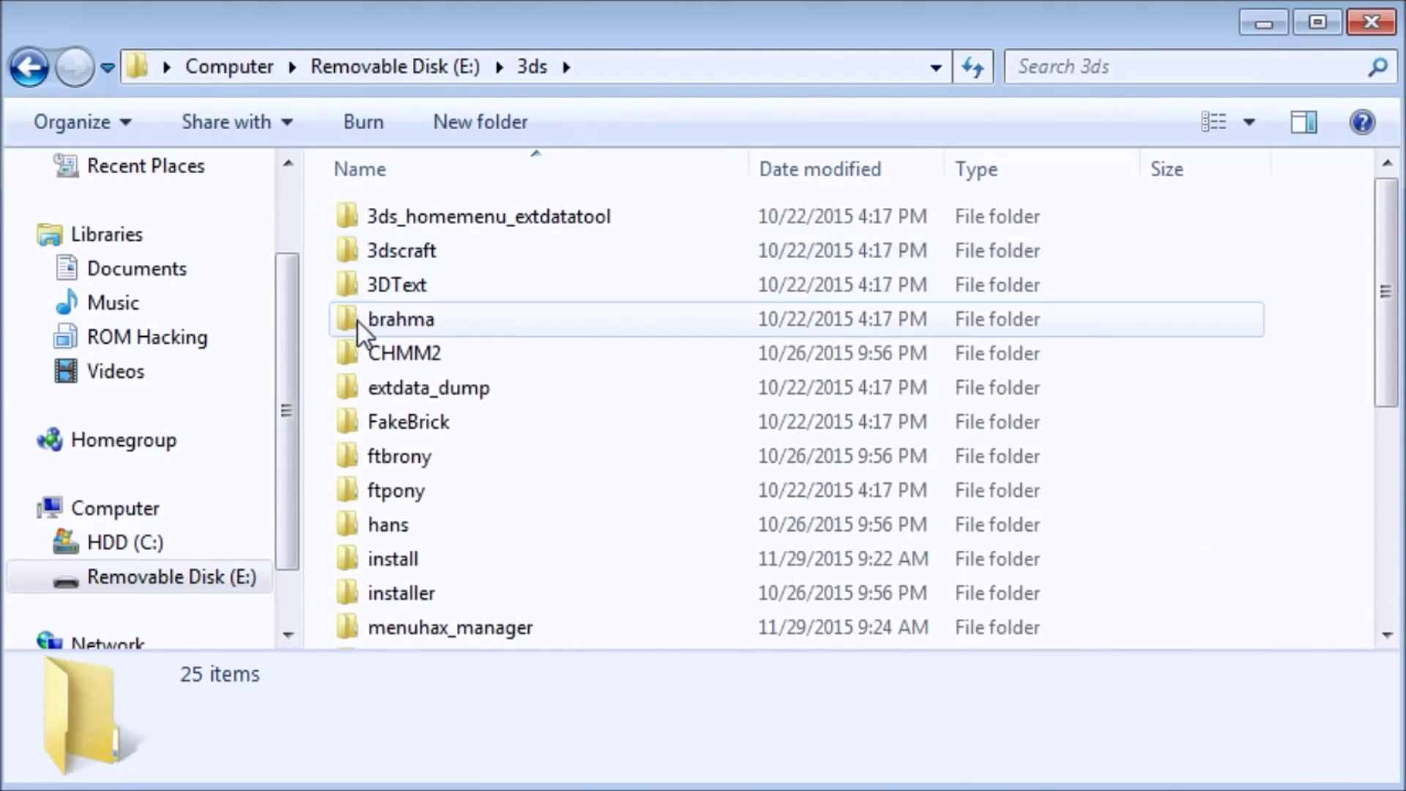
{"action": "right_click", "coordinate": [1281, 254]}
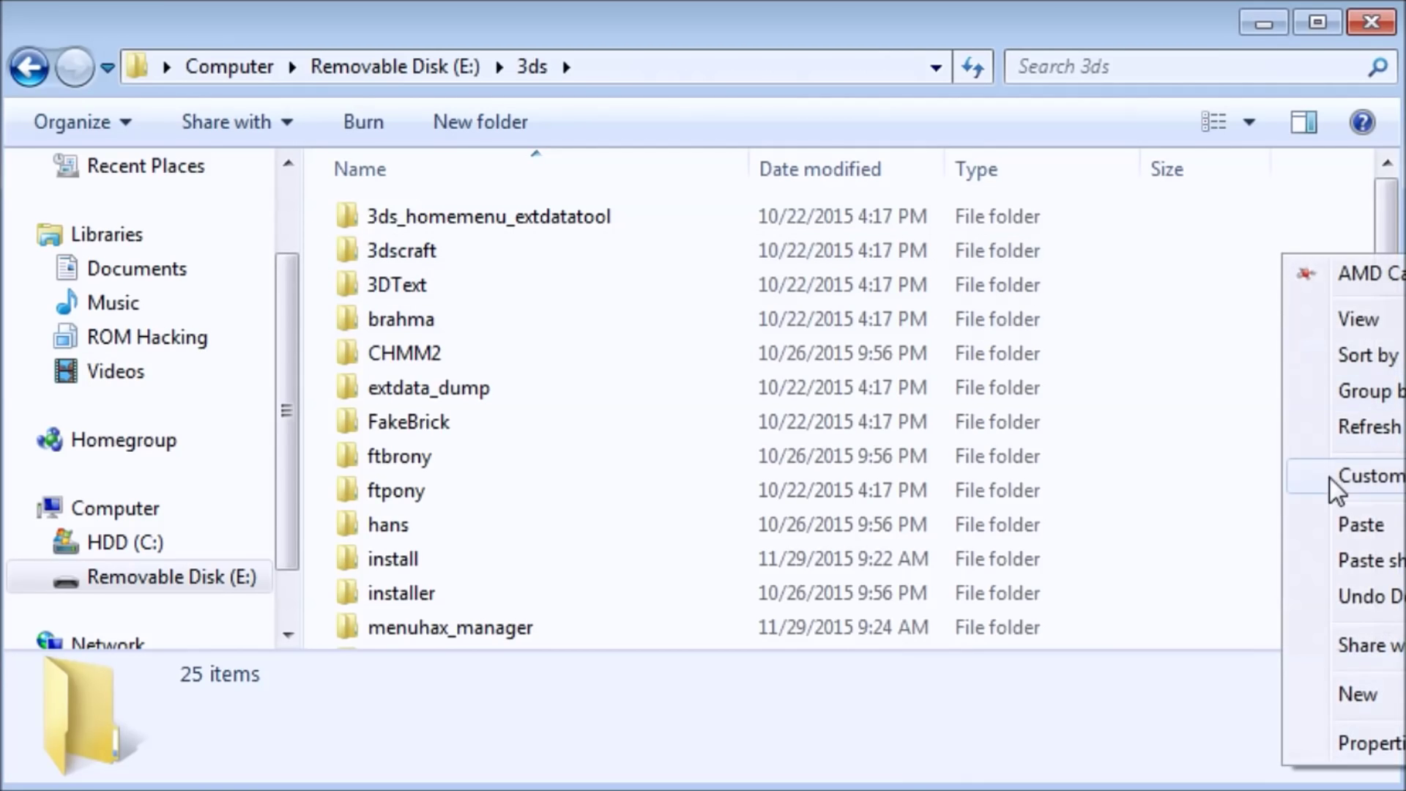
{"action": "left_click", "coordinate": [1341, 515]}
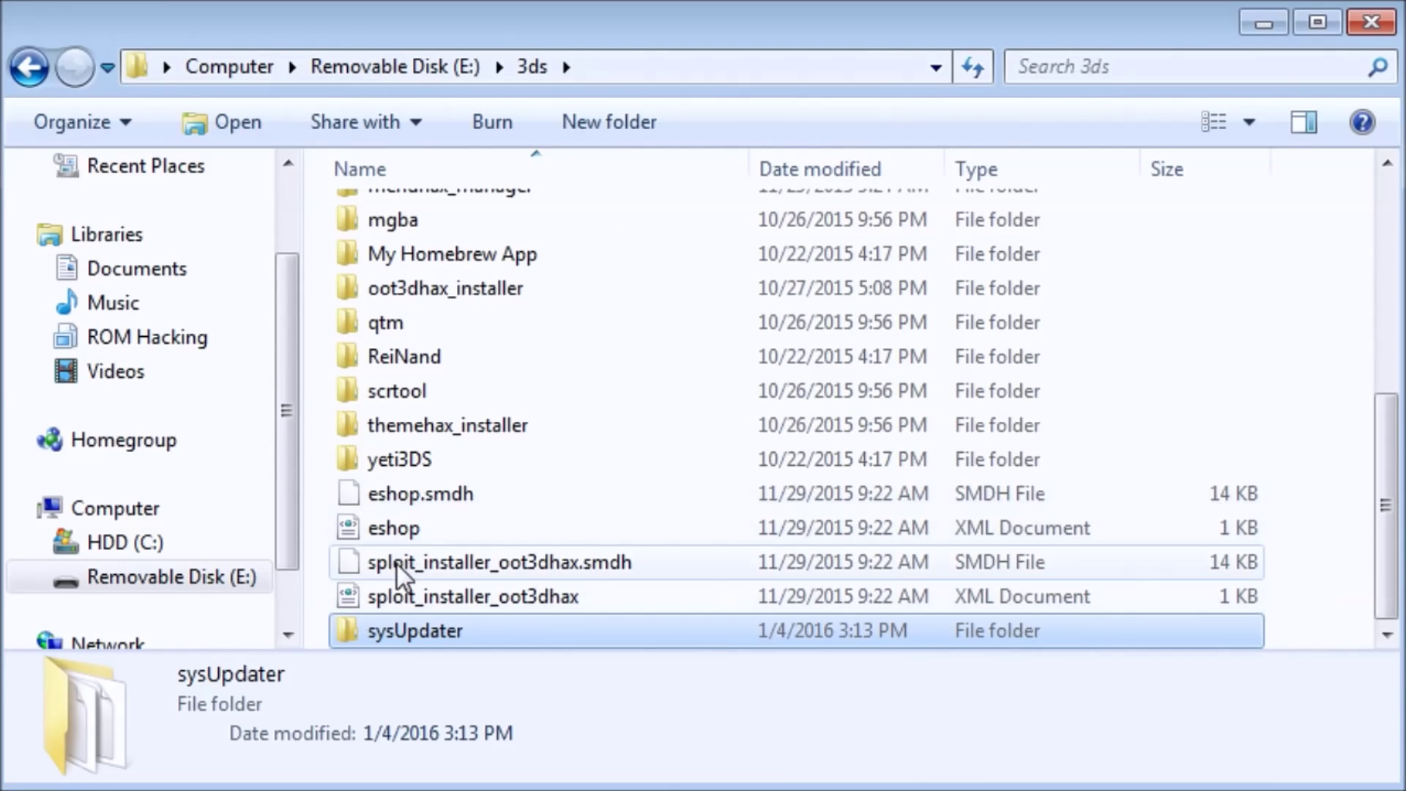
Step: Reopen the 3ds folder on the SD card to verify the copy, then return to the drives overview
{"action": "left_click", "coordinate": [170, 516]}
{"action": "left_click", "coordinate": [182, 582]}
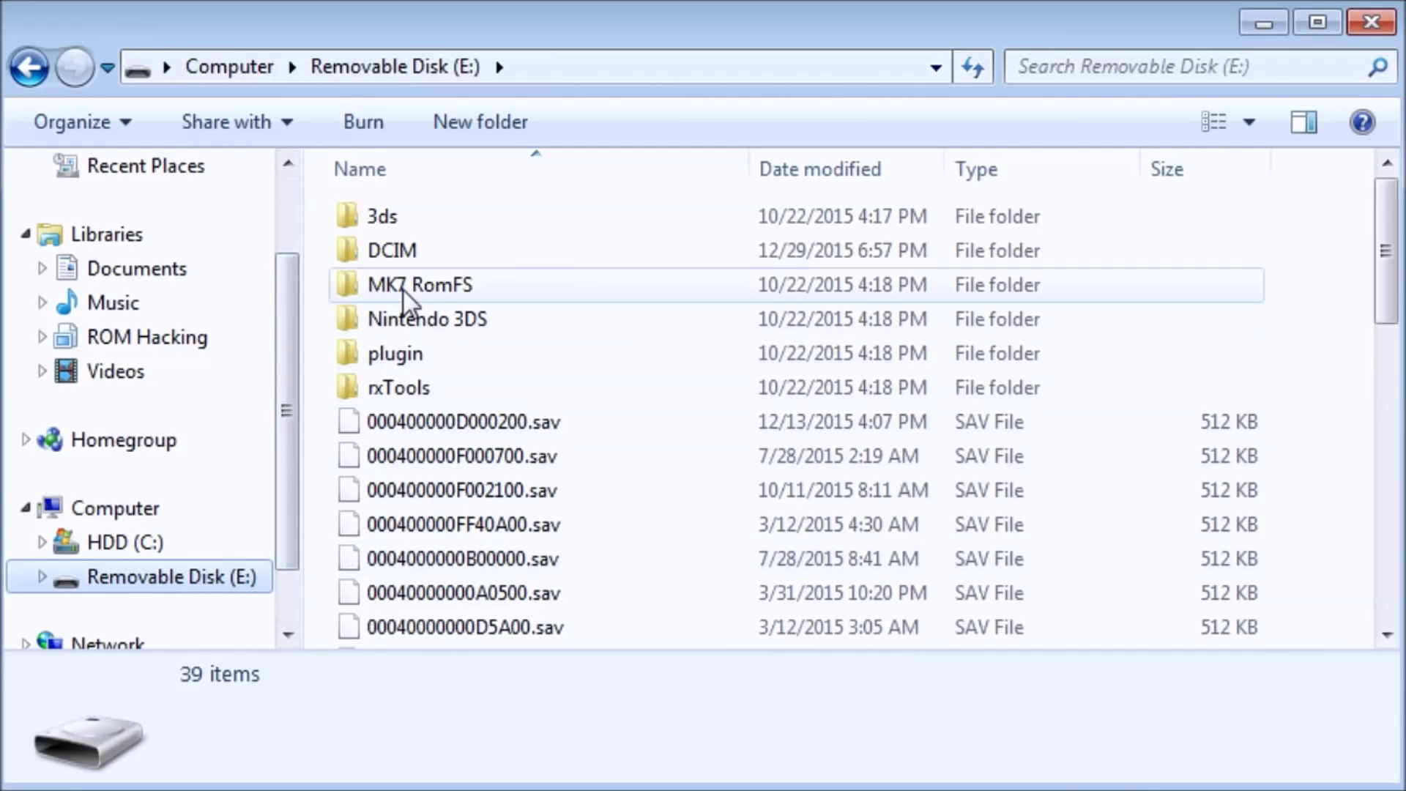
{"action": "double_click", "coordinate": [427, 221]}
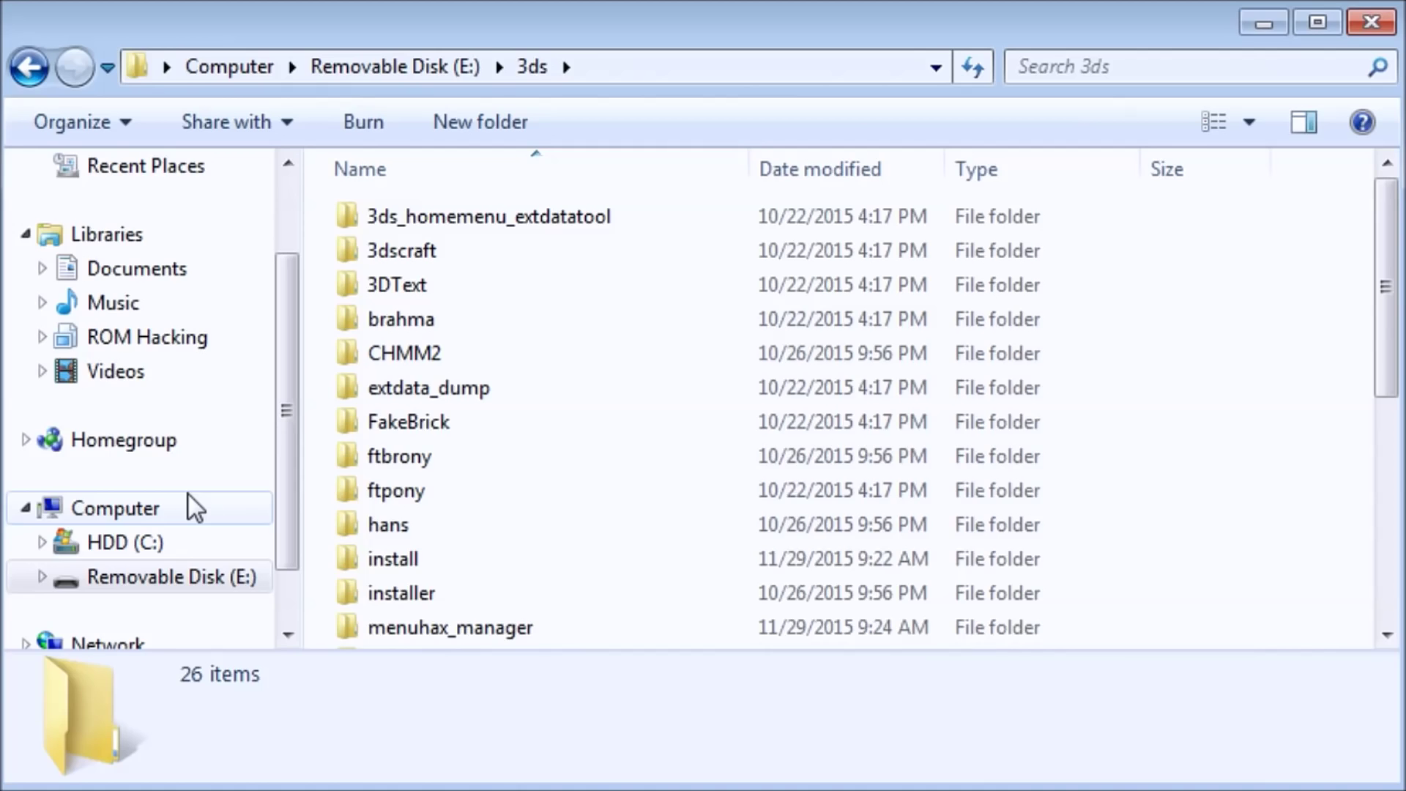
{"action": "left_click", "coordinate": [157, 517]}
Step: Create a new folder named 'updates' at the root of Removable Disk (E:)
{"action": "left_click", "coordinate": [188, 576]}
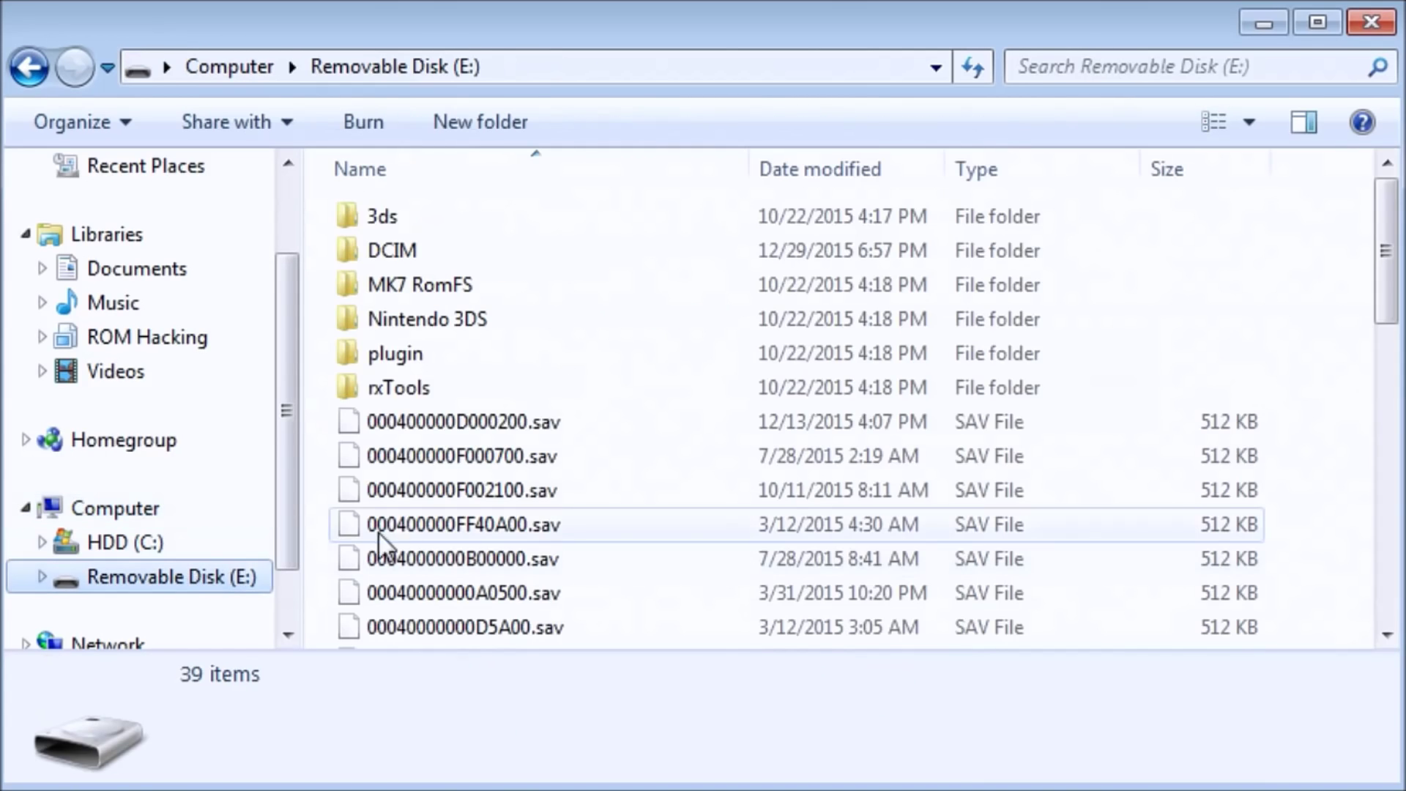
{"action": "left_click", "coordinate": [461, 132]}
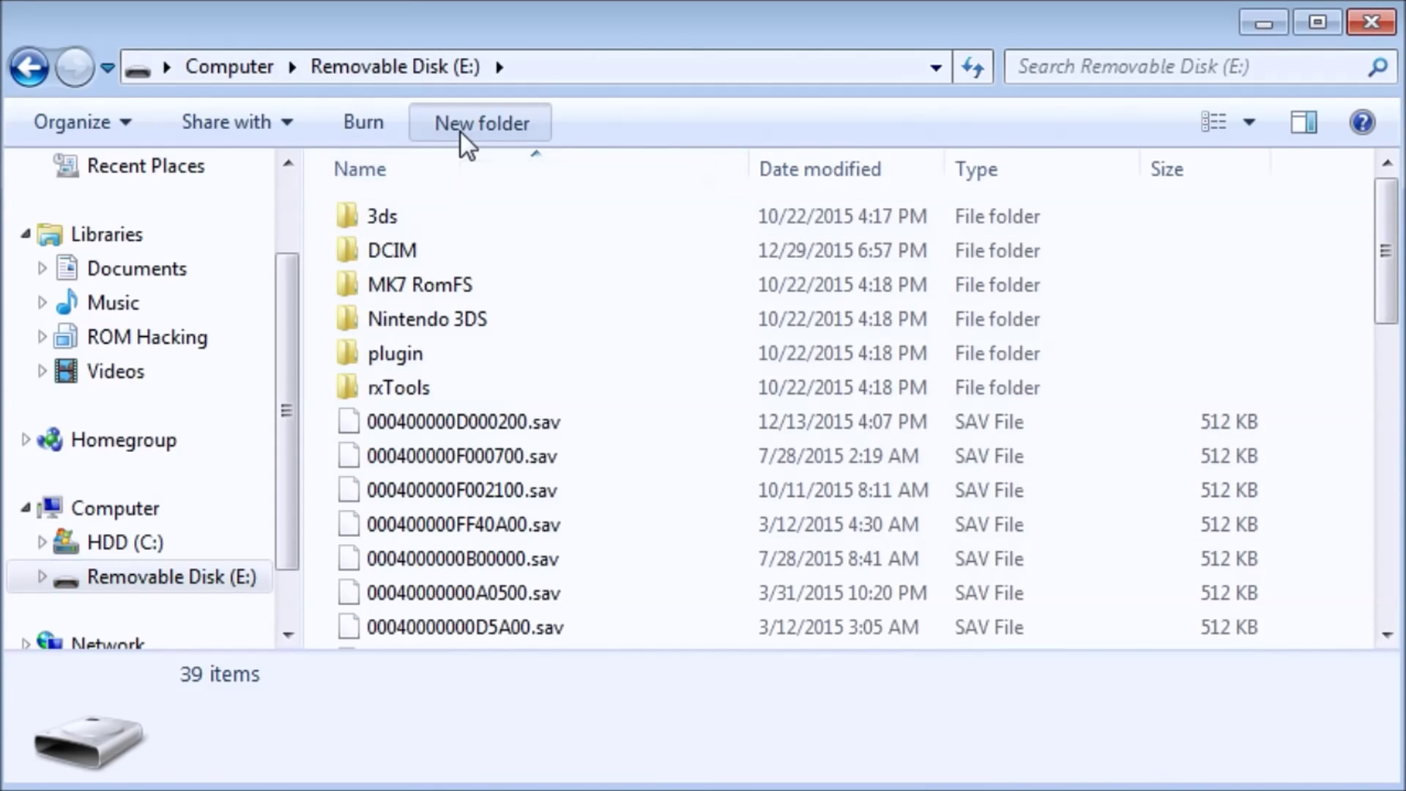
{"action": "type", "text": "updates"}
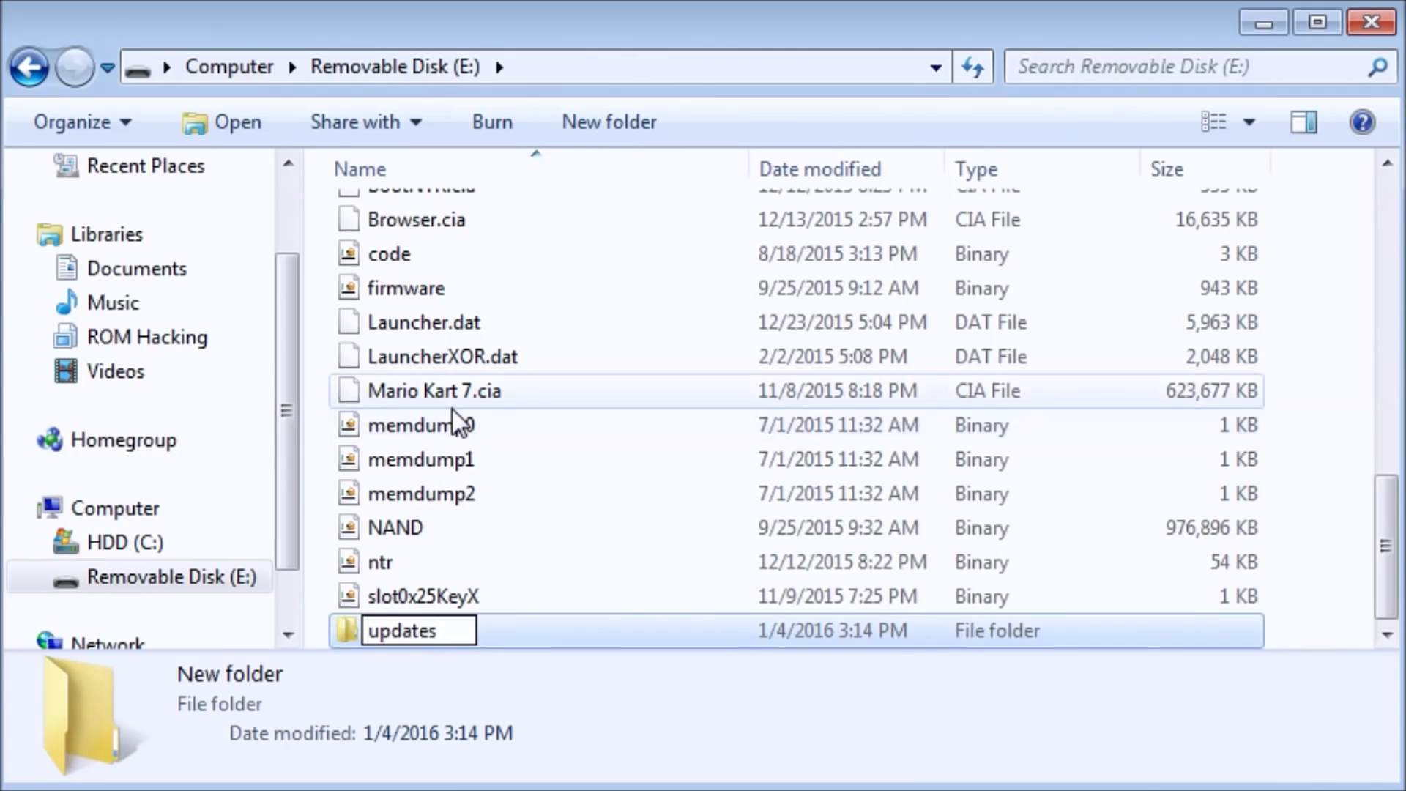
{"action": "key", "text": "Return"}
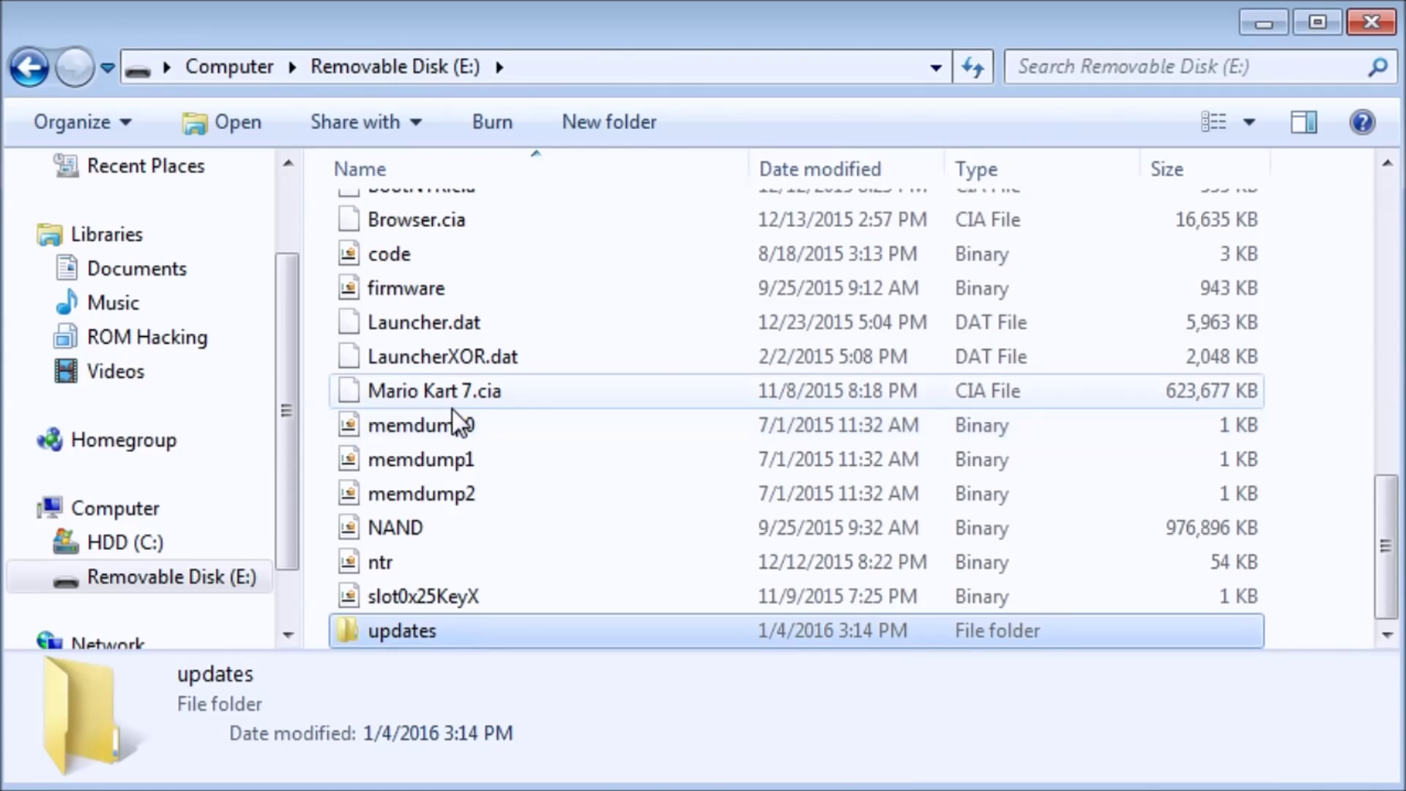
Step: Open the empty updates folder to confirm it, then go to the Libraries overview
{"action": "left_click", "coordinate": [177, 512]}
{"action": "left_click", "coordinate": [174, 579]}
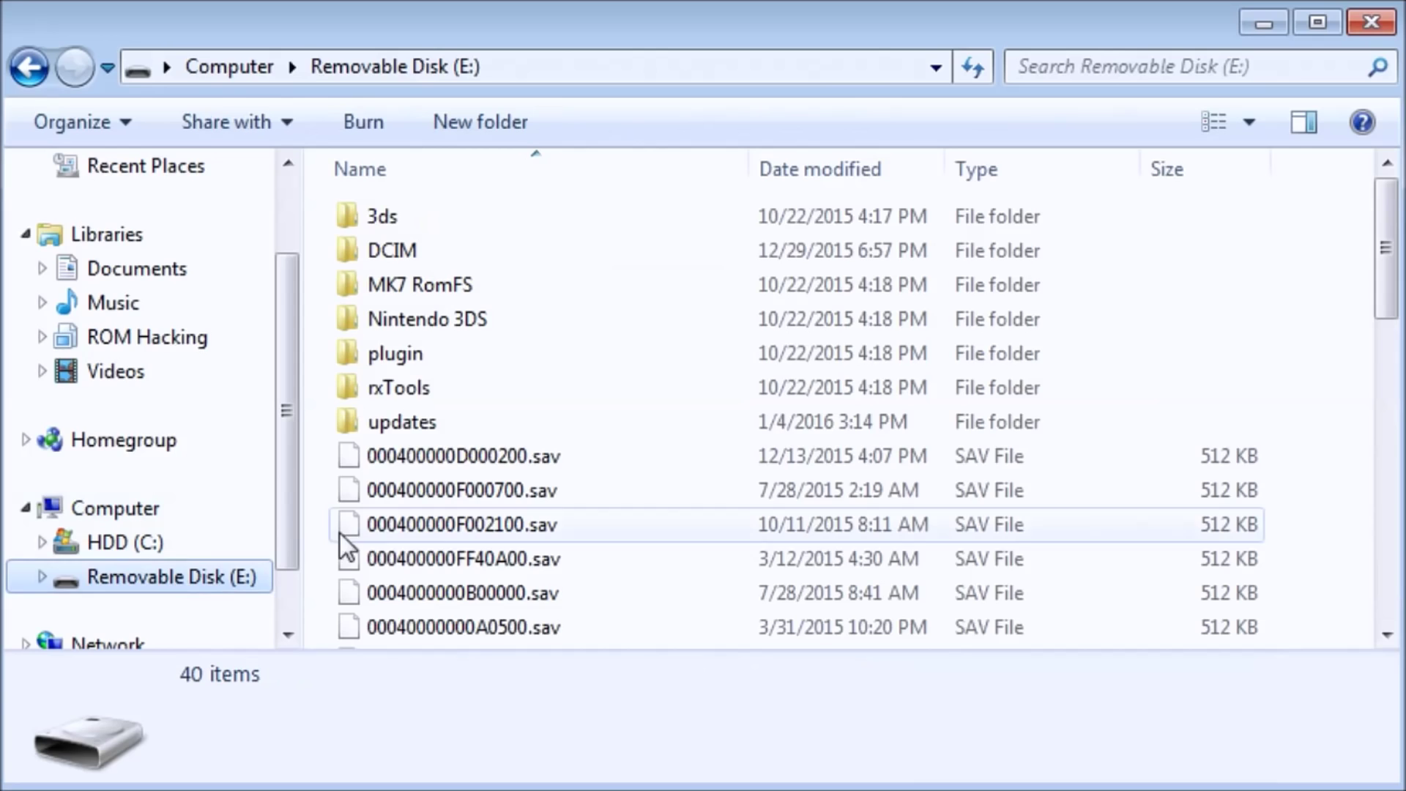
{"action": "left_click", "coordinate": [461, 421]}
{"action": "double_click", "coordinate": [451, 420]}
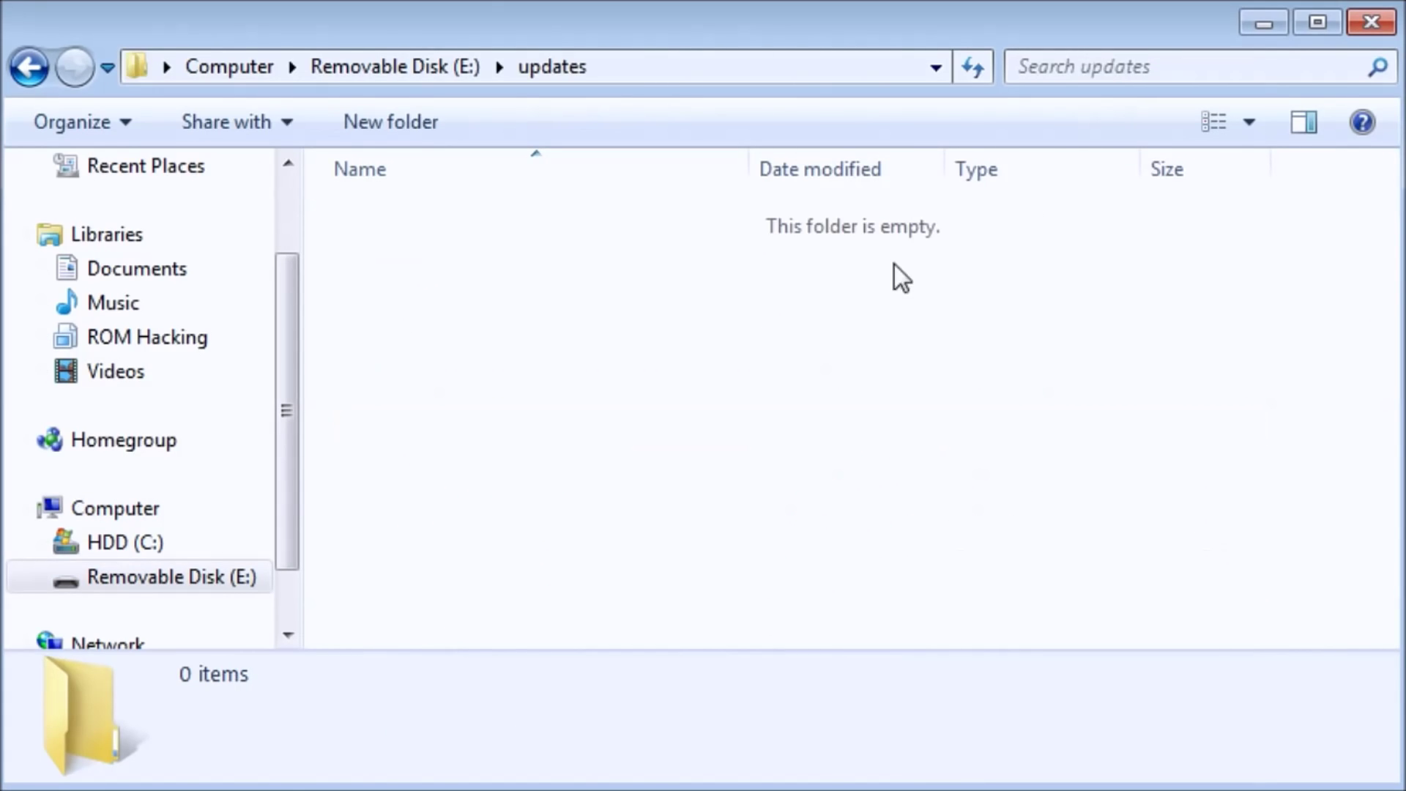
{"action": "left_click", "coordinate": [156, 510]}
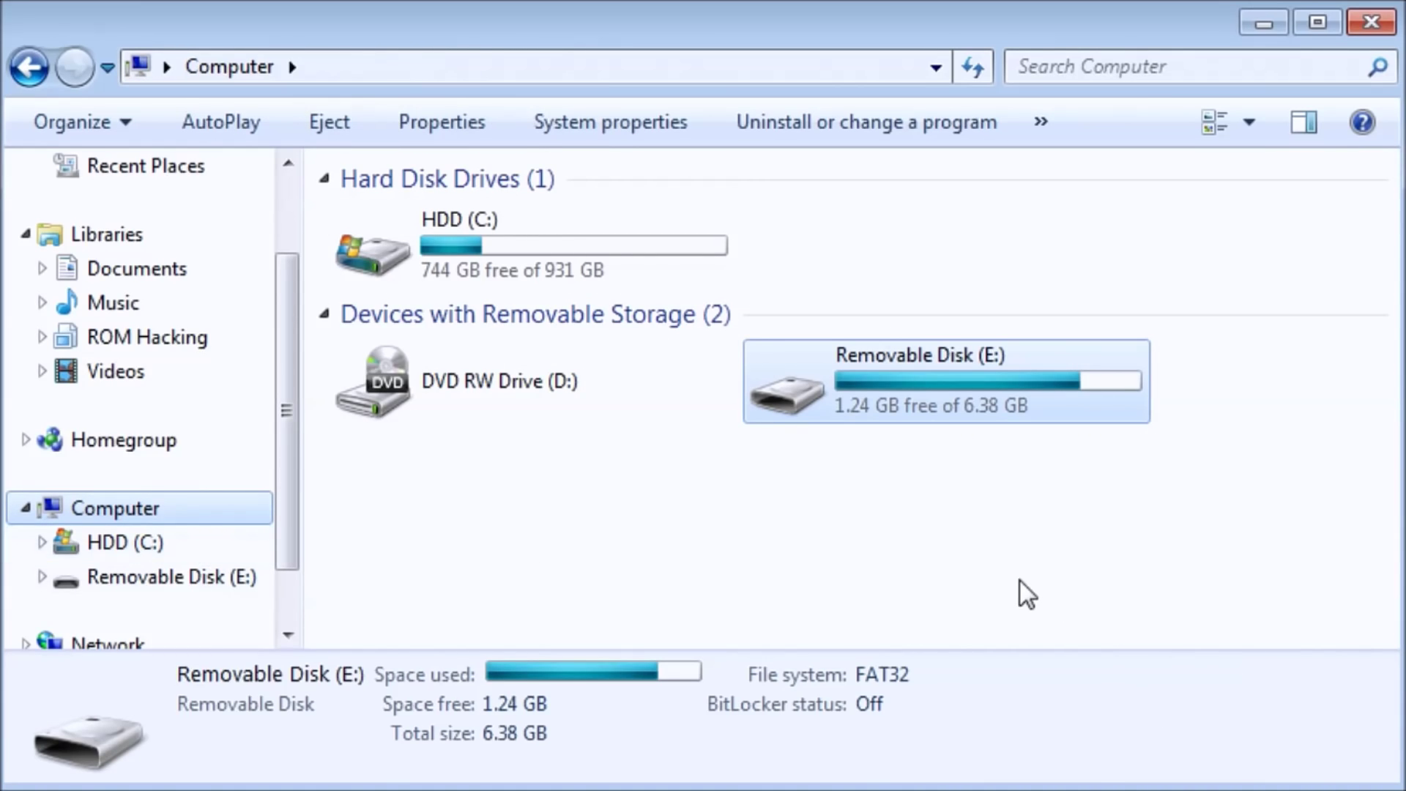
{"action": "left_click", "coordinate": [162, 240]}
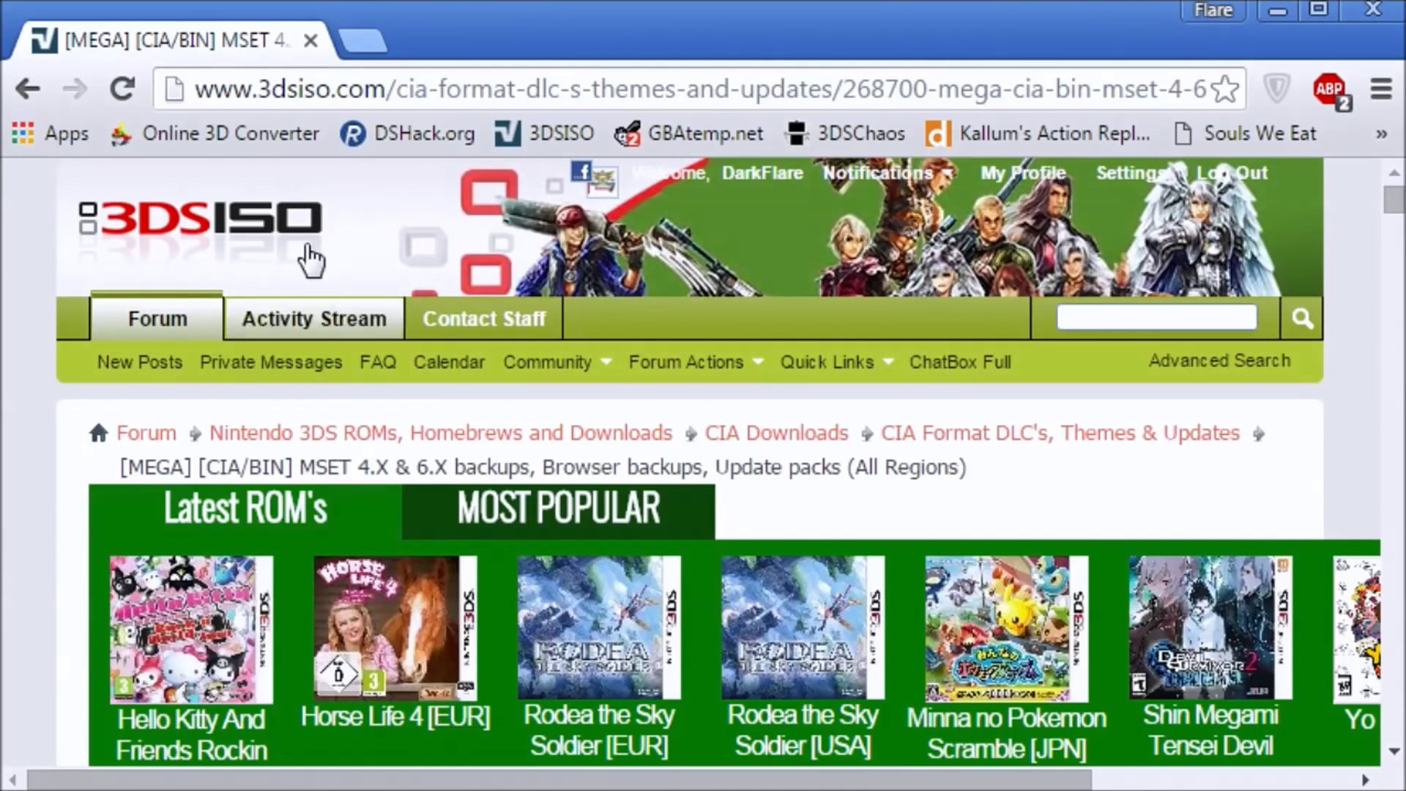
Step: Inspect the full MSET thread URL in the browser's address bar
{"action": "left_click", "coordinate": [440, 90]}
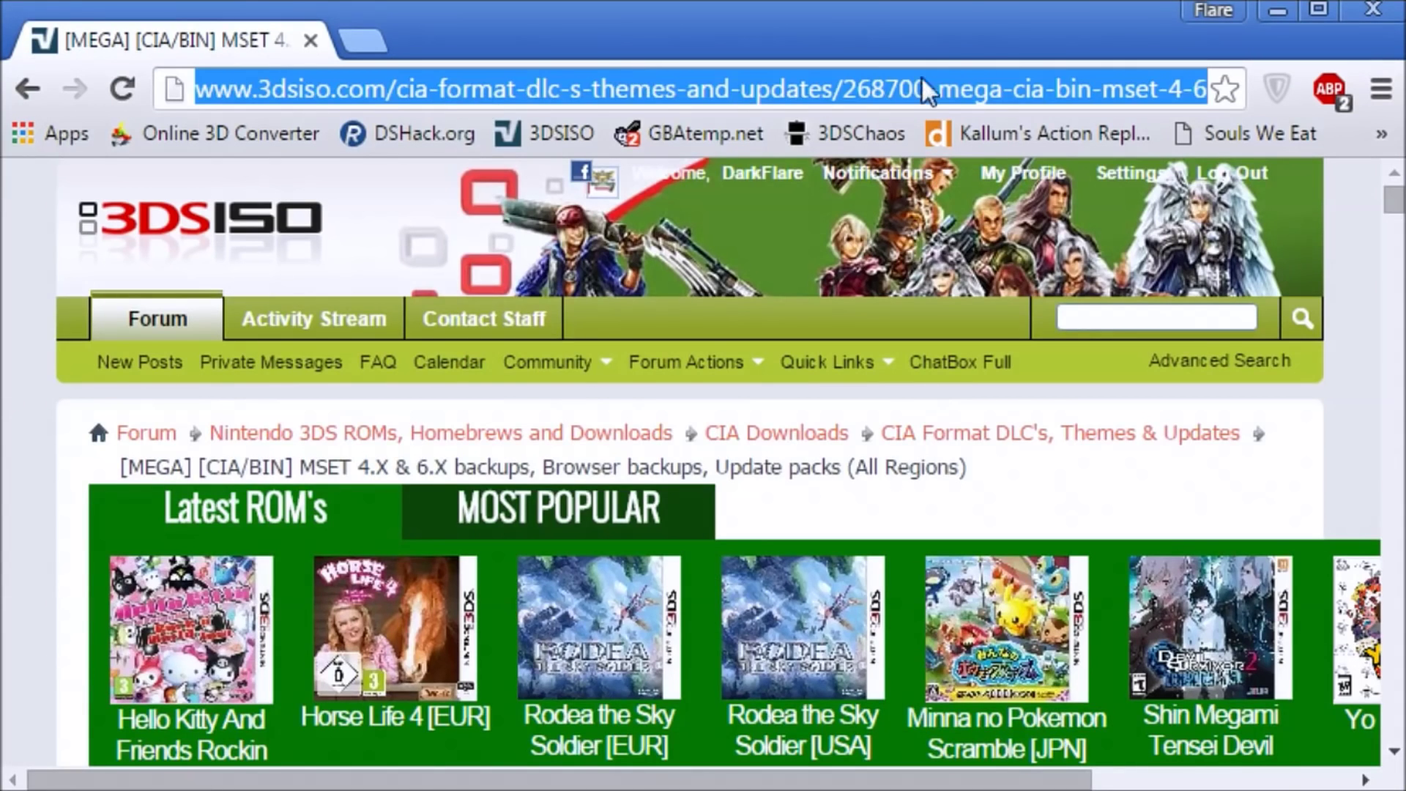
{"action": "left_click", "coordinate": [835, 89]}
{"action": "key", "text": "shift+End"}
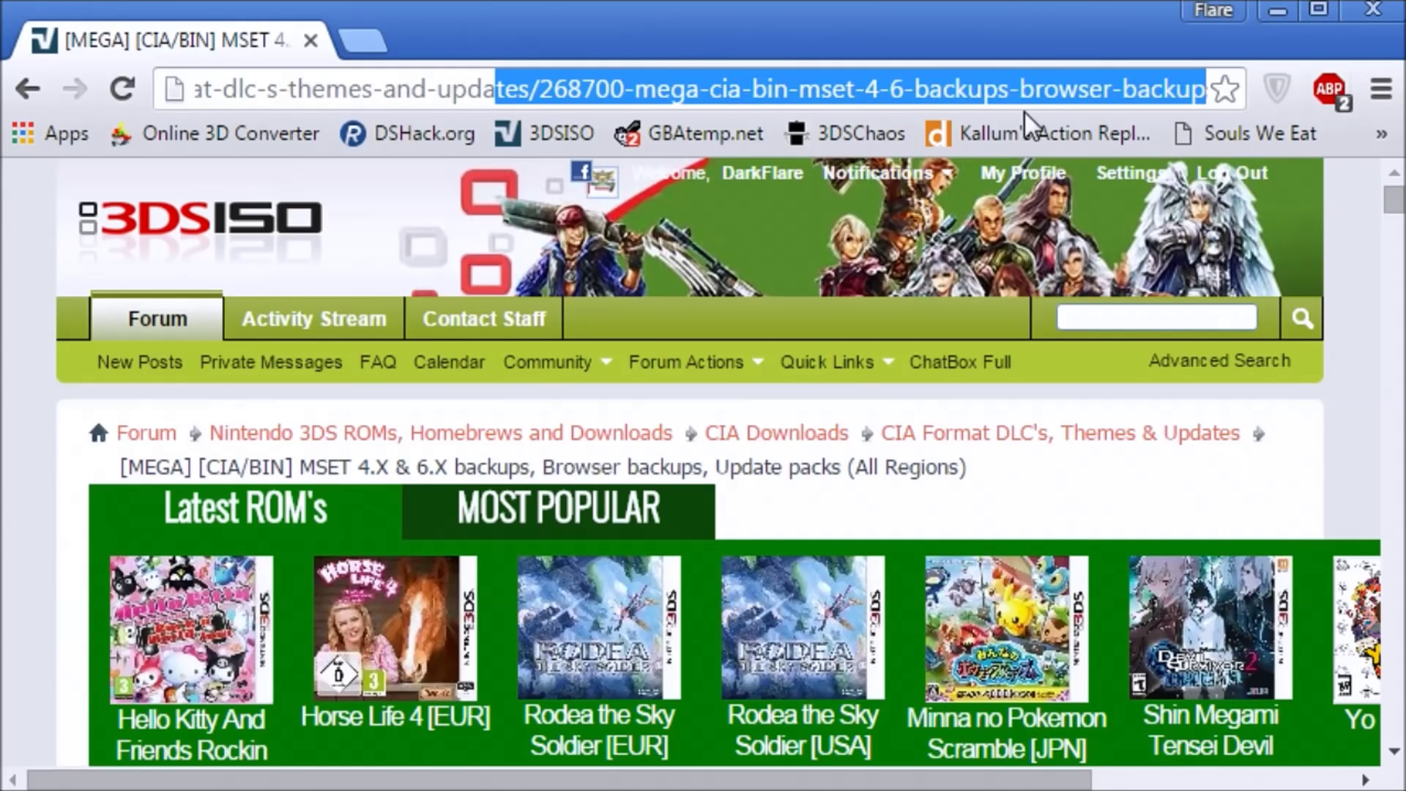
{"action": "left_click", "coordinate": [1043, 89]}
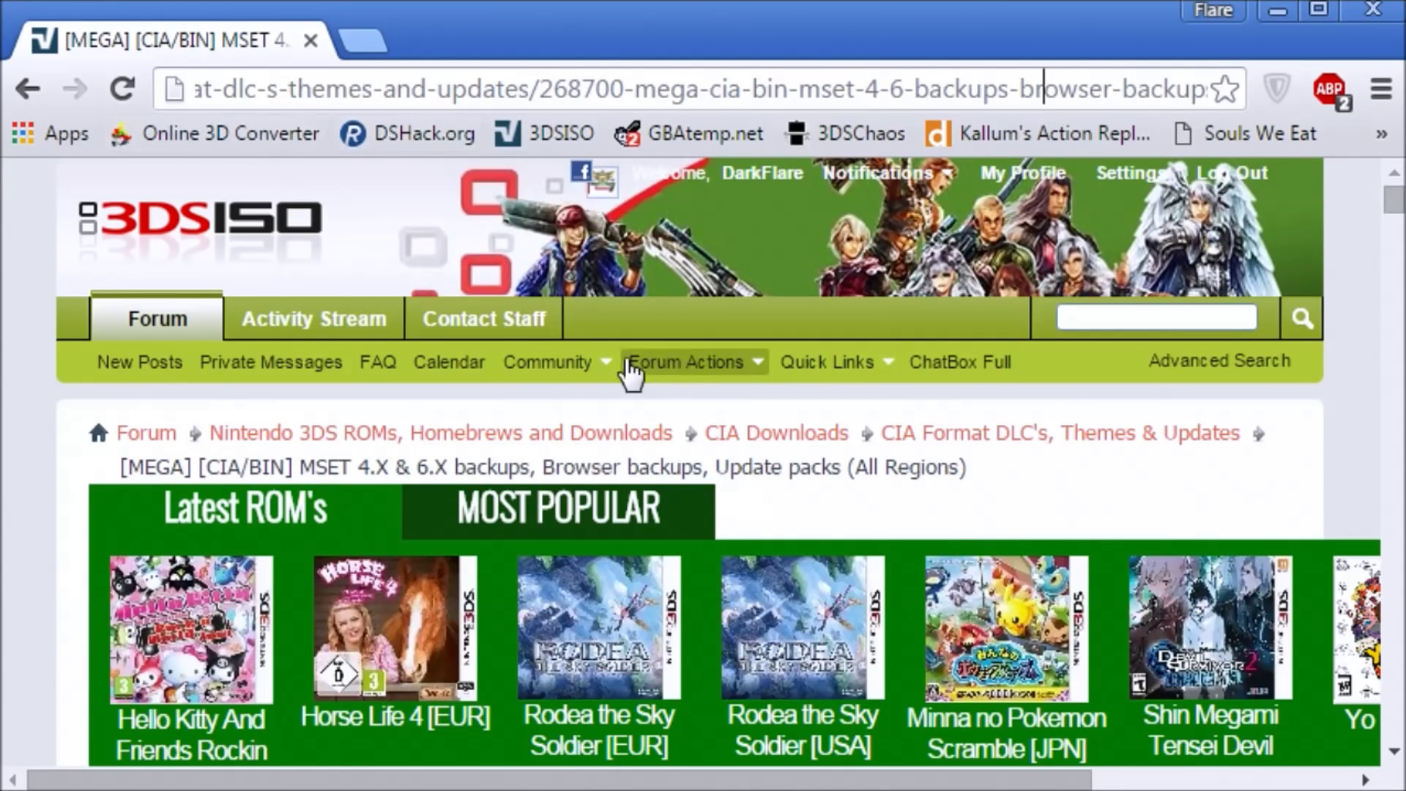
{"action": "left_click", "coordinate": [1022, 489]}
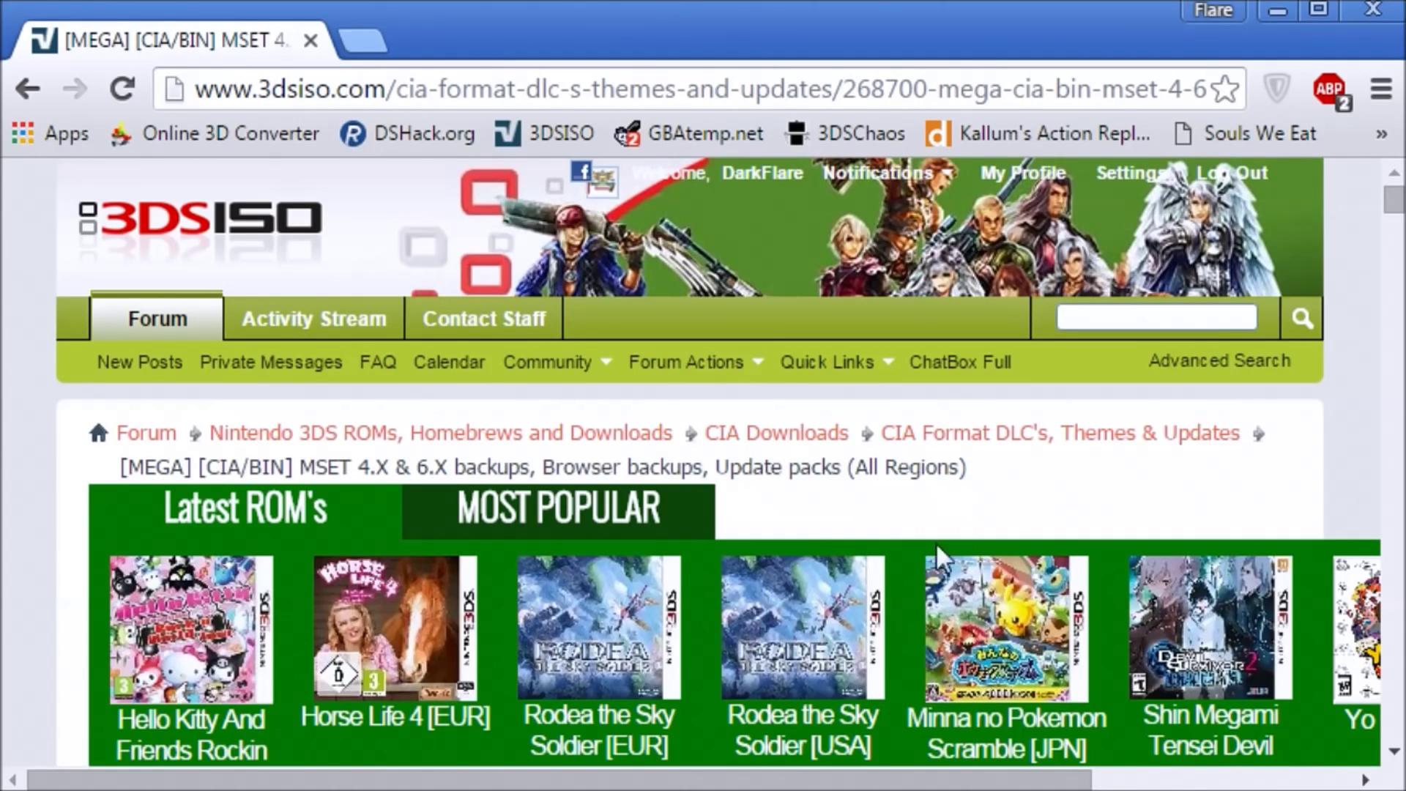
Step: Scroll the first post to the Updates section and highlight the USA 9.2.0-20U (Full) line
{"action": "scroll", "coordinate": [798, 586], "scroll_direction": "down", "scroll_amount": 12}
{"action": "scroll", "coordinate": [798, 584], "scroll_direction": "down", "scroll_amount": 10}
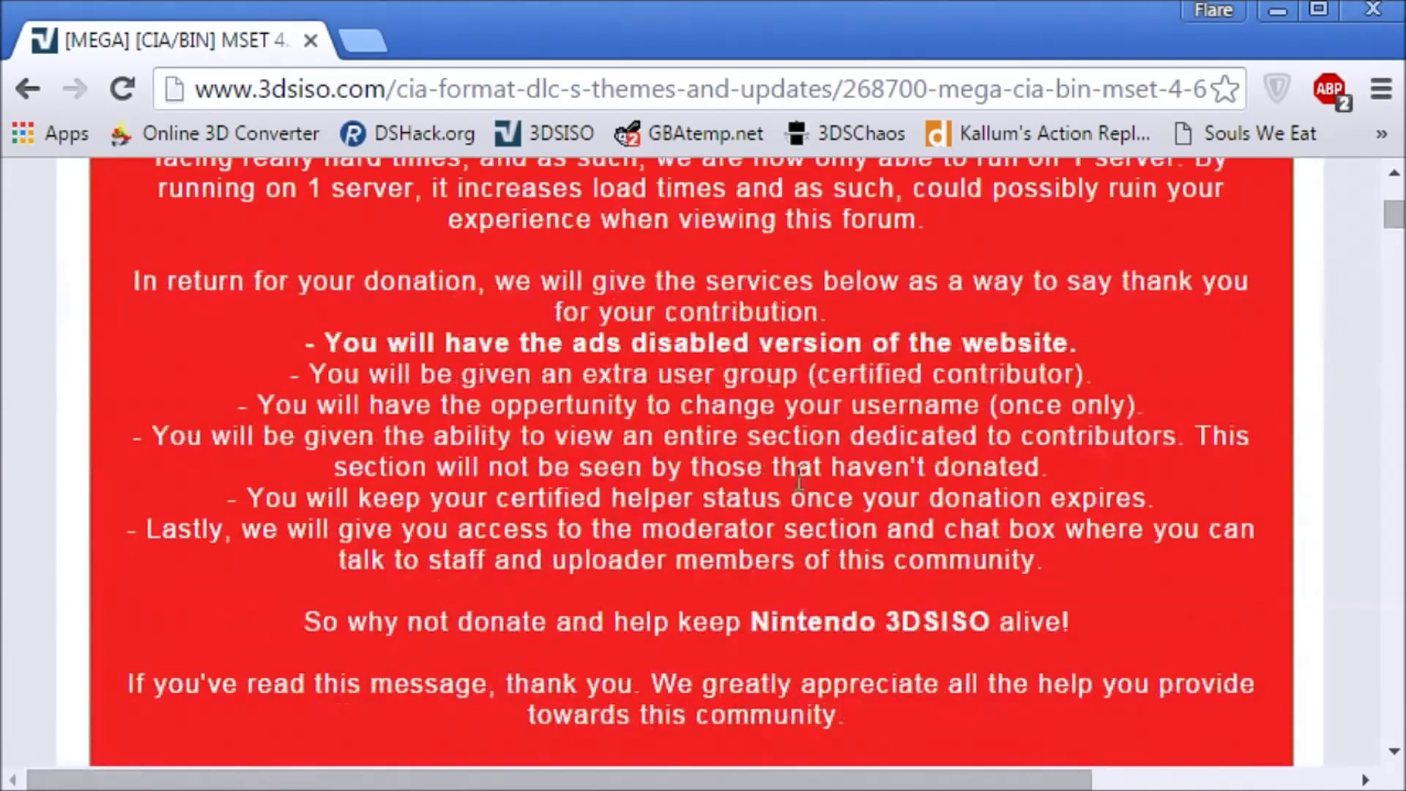
{"action": "scroll", "coordinate": [832, 445], "scroll_direction": "down", "scroll_amount": 2}
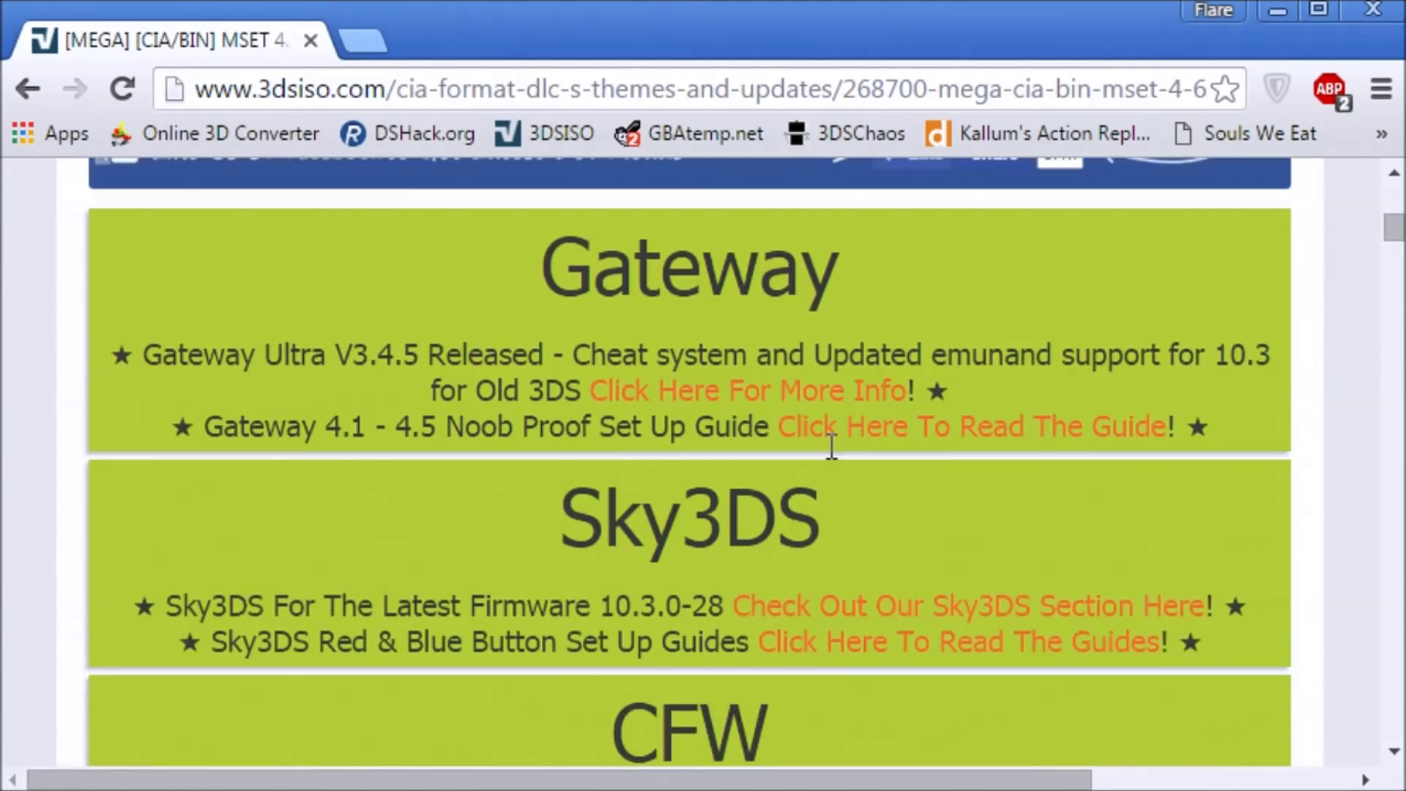
{"action": "scroll", "coordinate": [829, 453], "scroll_direction": "down", "scroll_amount": 15}
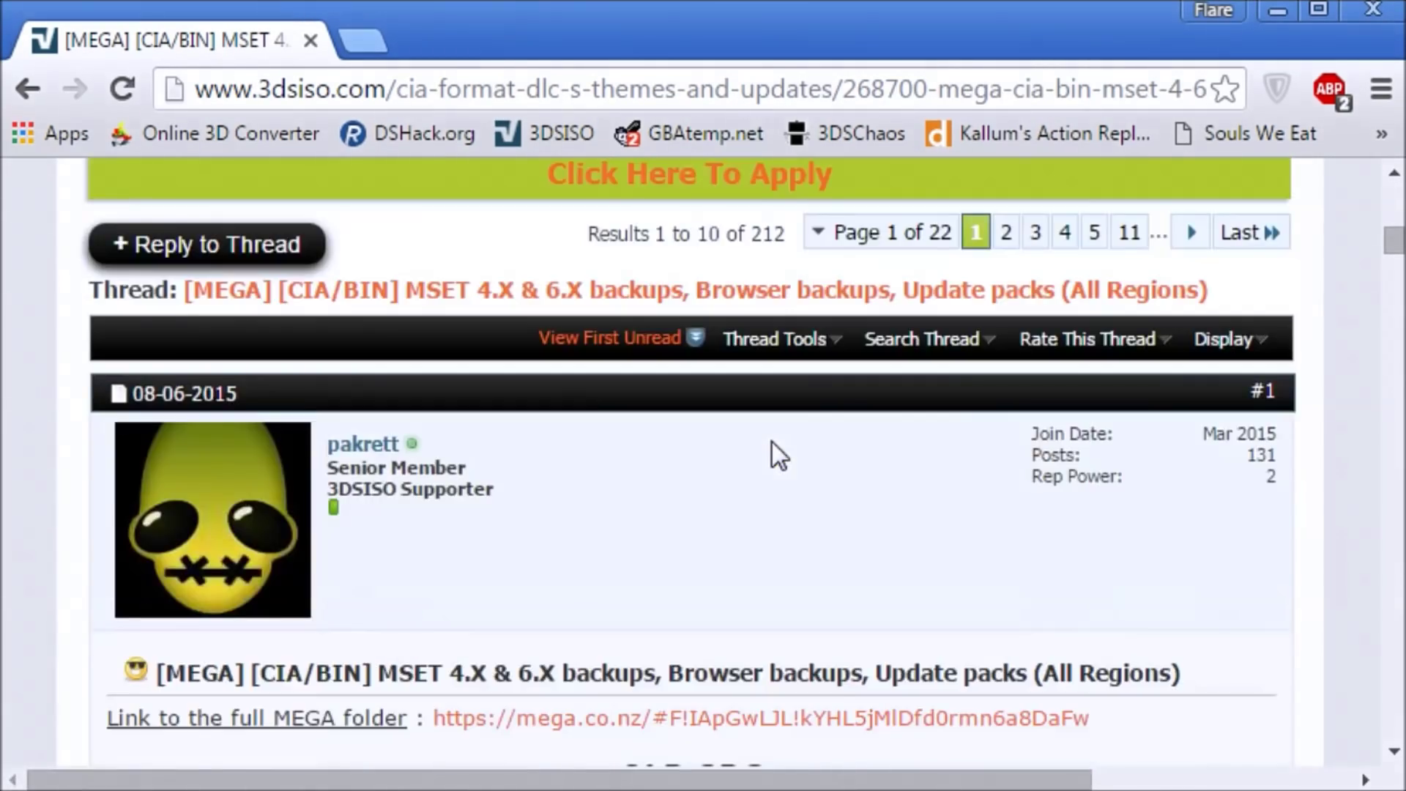
{"action": "scroll", "coordinate": [772, 442], "scroll_direction": "down", "scroll_amount": 20}
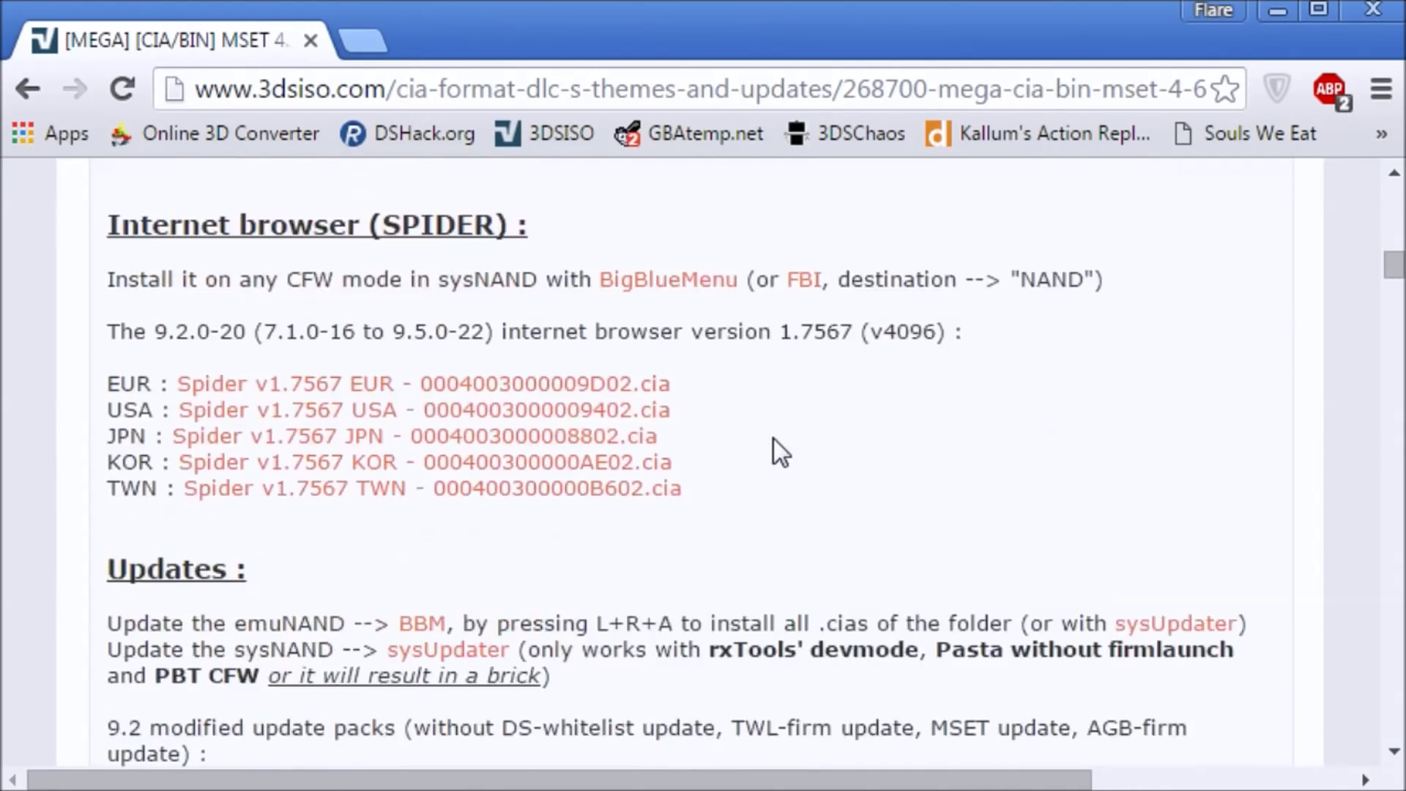
{"action": "scroll", "coordinate": [477, 415], "scroll_direction": "down", "scroll_amount": 5}
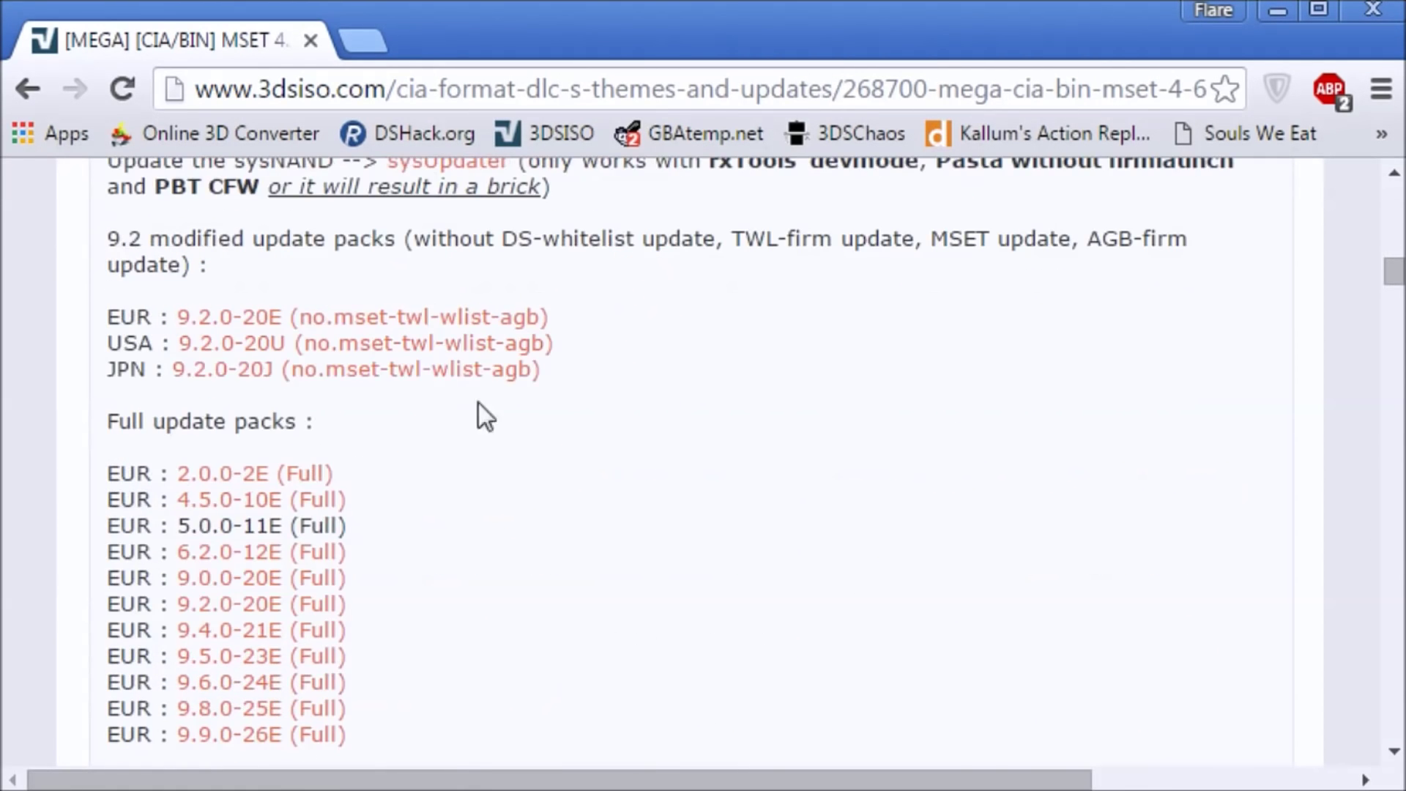
{"action": "scroll", "coordinate": [220, 403], "scroll_direction": "down", "scroll_amount": 5}
{"action": "scroll", "coordinate": [169, 399], "scroll_direction": "up", "scroll_amount": 8}
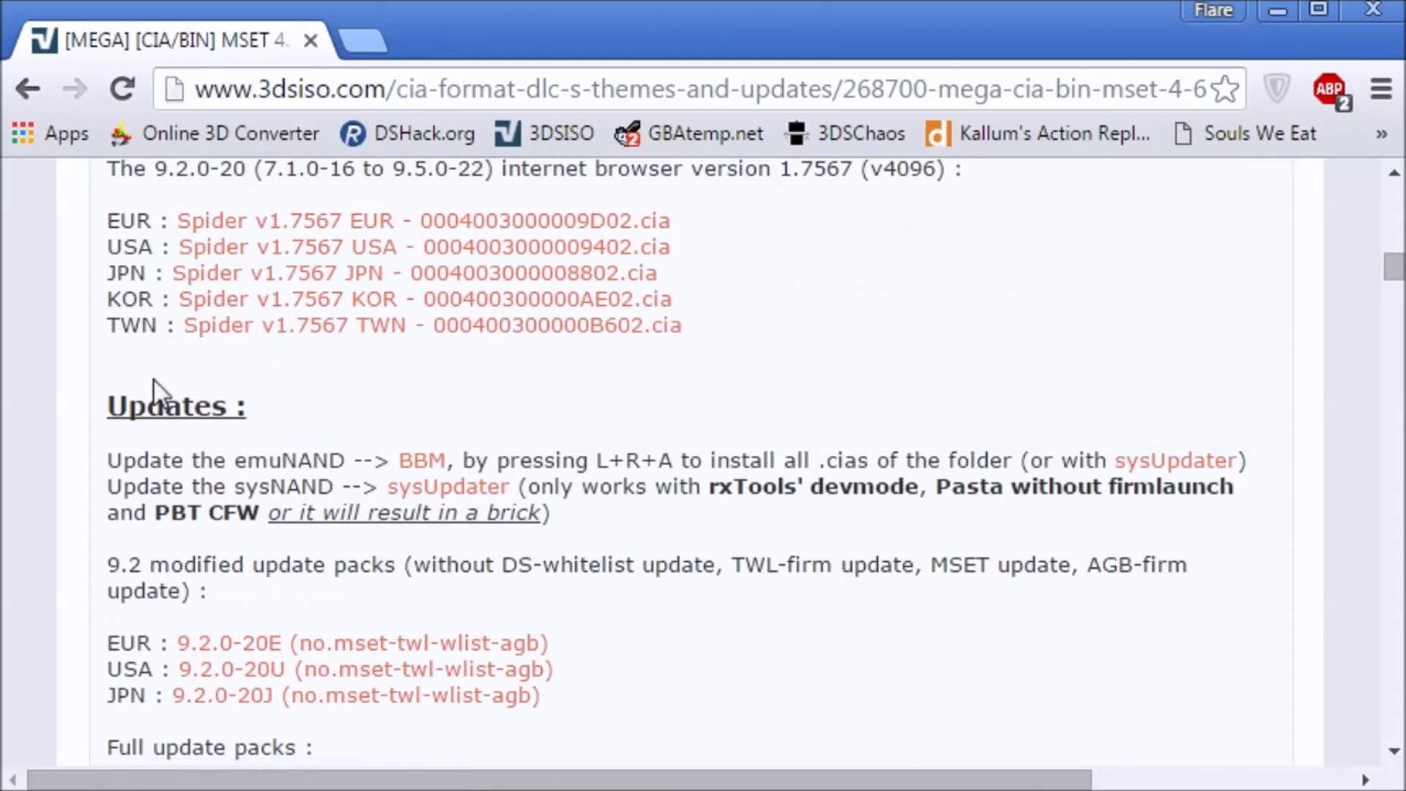
{"action": "double_click", "coordinate": [246, 419]}
{"action": "scroll", "coordinate": [129, 421], "scroll_direction": "down", "scroll_amount": 8}
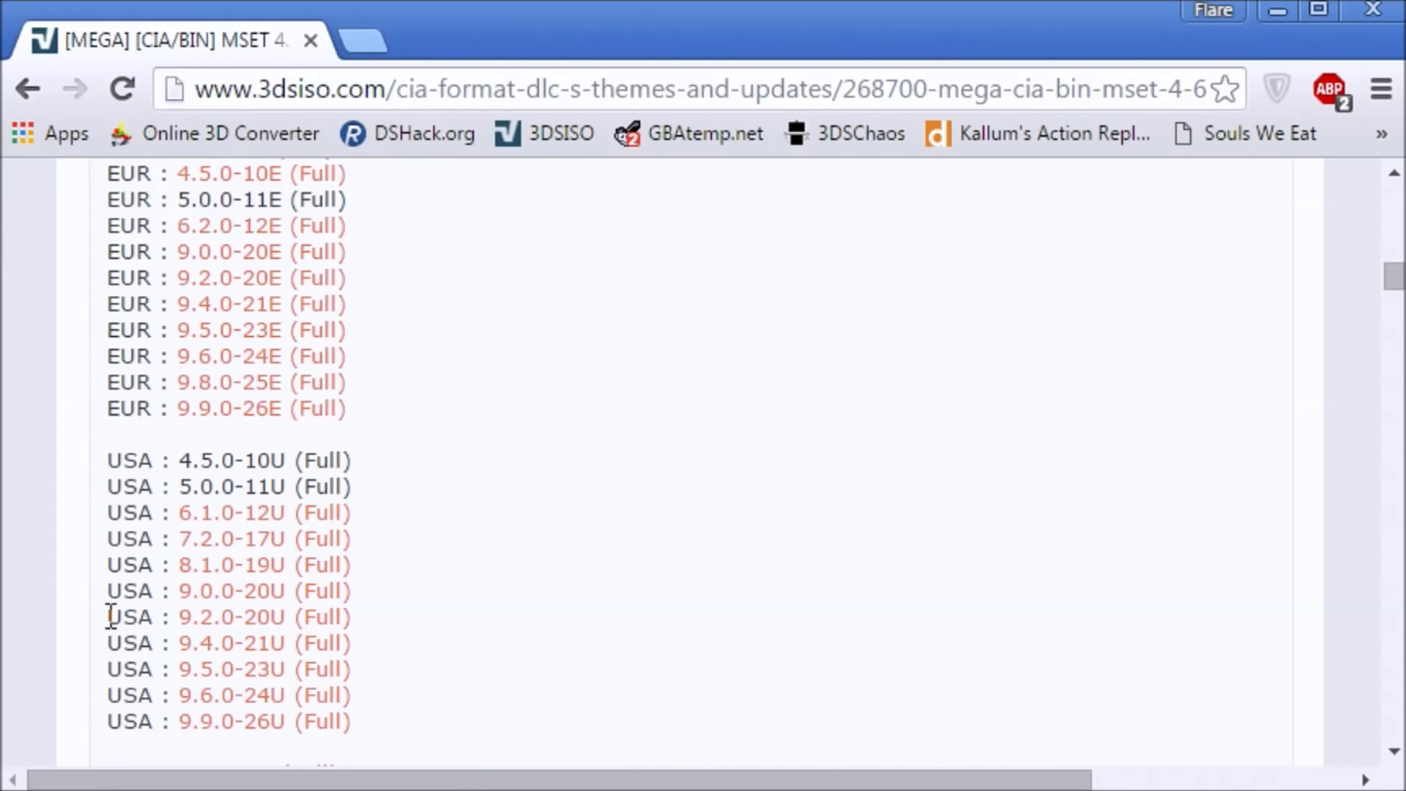
{"action": "left_click_drag", "start_coordinate": [109, 619], "coordinate": [358, 607]}
{"action": "left_click", "coordinate": [358, 609]}
{"action": "scroll", "coordinate": [477, 545], "scroll_direction": "down", "scroll_amount": 2}
Step: Open the USA 9.2.0-20U (Full) MEGA link and download the 169.3 MB zip through the browser
{"action": "left_click", "coordinate": [264, 454]}
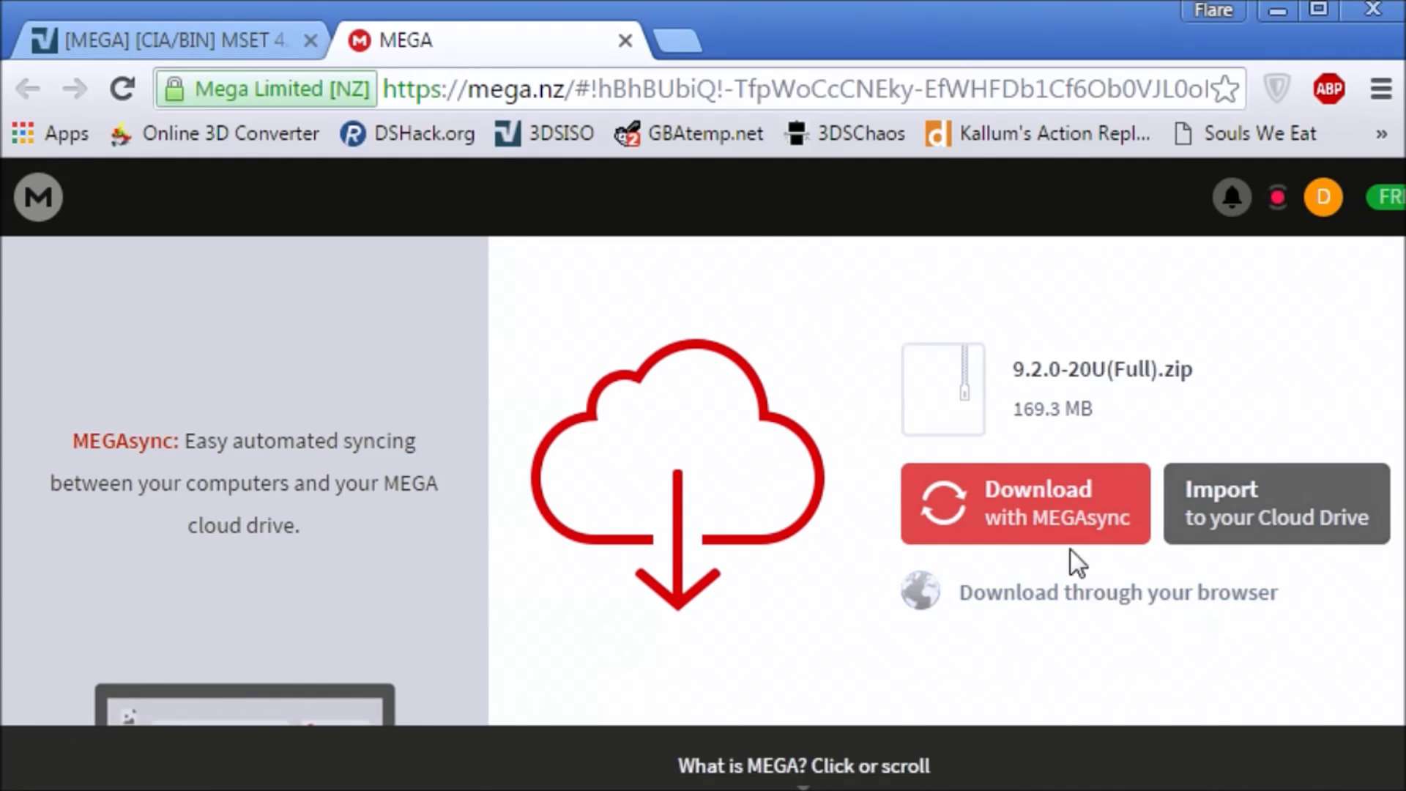
{"action": "left_click", "coordinate": [1120, 595]}
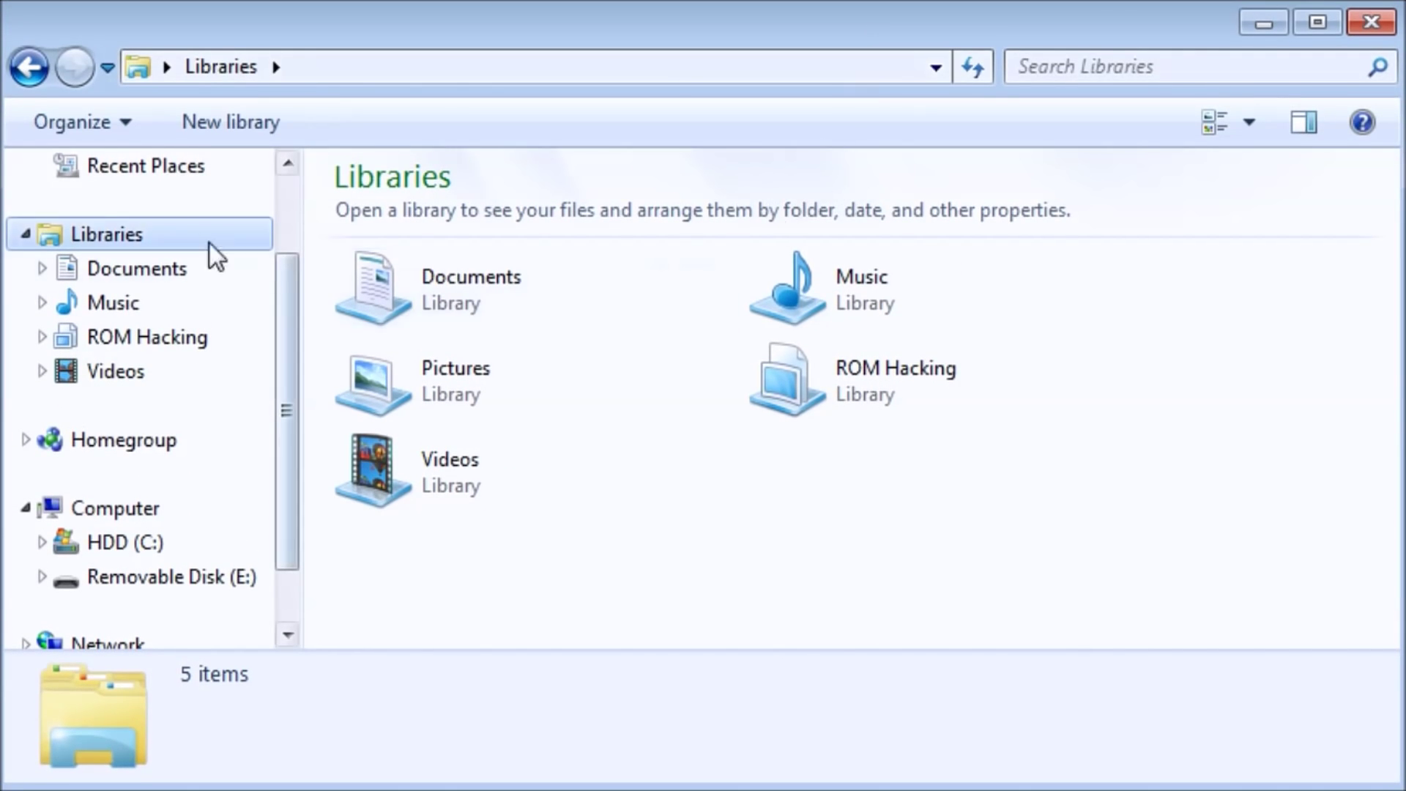
Step: Extract 9.2.0-20U(Full).zip's 127 items (170 MB) into a 9.2.0-20U(Full) folder in Downloads
{"action": "left_click_drag", "start_coordinate": [276, 367], "coordinate": [288, 222]}
{"action": "left_click", "coordinate": [236, 261]}
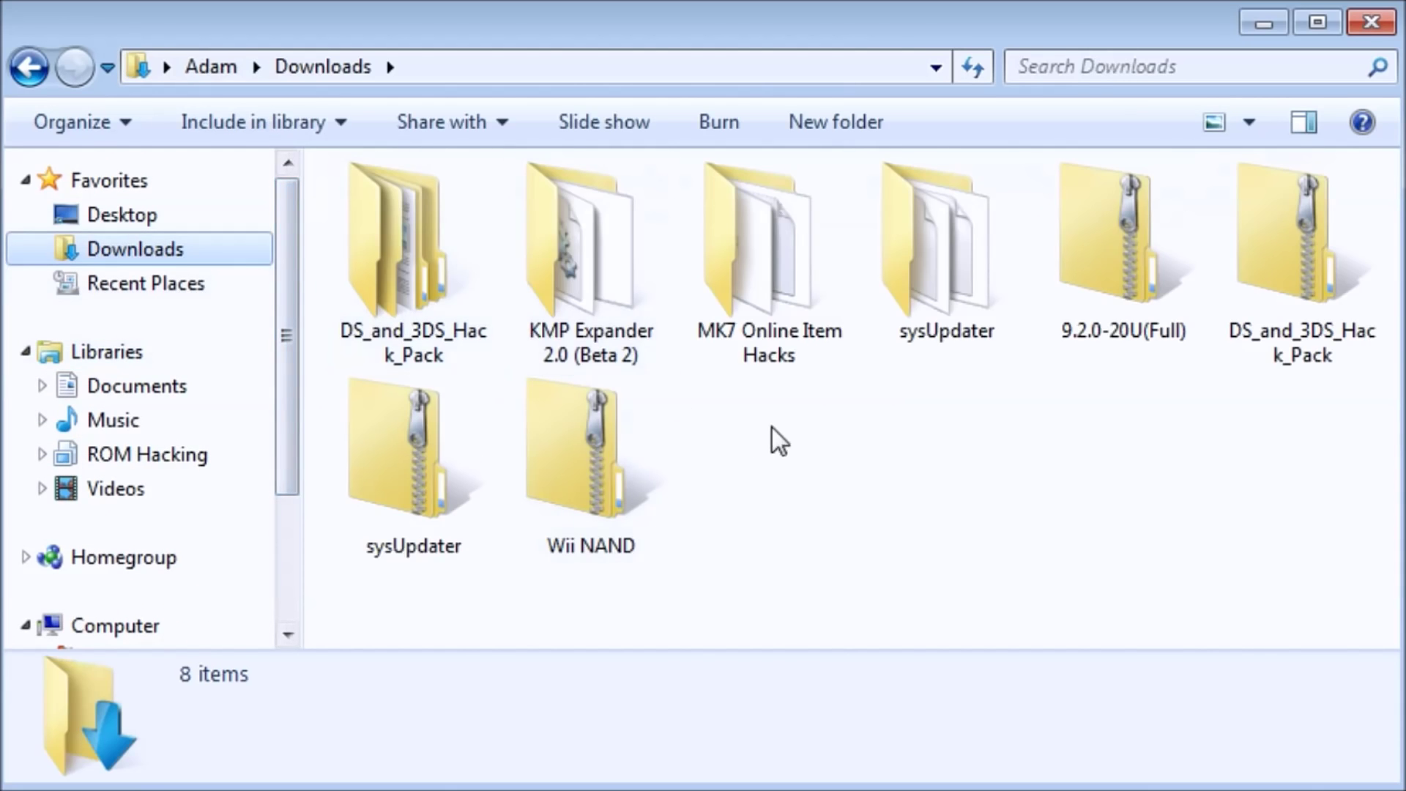
{"action": "left_click", "coordinate": [1115, 331]}
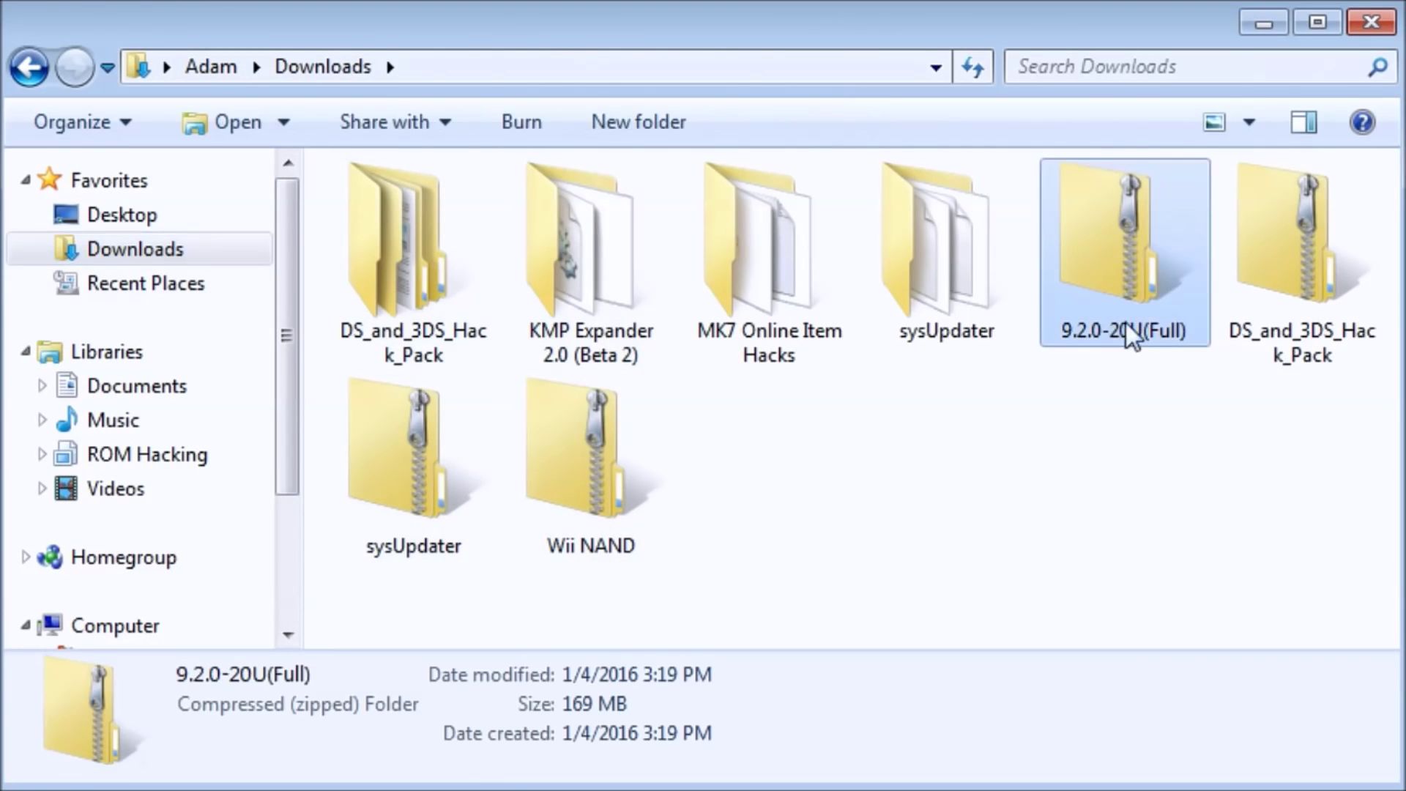
{"action": "right_click", "coordinate": [1056, 189]}
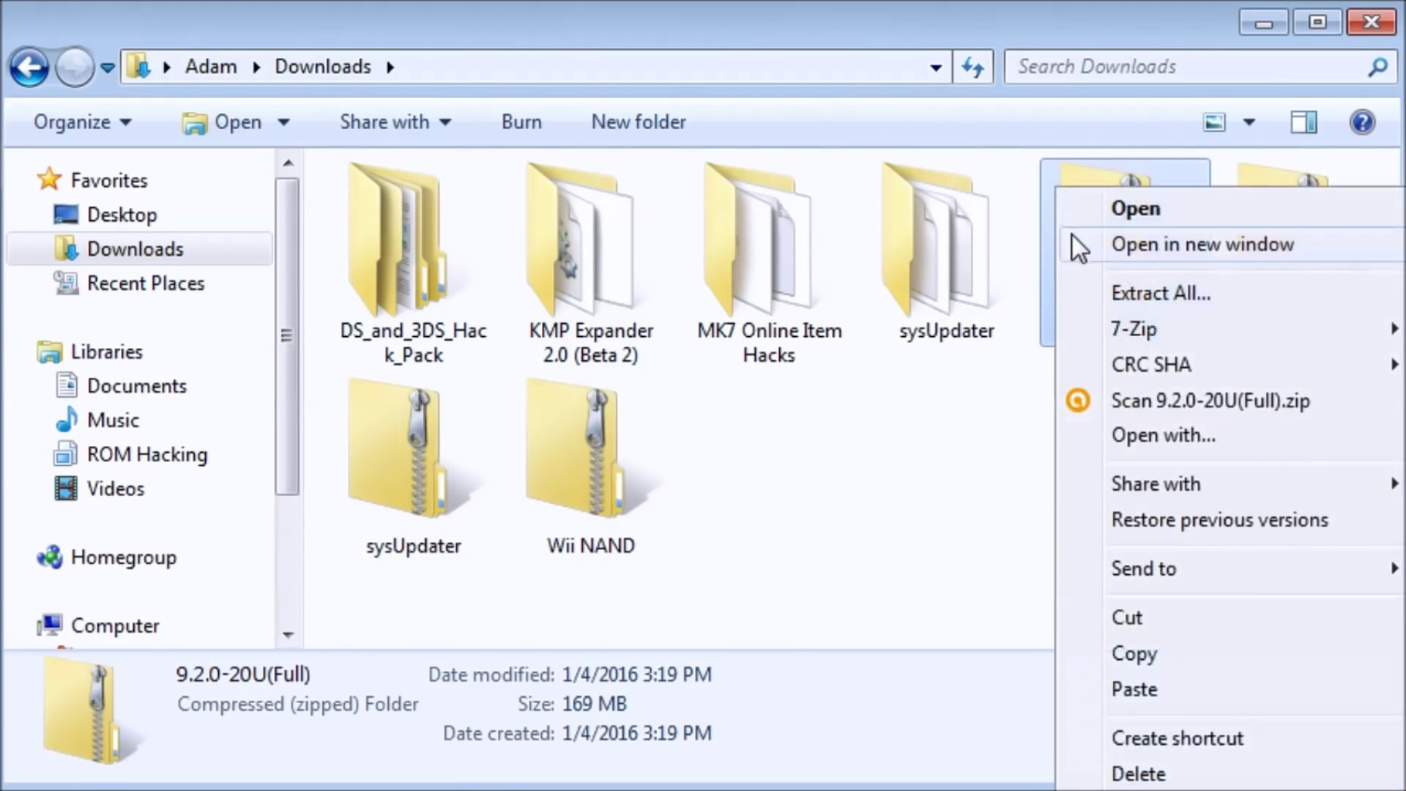
{"action": "left_click", "coordinate": [1103, 290]}
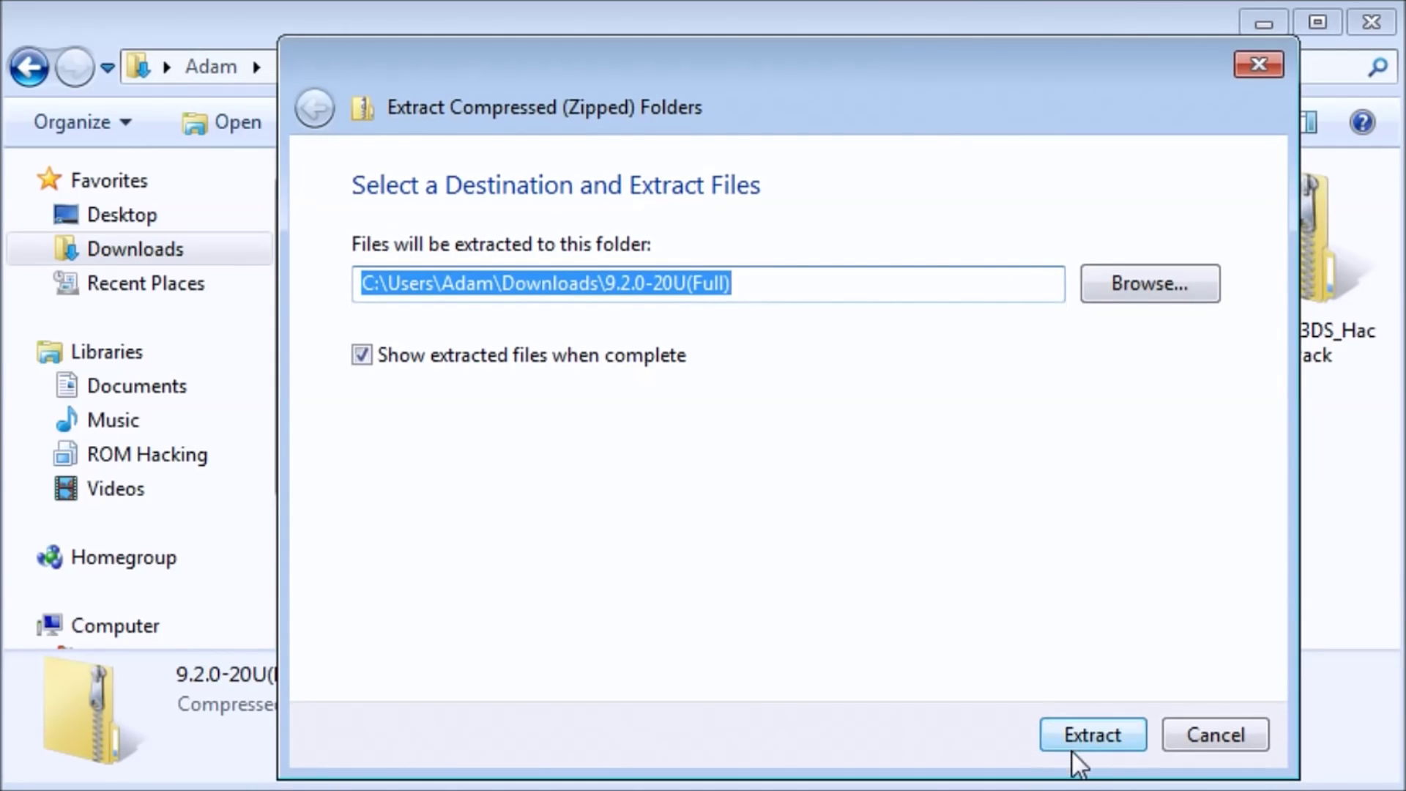
{"action": "left_click", "coordinate": [1084, 740]}
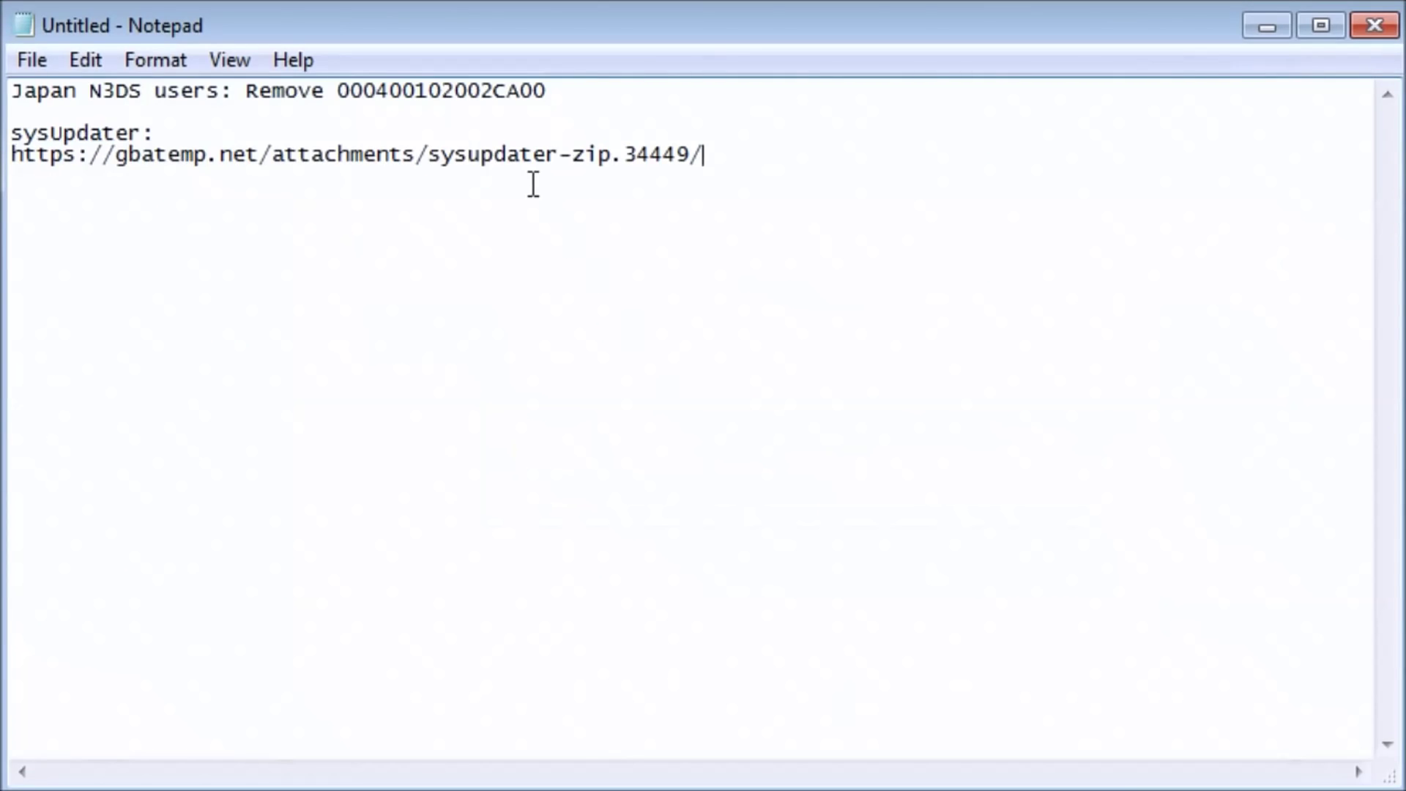
{"action": "double_click", "coordinate": [215, 96]}
{"action": "left_click_drag", "start_coordinate": [213, 97], "coordinate": [74, 105]}
{"action": "left_click", "coordinate": [88, 94]}
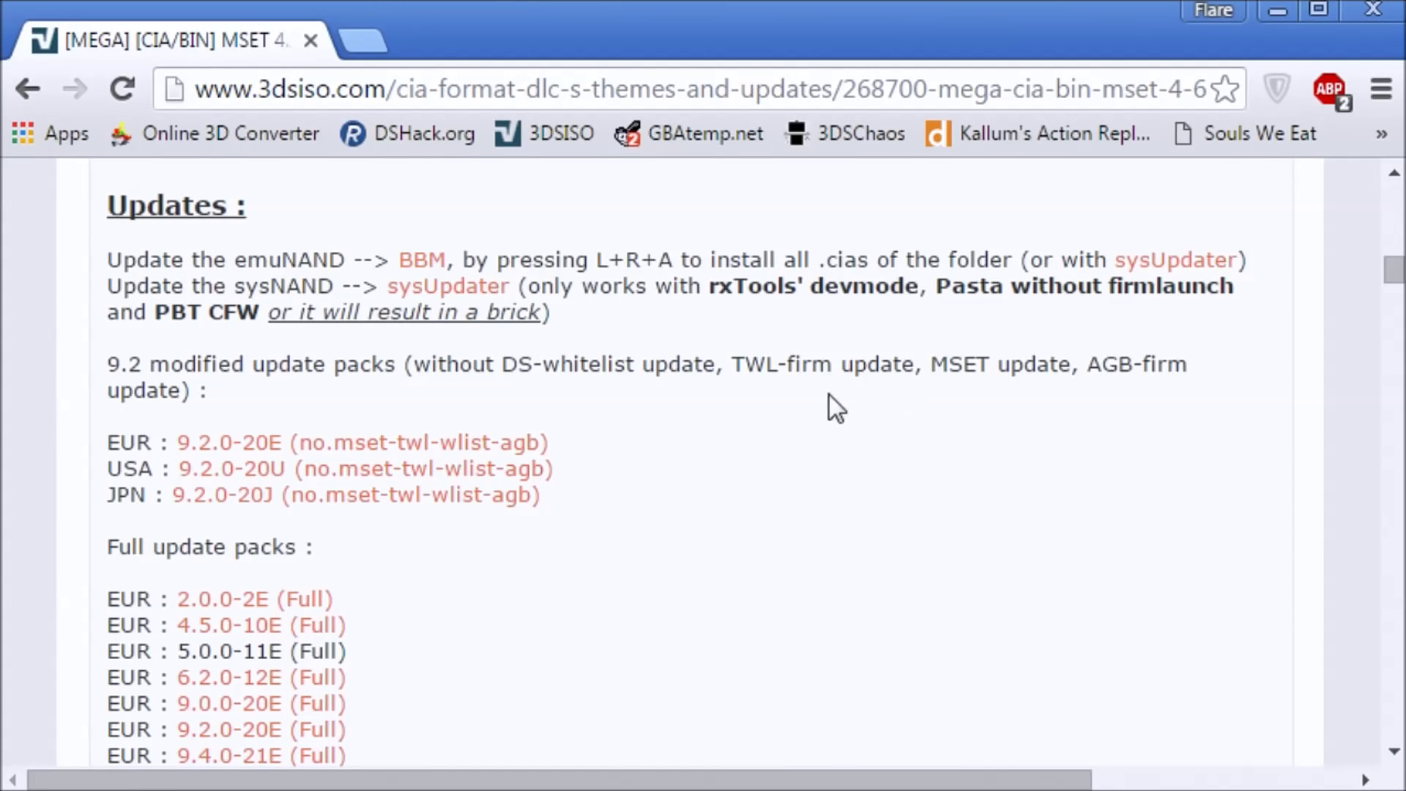
{"action": "scroll", "coordinate": [830, 401], "scroll_direction": "down", "scroll_amount": 20}
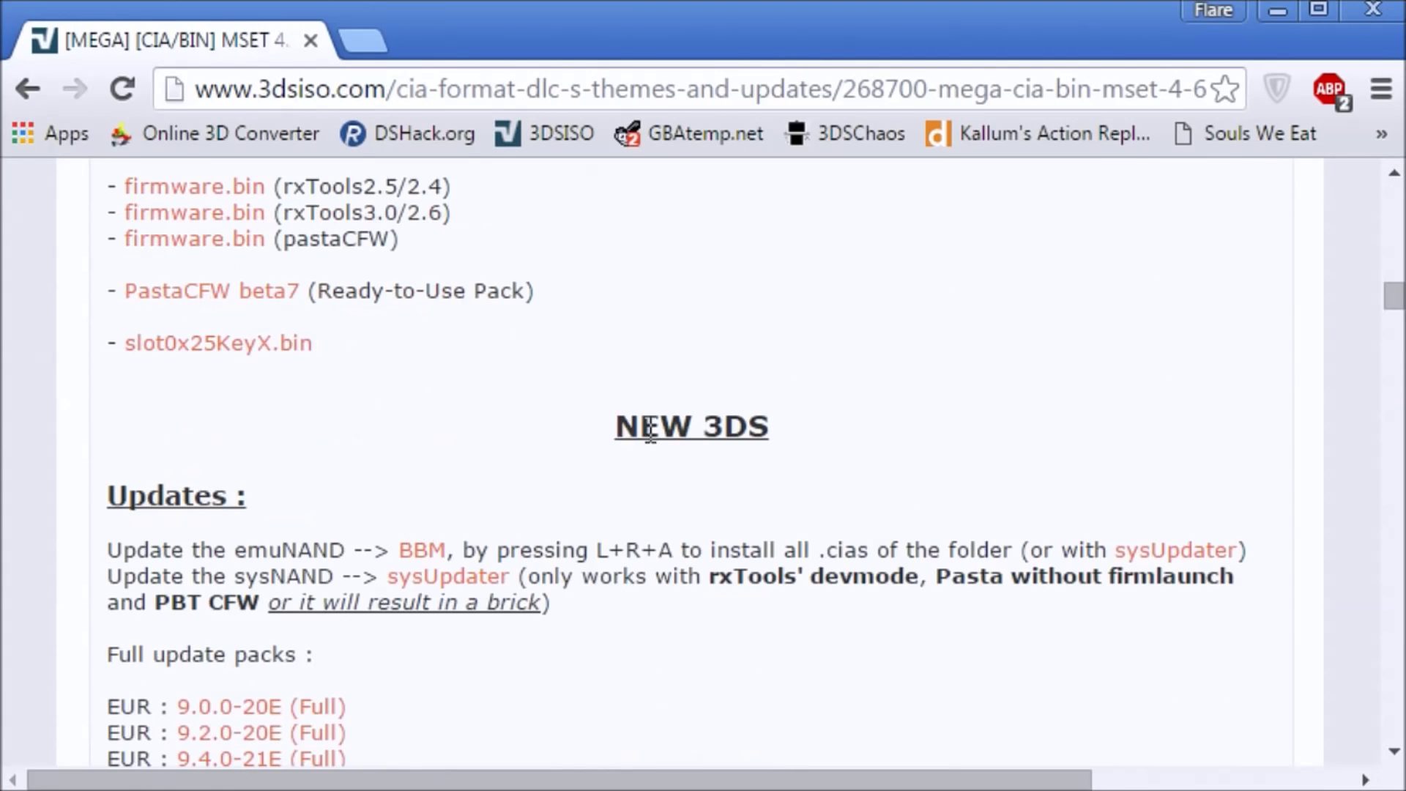
{"action": "scroll", "coordinate": [739, 429], "scroll_direction": "down", "scroll_amount": 6}
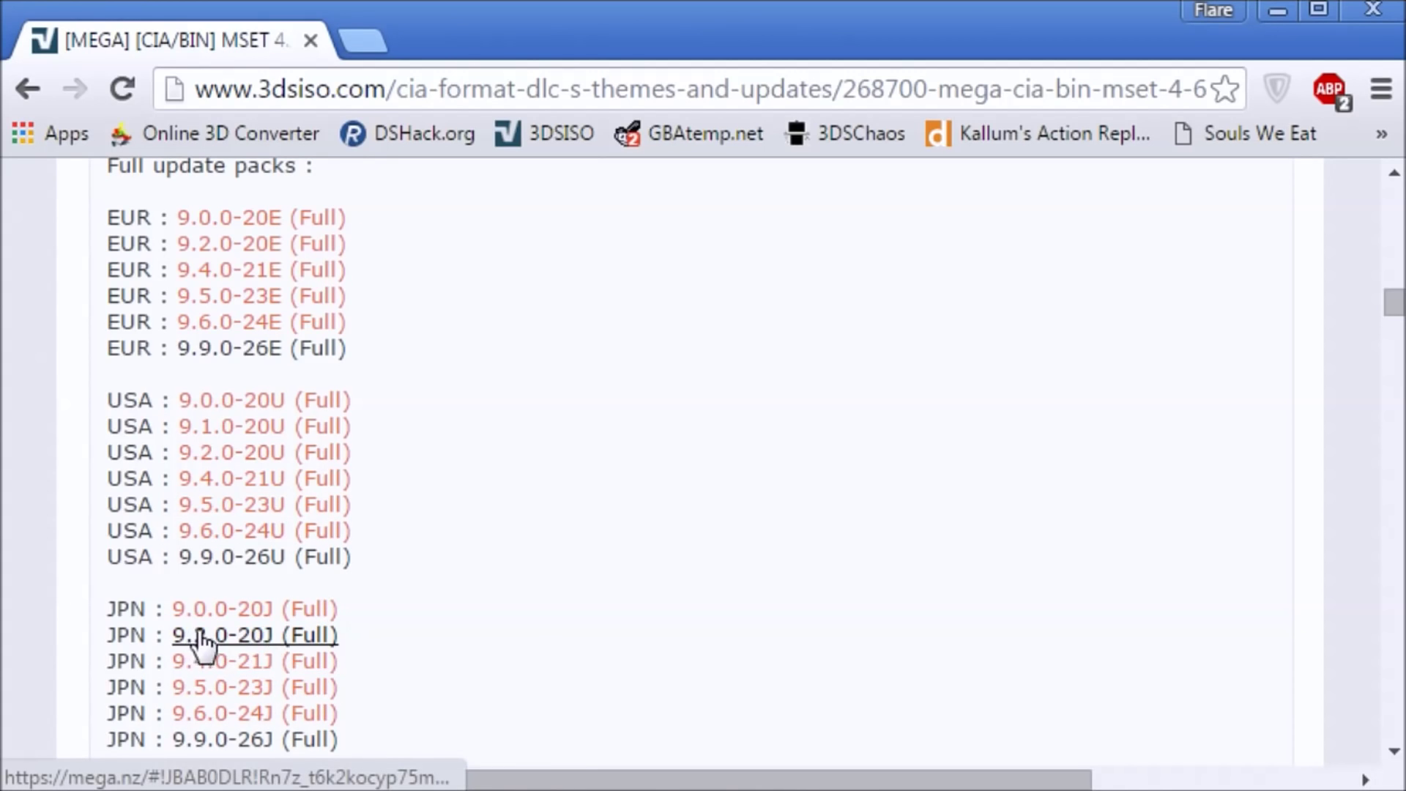
{"action": "key", "text": "alt+Tab"}
{"action": "left_click_drag", "start_coordinate": [559, 95], "coordinate": [410, 90]}
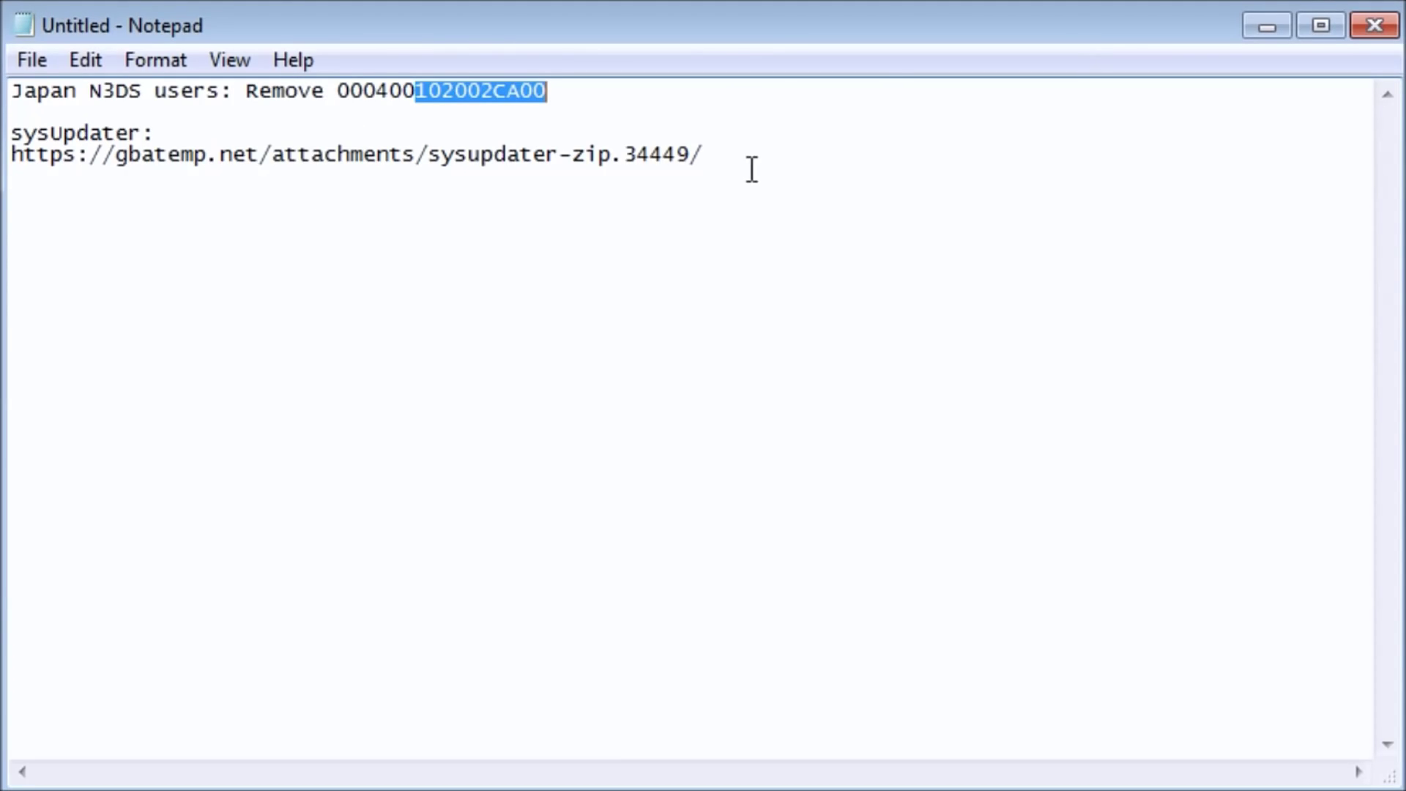
Step: Open the updates subfolder of 9.2.0-20U(Full) showing 126 CIA files, then return to Notepad
{"action": "left_click", "coordinate": [576, 95]}
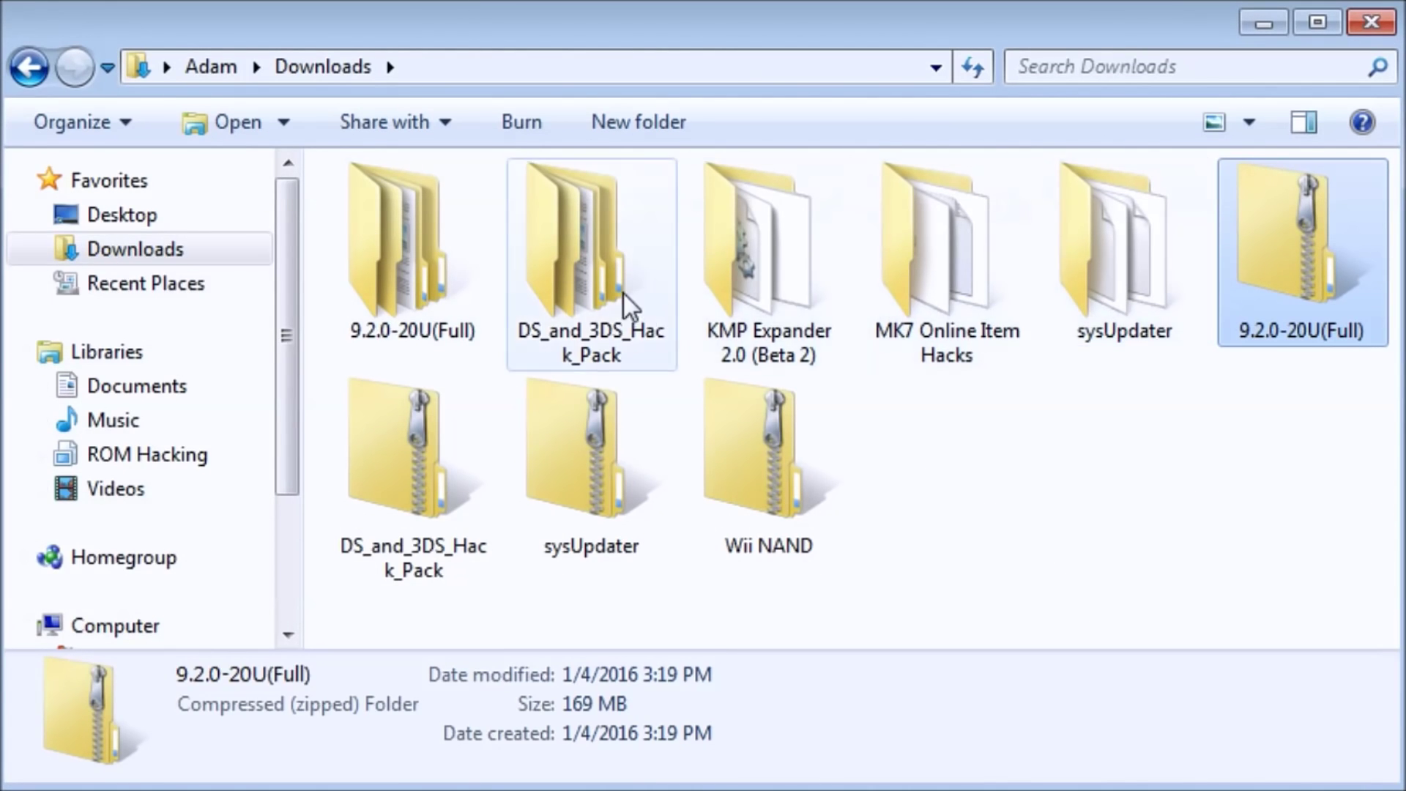
{"action": "double_click", "coordinate": [425, 274]}
{"action": "double_click", "coordinate": [433, 220]}
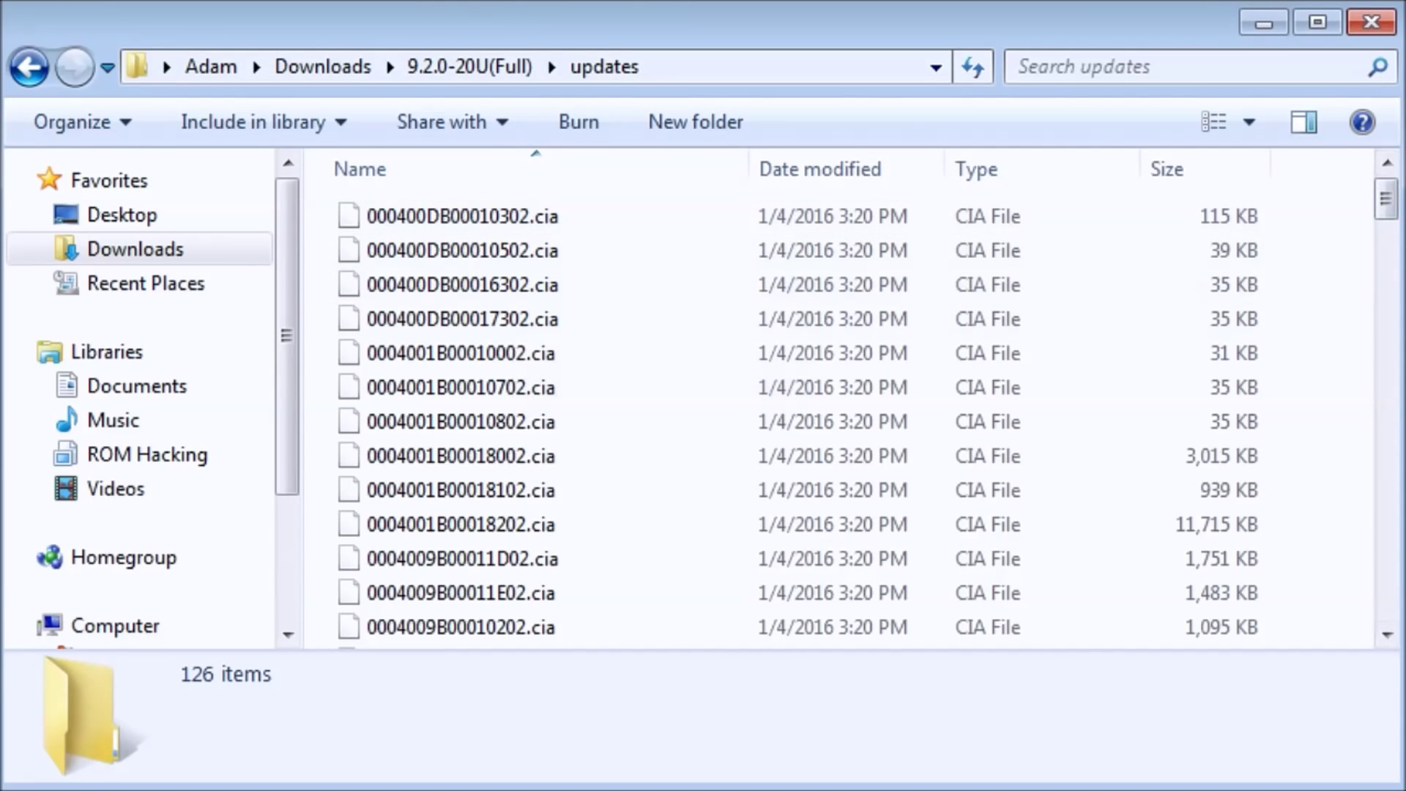
{"action": "key", "text": "alt+Tab"}
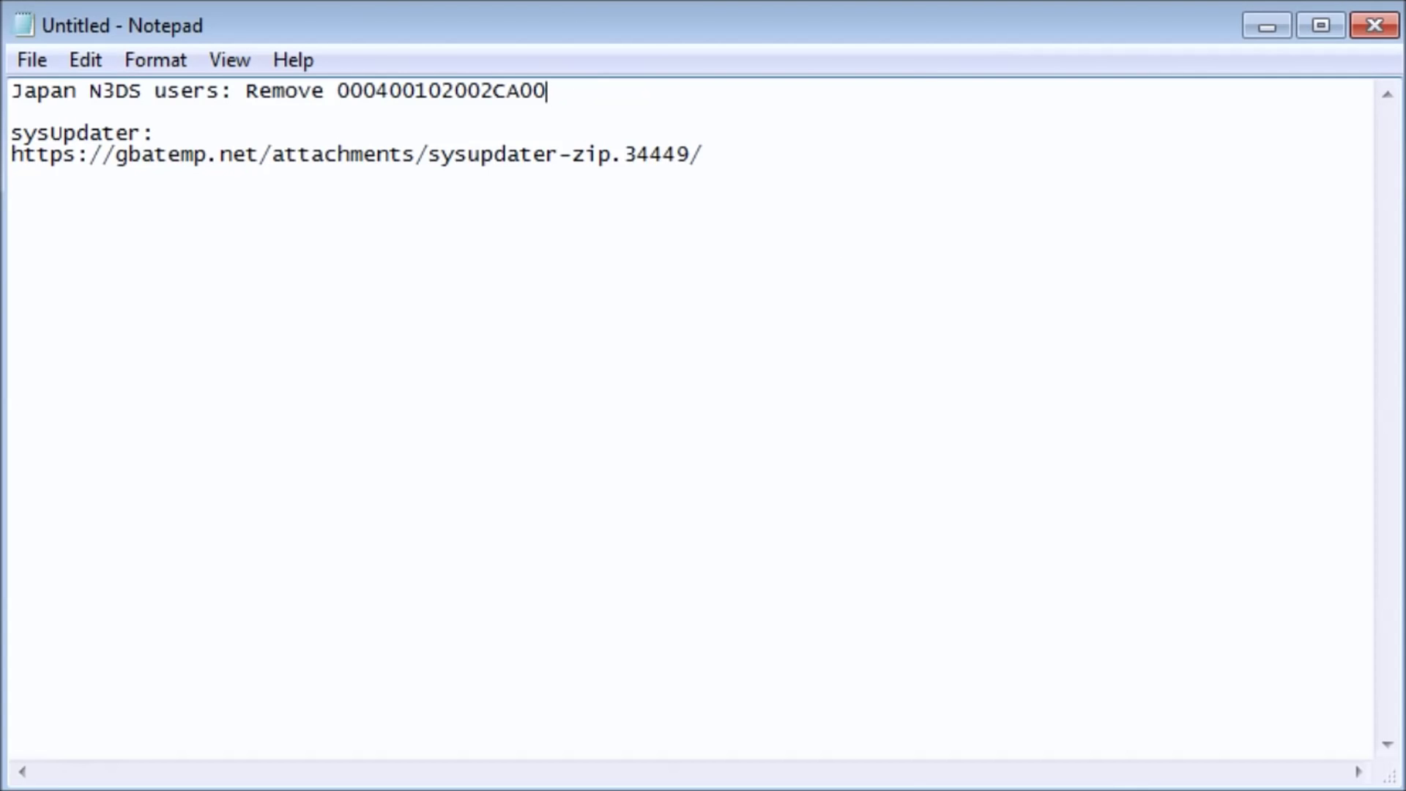
{"action": "left_click_drag", "start_coordinate": [583, 93], "coordinate": [328, 91]}
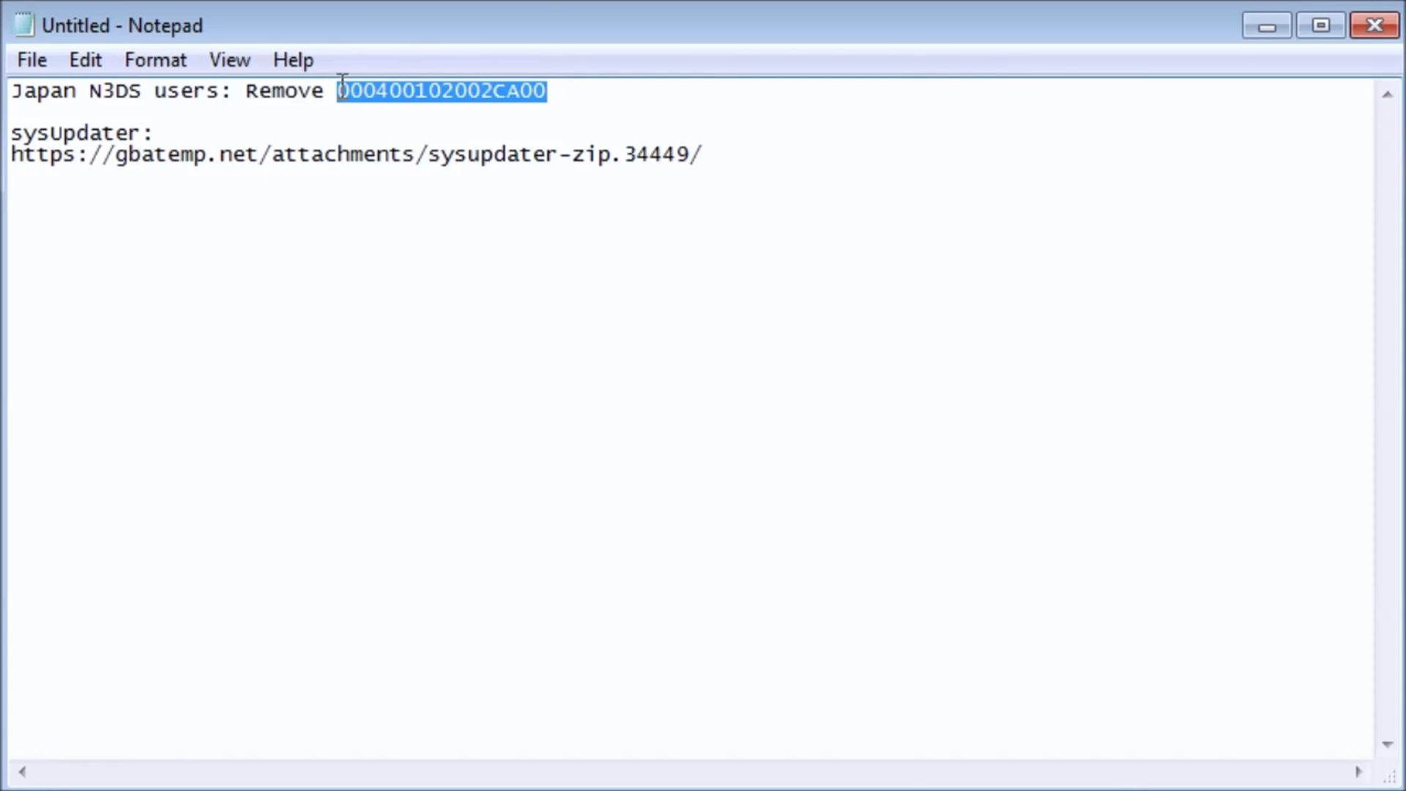
{"action": "left_click", "coordinate": [338, 88]}
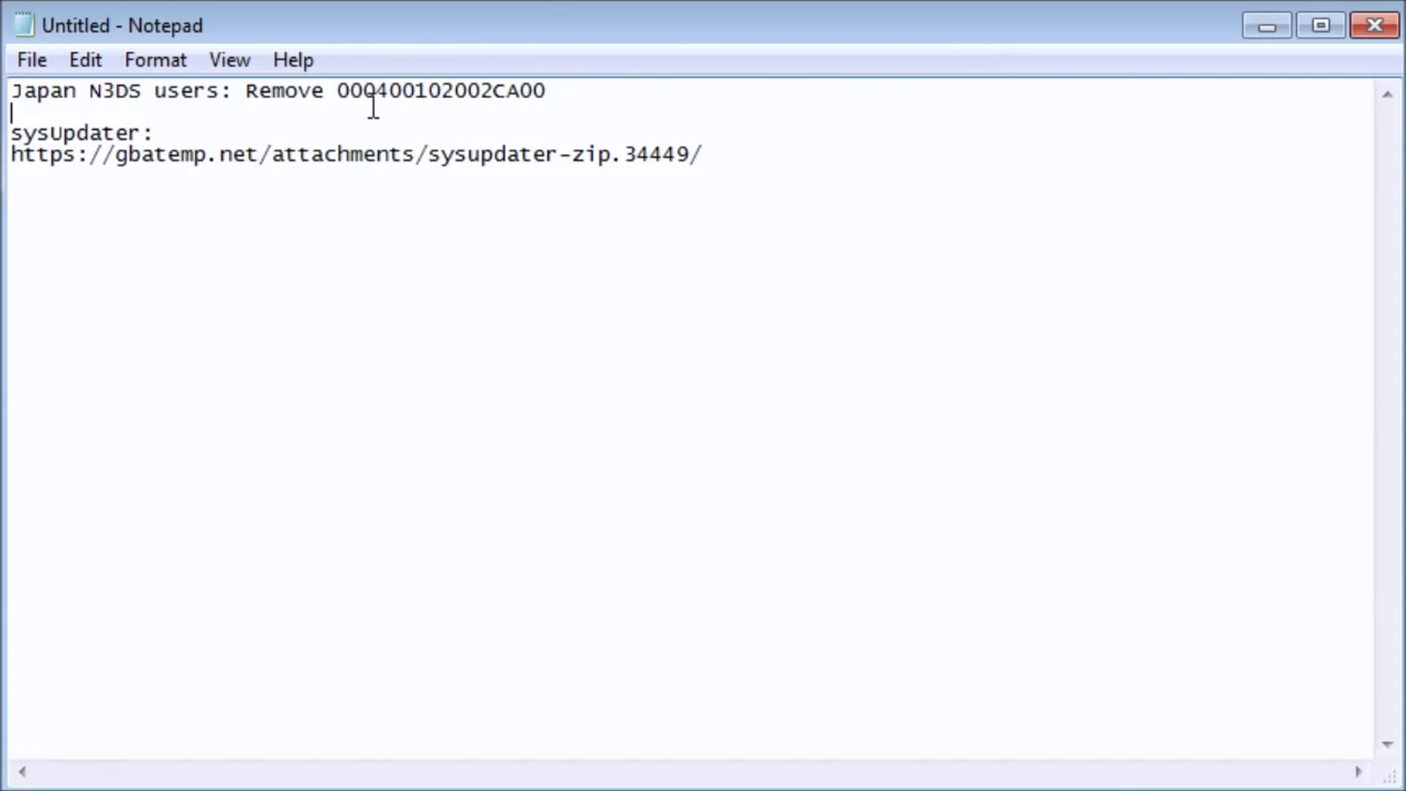
{"action": "left_click_drag", "start_coordinate": [547, 90], "coordinate": [333, 81]}
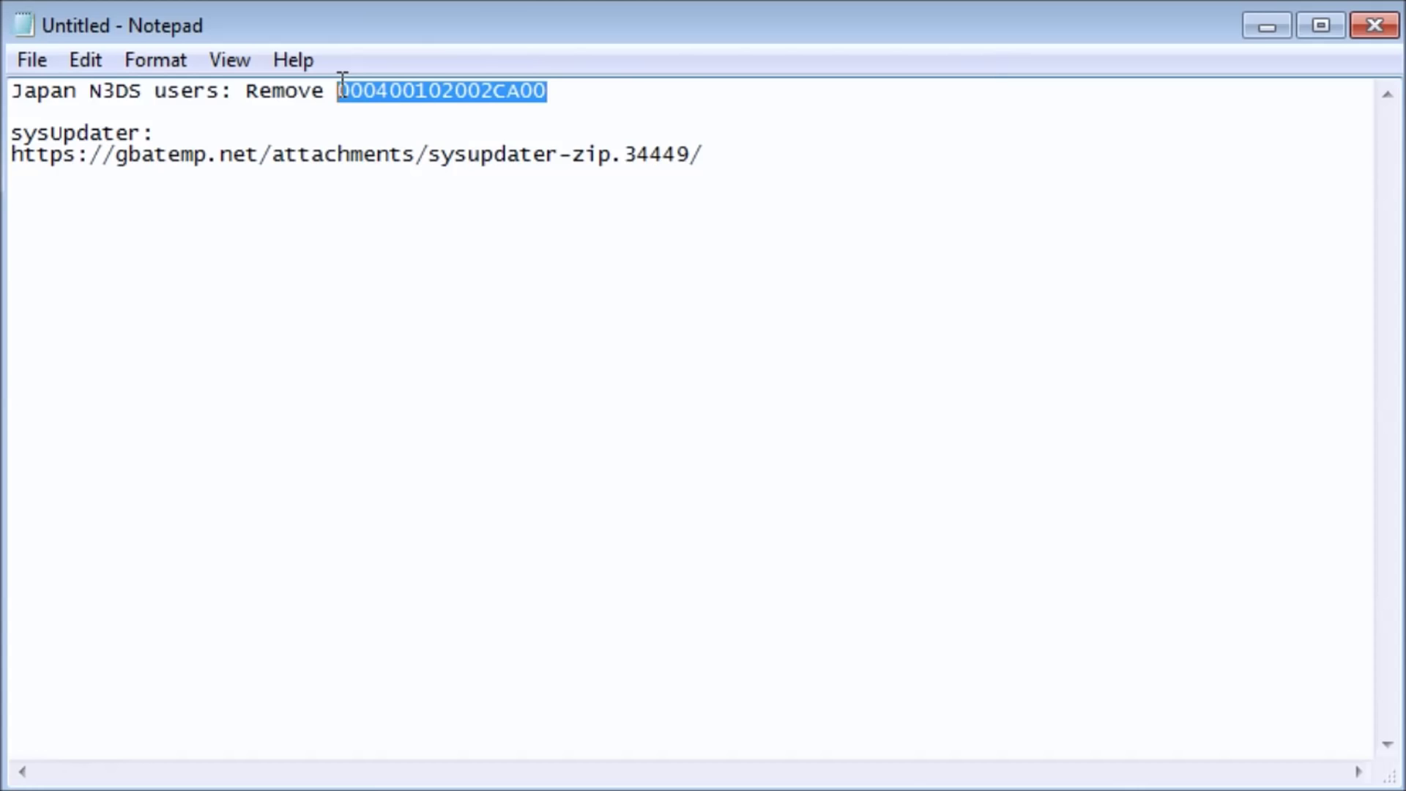
{"action": "left_click", "coordinate": [343, 91]}
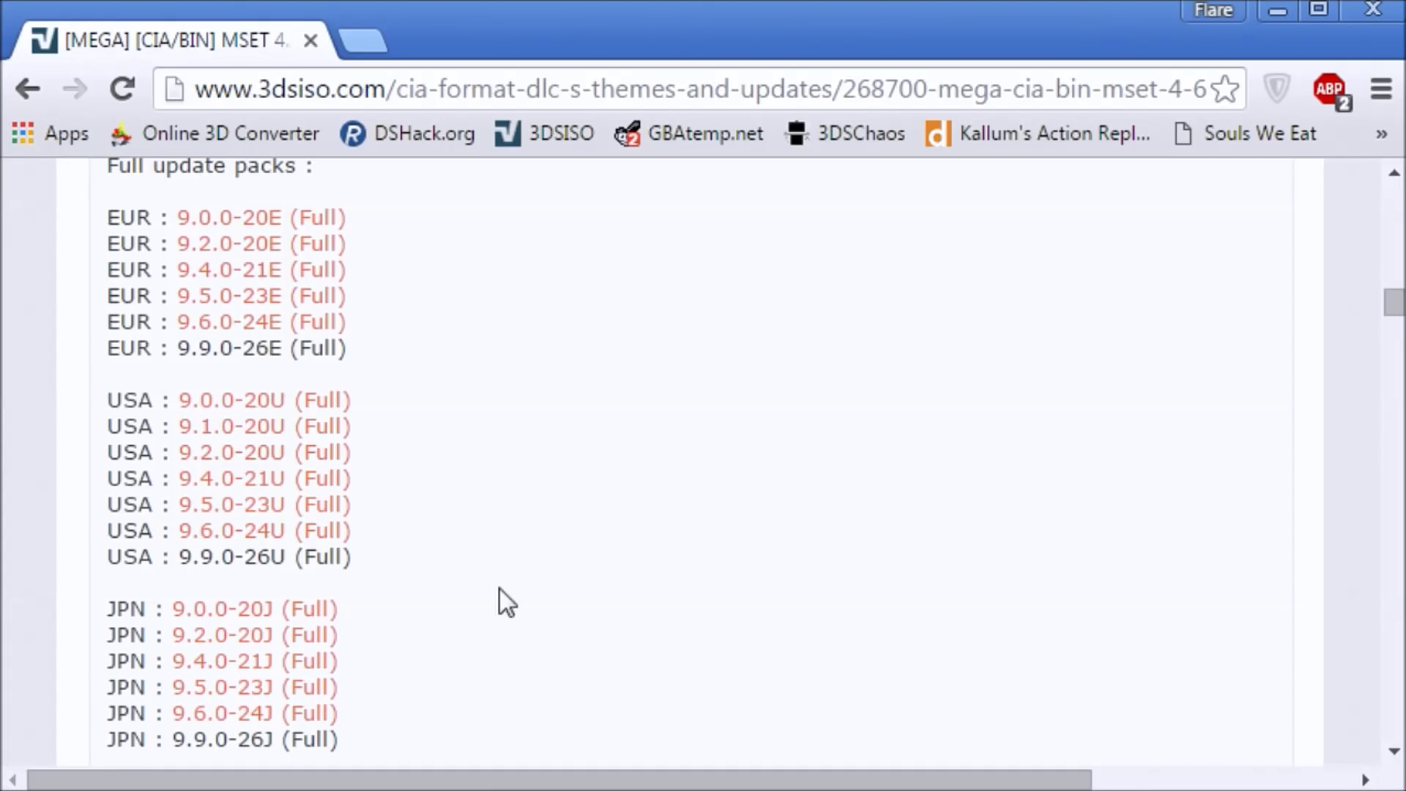
{"action": "scroll", "coordinate": [915, 438], "scroll_direction": "up", "scroll_amount": 4}
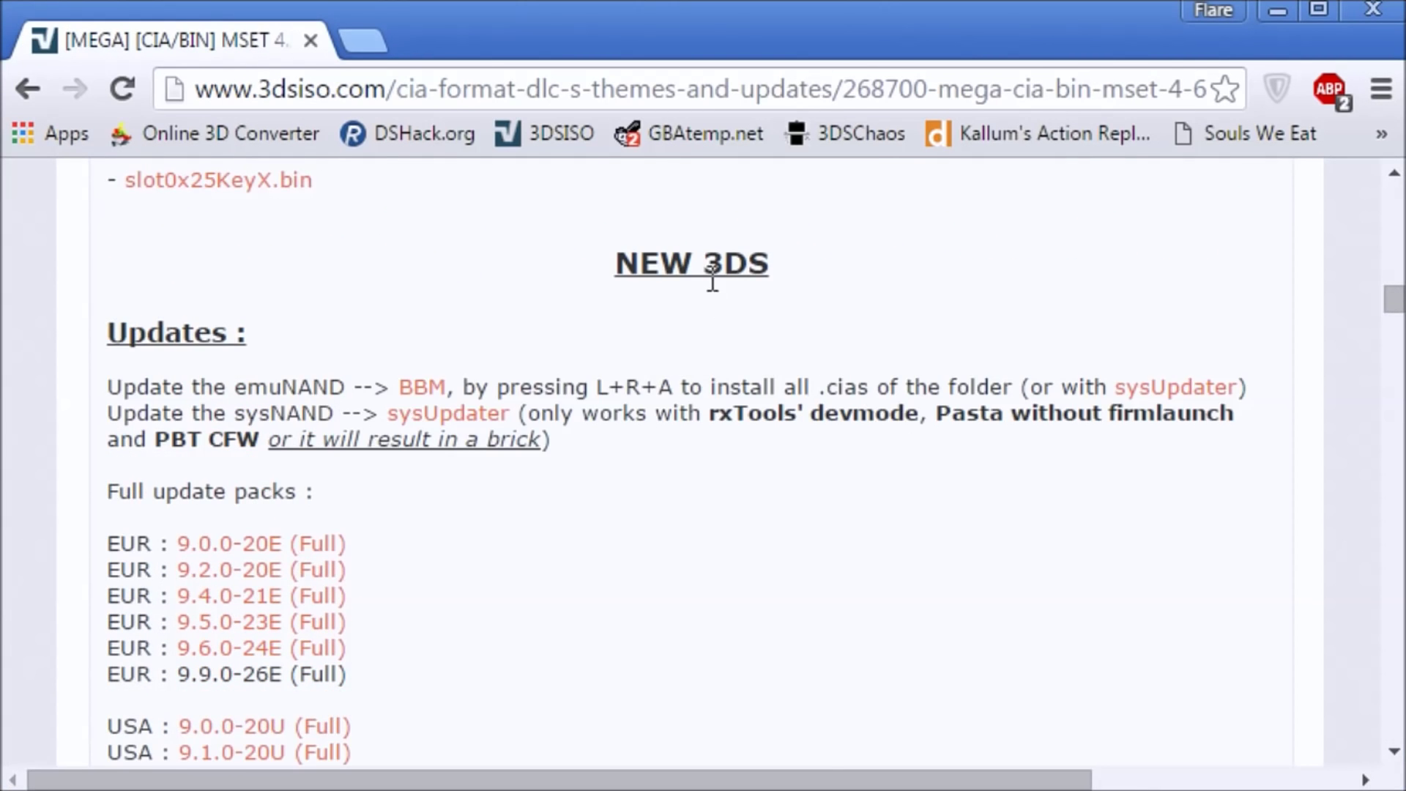
{"action": "scroll", "coordinate": [881, 349], "scroll_direction": "up", "scroll_amount": 4}
{"action": "scroll", "coordinate": [880, 350], "scroll_direction": "up", "scroll_amount": 15}
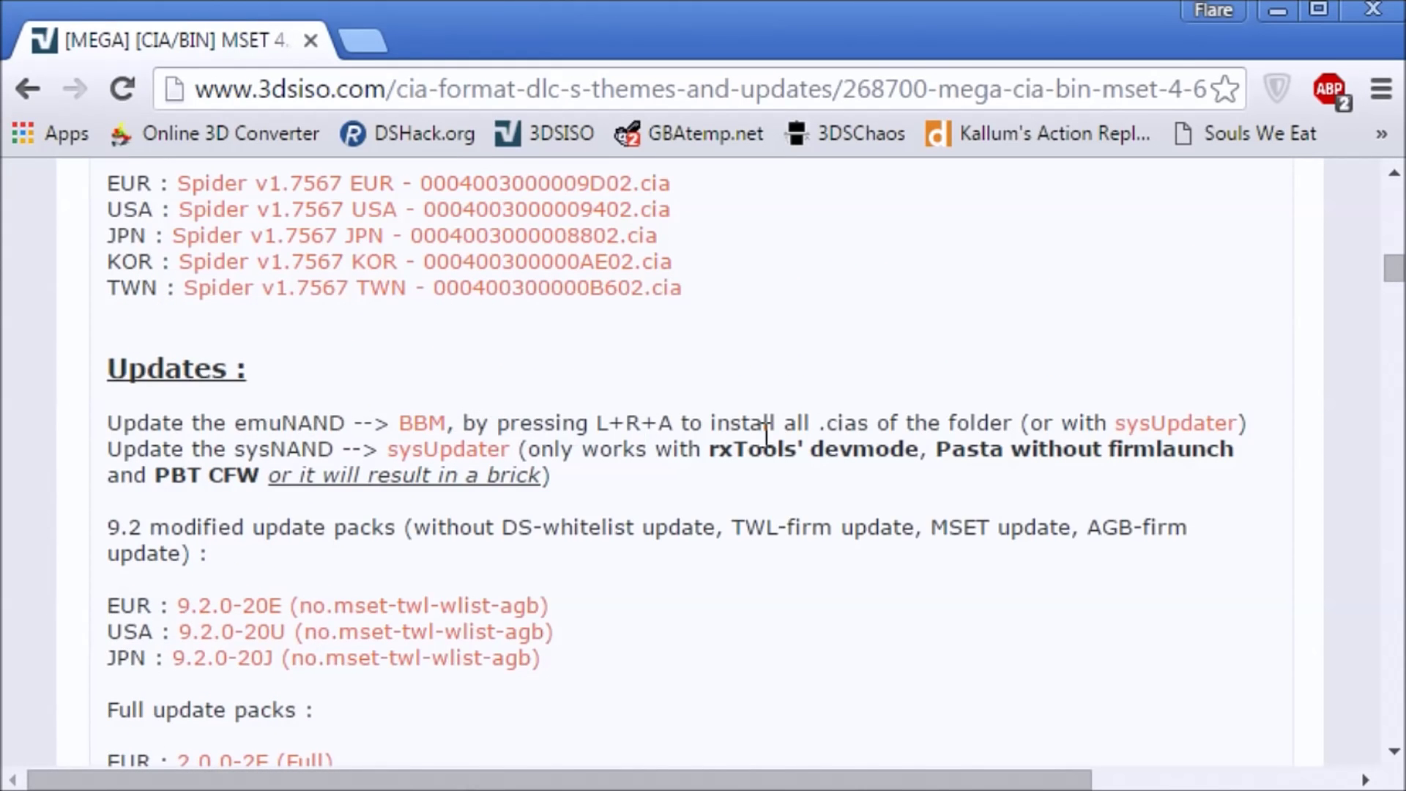
{"action": "scroll", "coordinate": [756, 447], "scroll_direction": "down", "scroll_amount": 20}
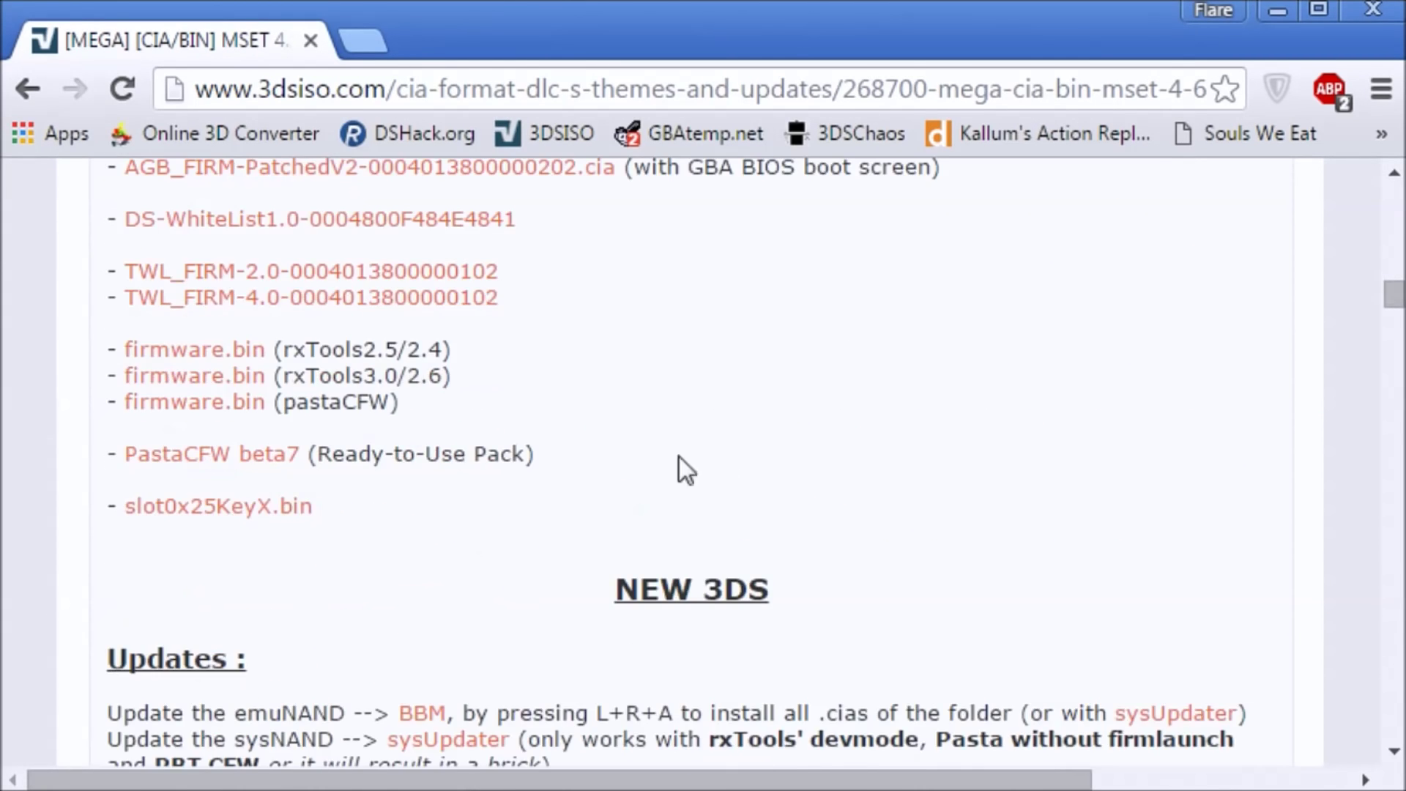
{"action": "scroll", "coordinate": [722, 620], "scroll_direction": "down", "scroll_amount": 2}
{"action": "scroll", "coordinate": [592, 468], "scroll_direction": "down", "scroll_amount": 6}
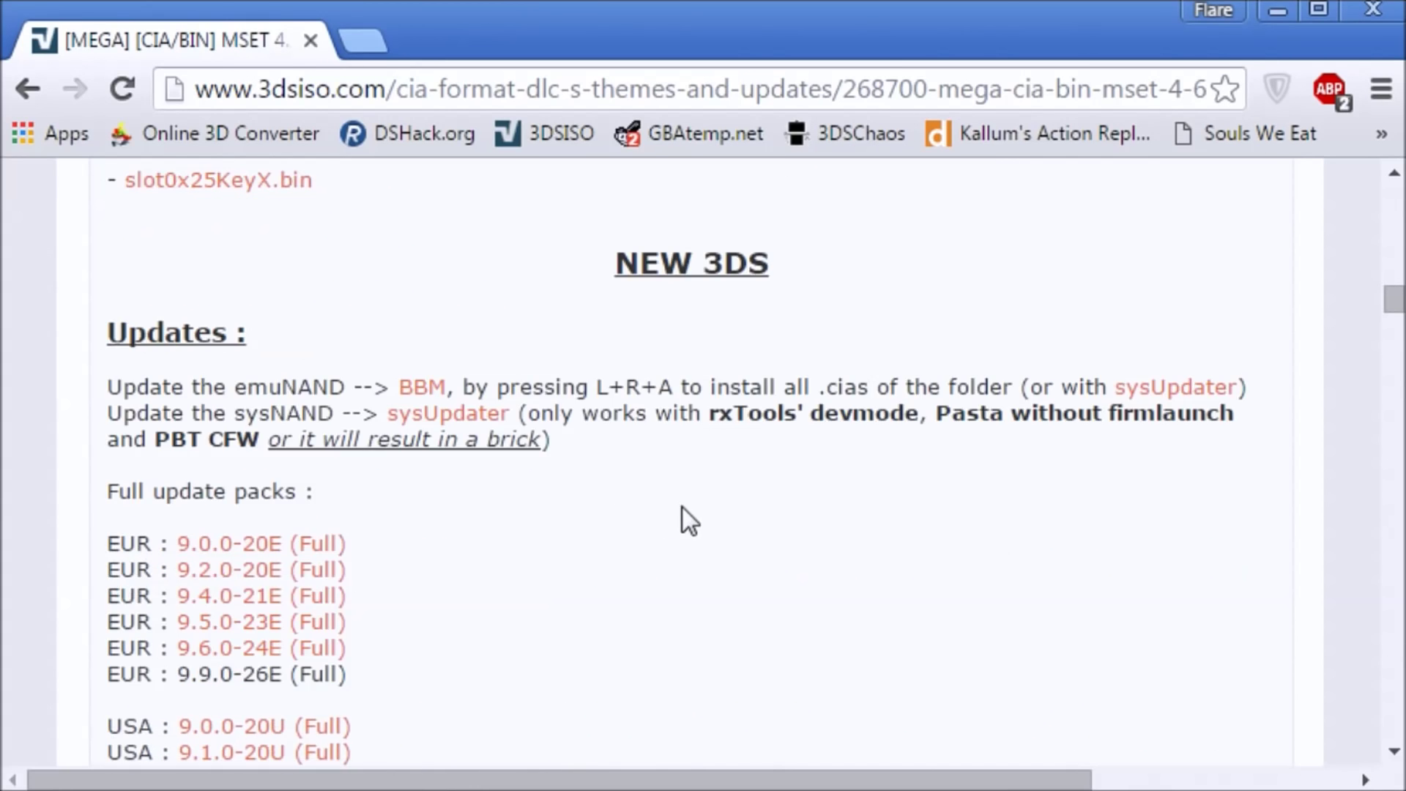
{"action": "scroll", "coordinate": [806, 392], "scroll_direction": "up", "scroll_amount": 4}
{"action": "scroll", "coordinate": [794, 367], "scroll_direction": "up", "scroll_amount": 12}
{"action": "scroll", "coordinate": [307, 659], "scroll_direction": "up", "scroll_amount": 12}
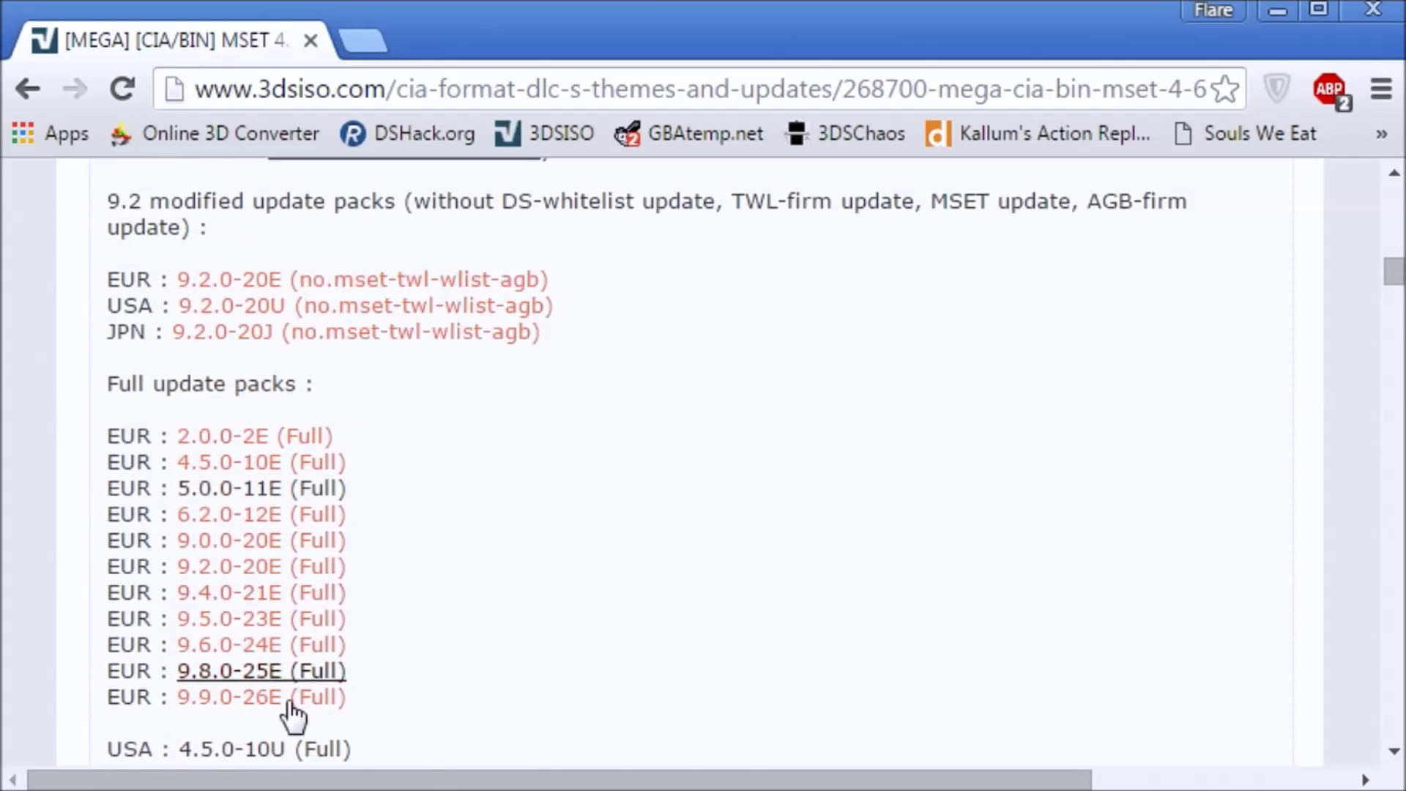
{"action": "scroll", "coordinate": [293, 542], "scroll_direction": "up", "scroll_amount": 3}
{"action": "scroll", "coordinate": [286, 560], "scroll_direction": "down", "scroll_amount": 7}
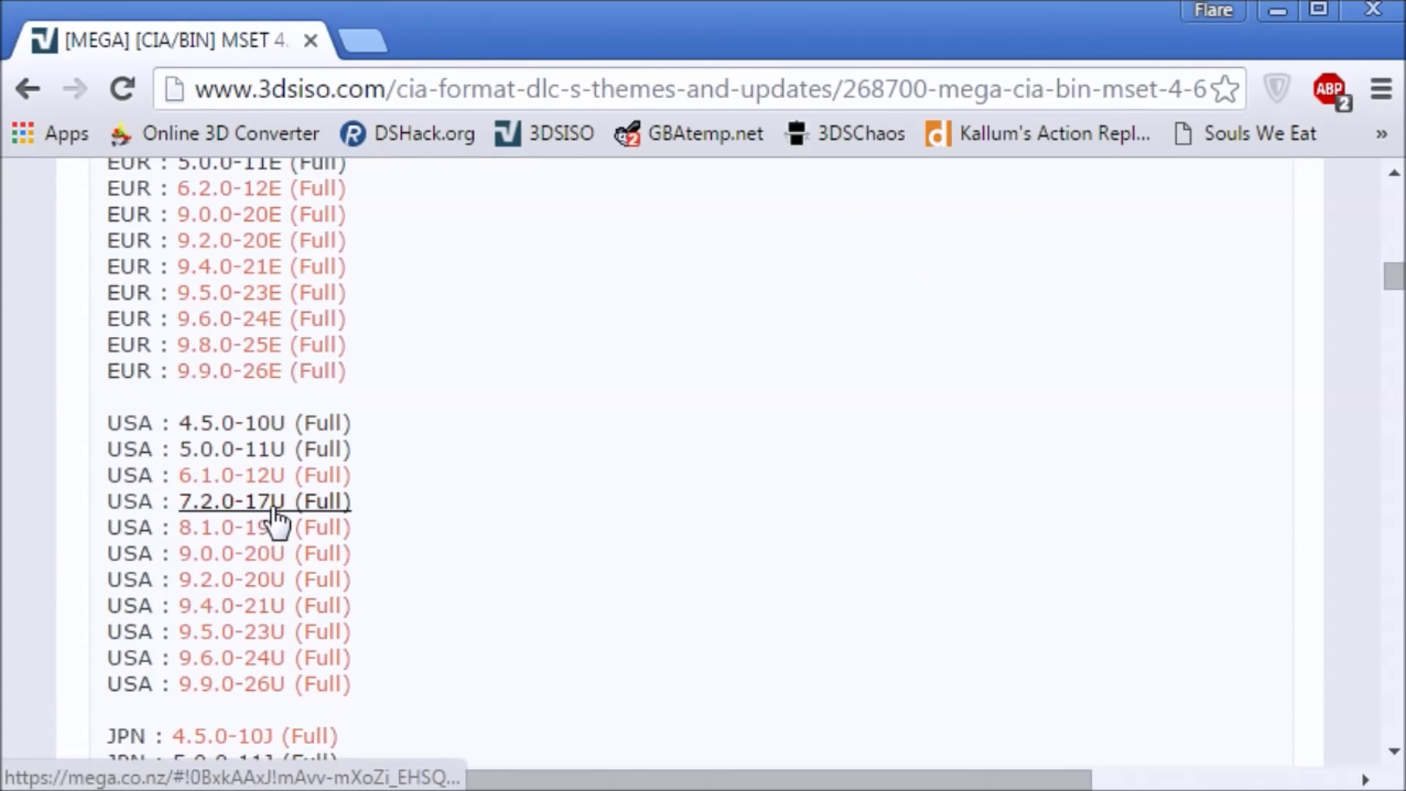
{"action": "scroll", "coordinate": [872, 609], "scroll_direction": "down", "scroll_amount": 6}
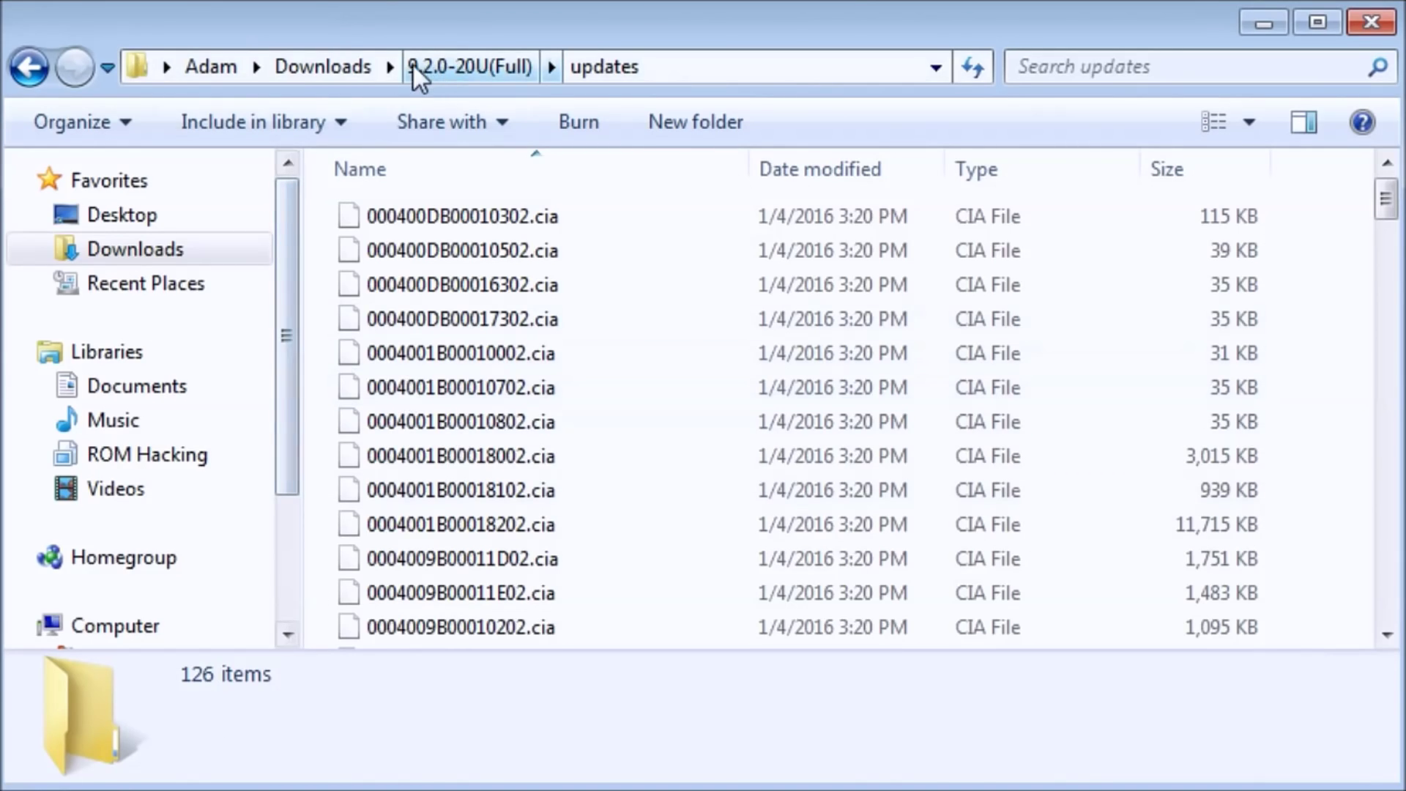
Step: Copy all 126 CIA files from 9.2.0-20U(Full)\updates, then switch to Removable Disk (E:)
{"action": "left_click", "coordinate": [429, 65]}
{"action": "double_click", "coordinate": [462, 214]}
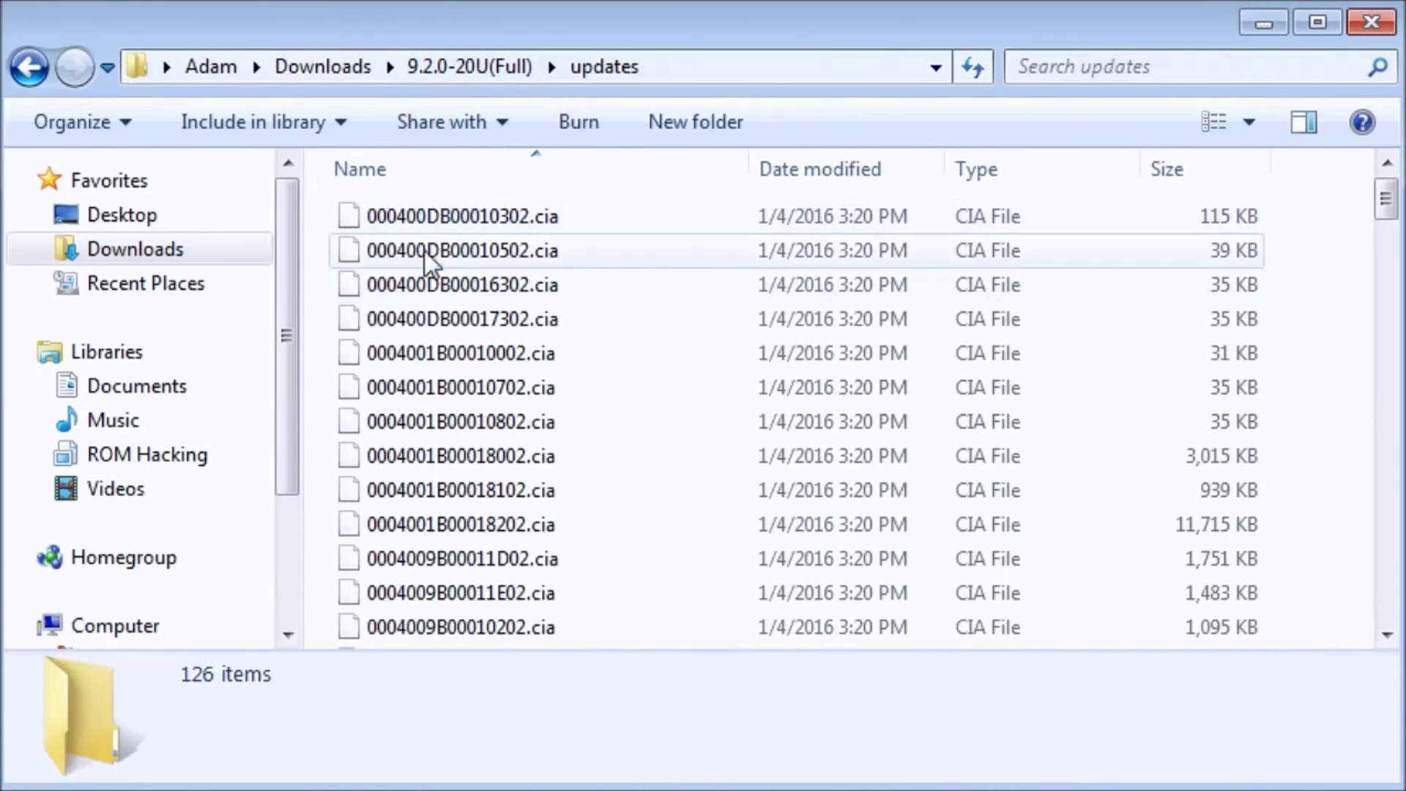
{"action": "left_click", "coordinate": [389, 248]}
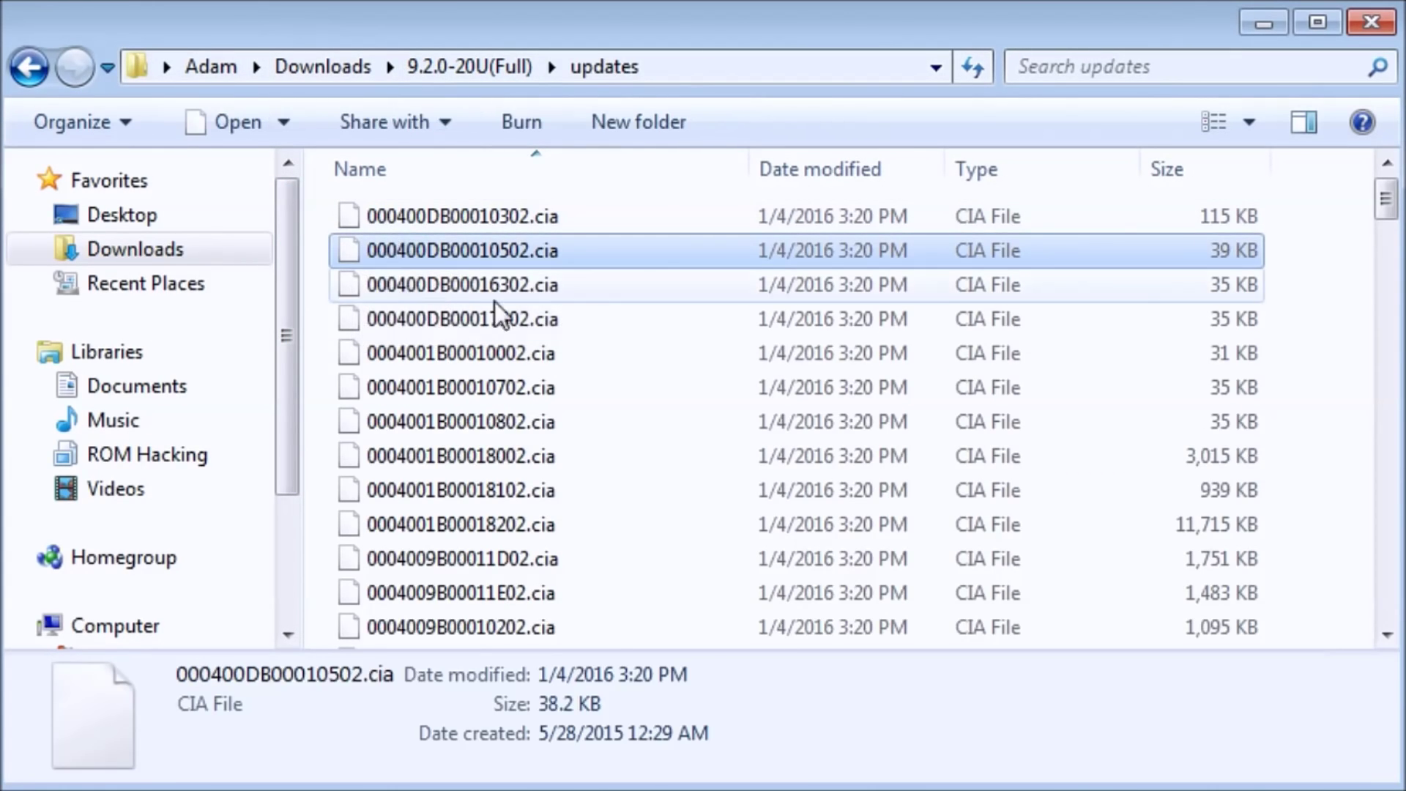
{"action": "key", "text": "ctrl+a"}
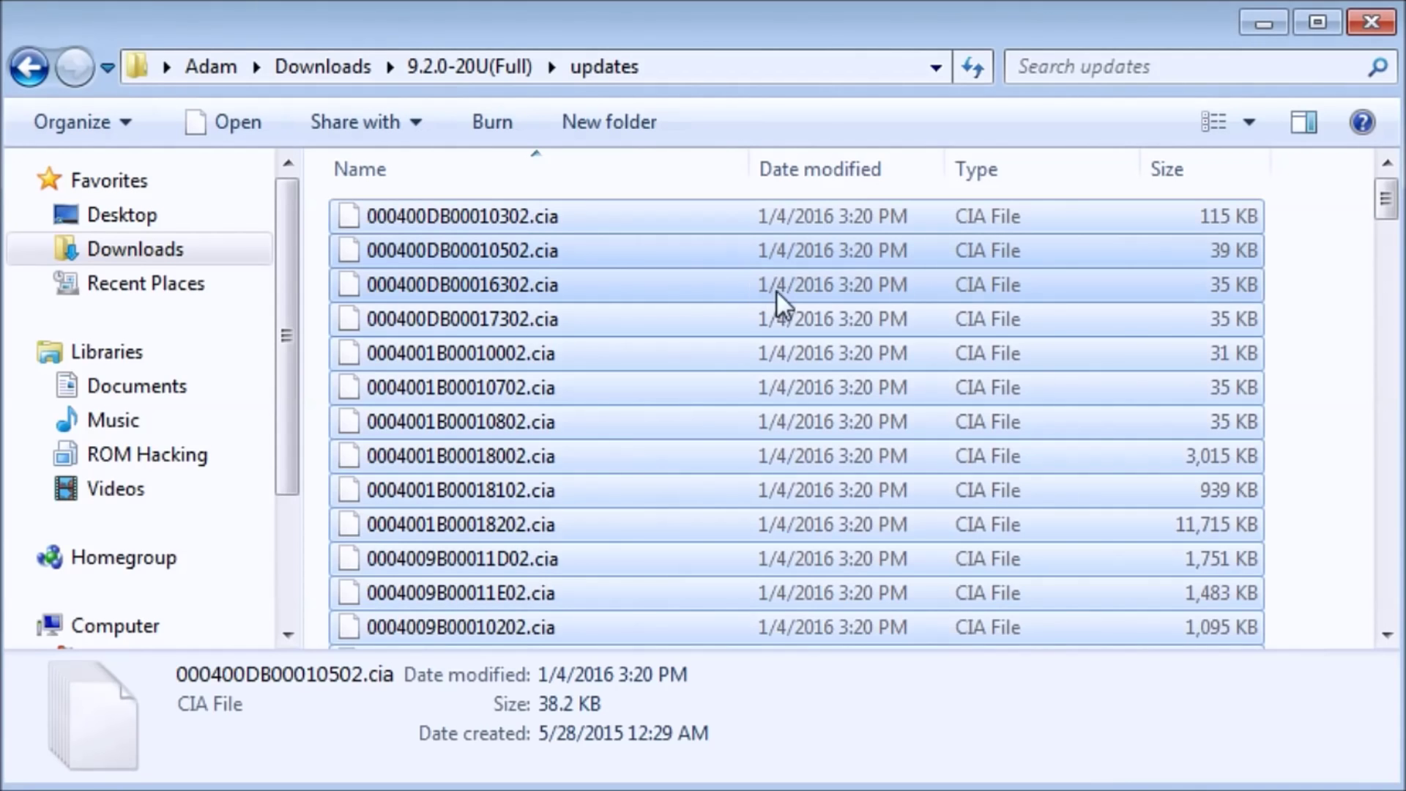
{"action": "left_click_drag", "start_coordinate": [1384, 208], "coordinate": [1390, 486]}
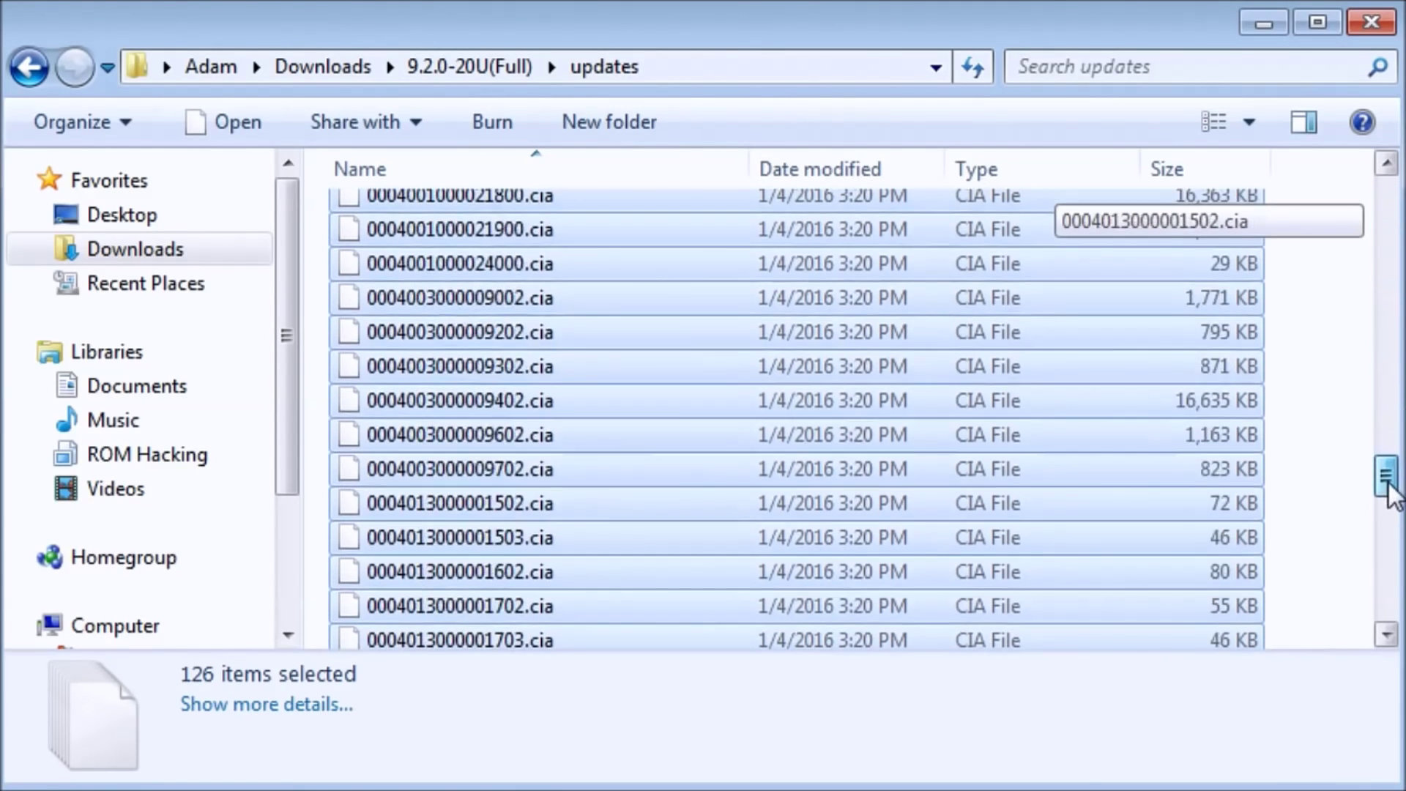
{"action": "right_click", "coordinate": [598, 230]}
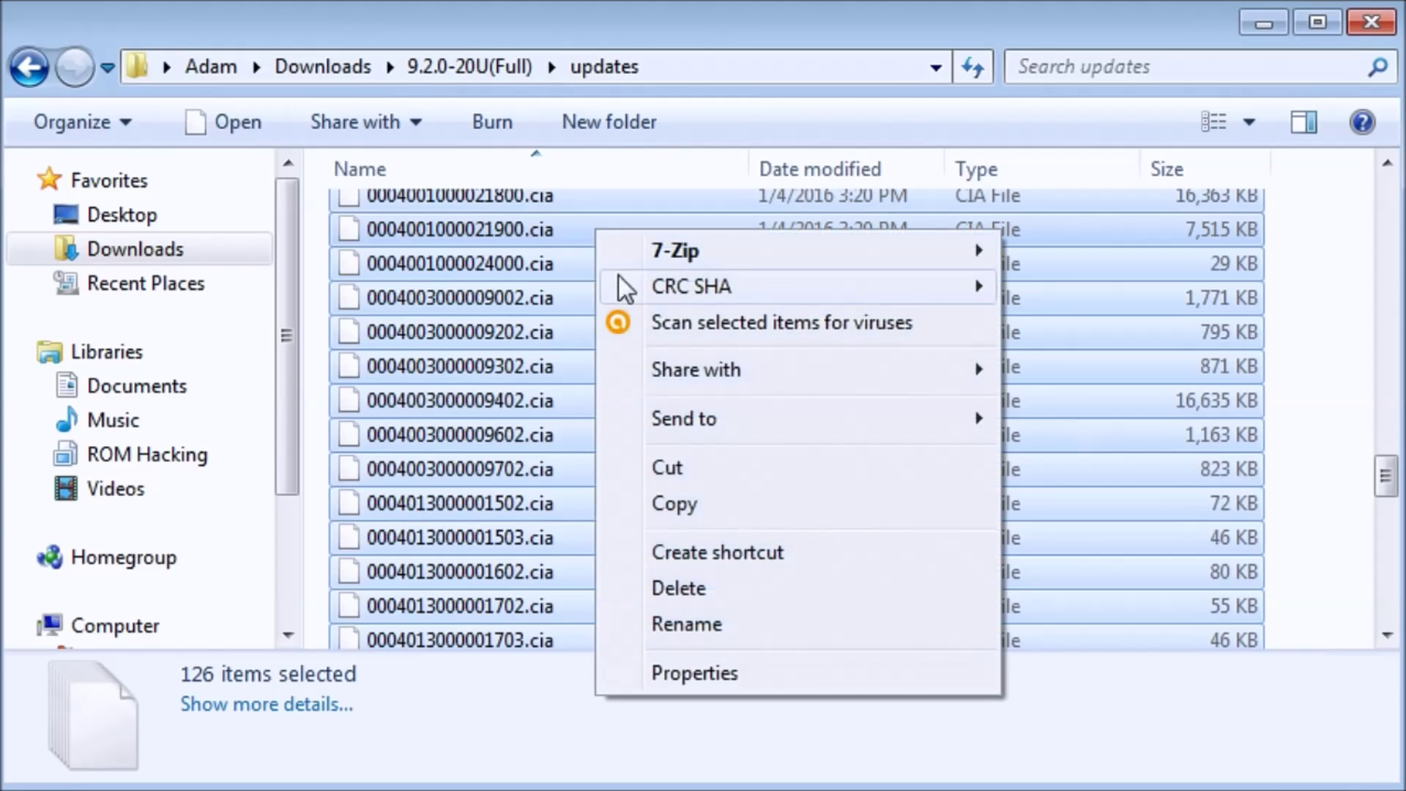
{"action": "left_click", "coordinate": [684, 505]}
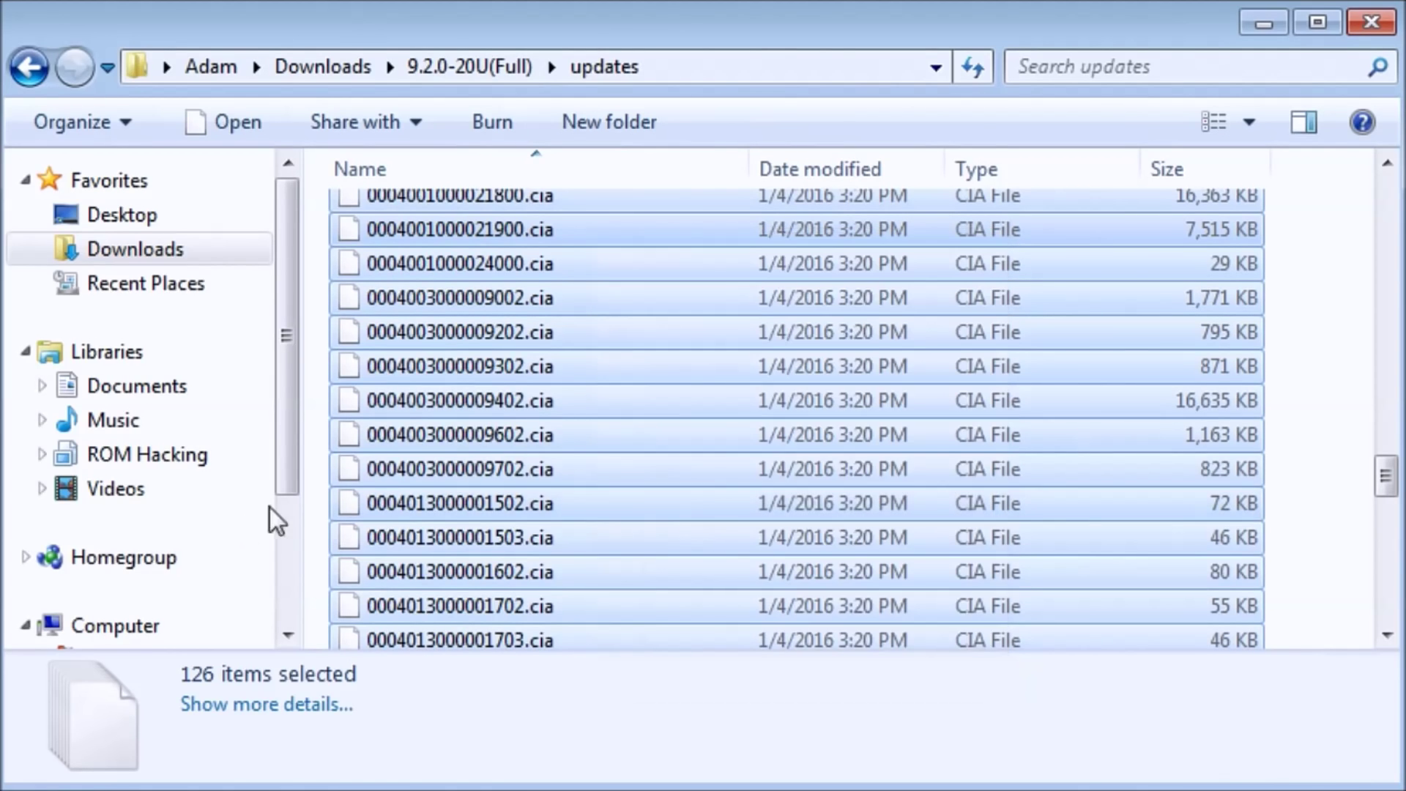
{"action": "scroll", "coordinate": [292, 440], "scroll_direction": "down", "scroll_amount": 2}
{"action": "left_click", "coordinate": [245, 540]}
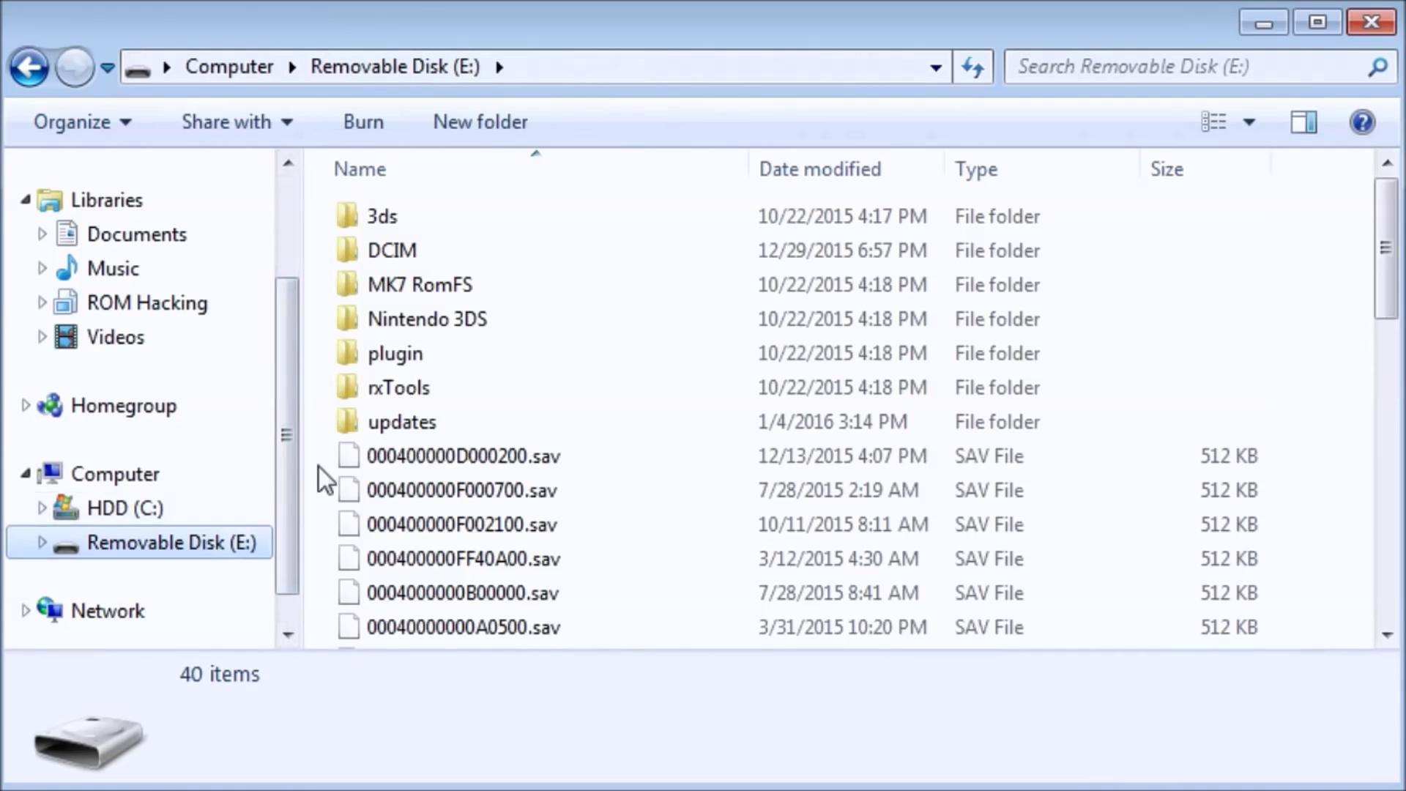
Step: Paste the 126 copied 9.2 CIA files into E:\updates, then return to the drive root
{"action": "double_click", "coordinate": [410, 432]}
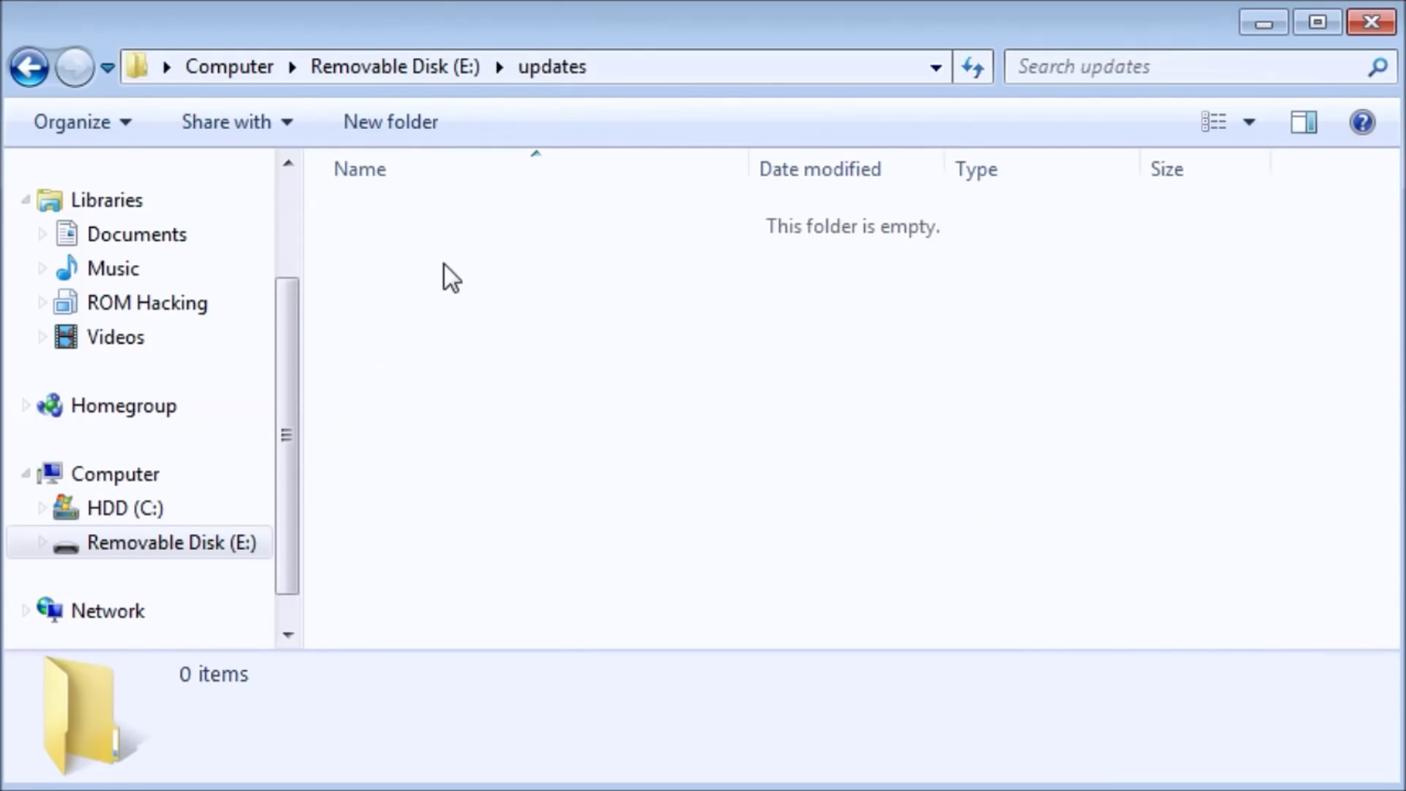
{"action": "right_click", "coordinate": [408, 258]}
{"action": "left_click", "coordinate": [492, 527]}
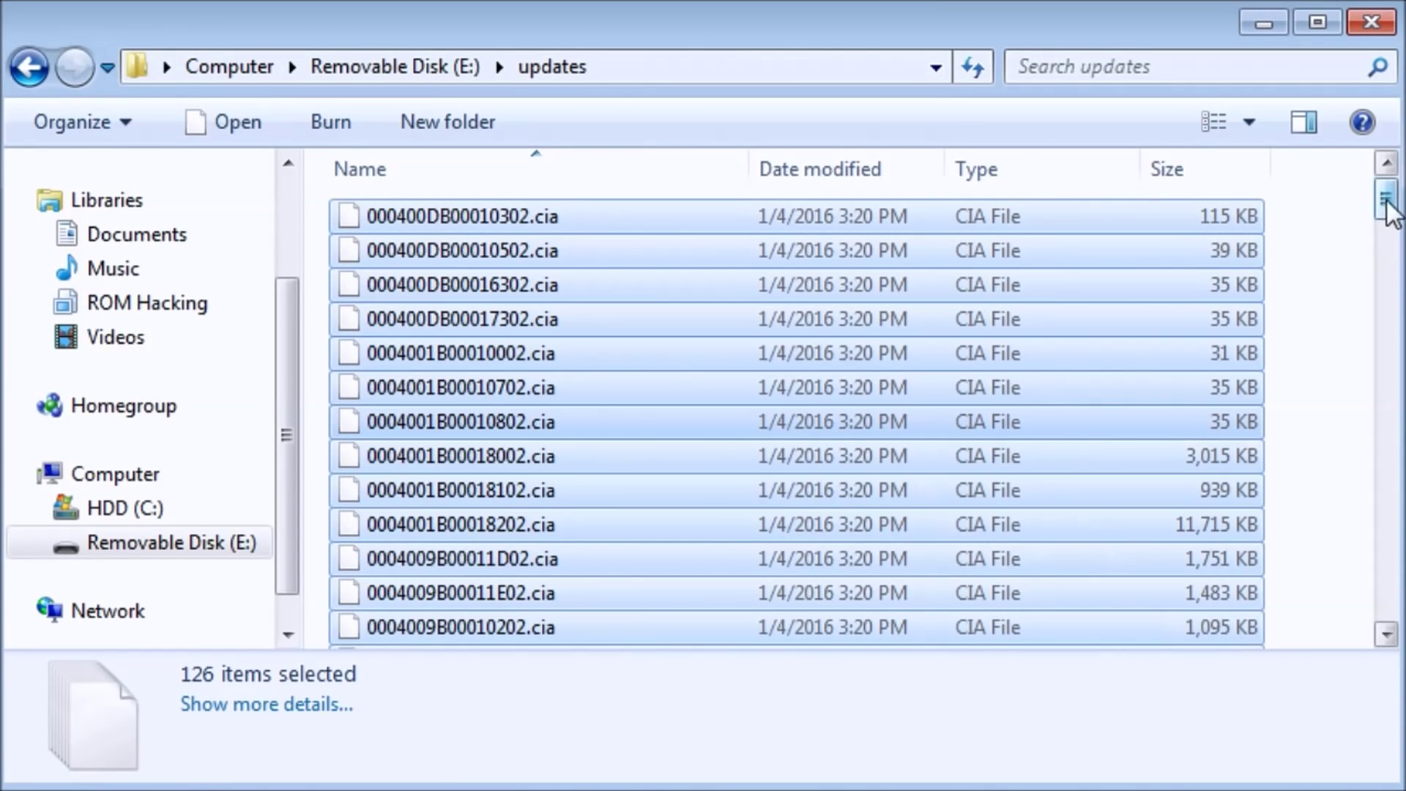
{"action": "left_click", "coordinate": [410, 69]}
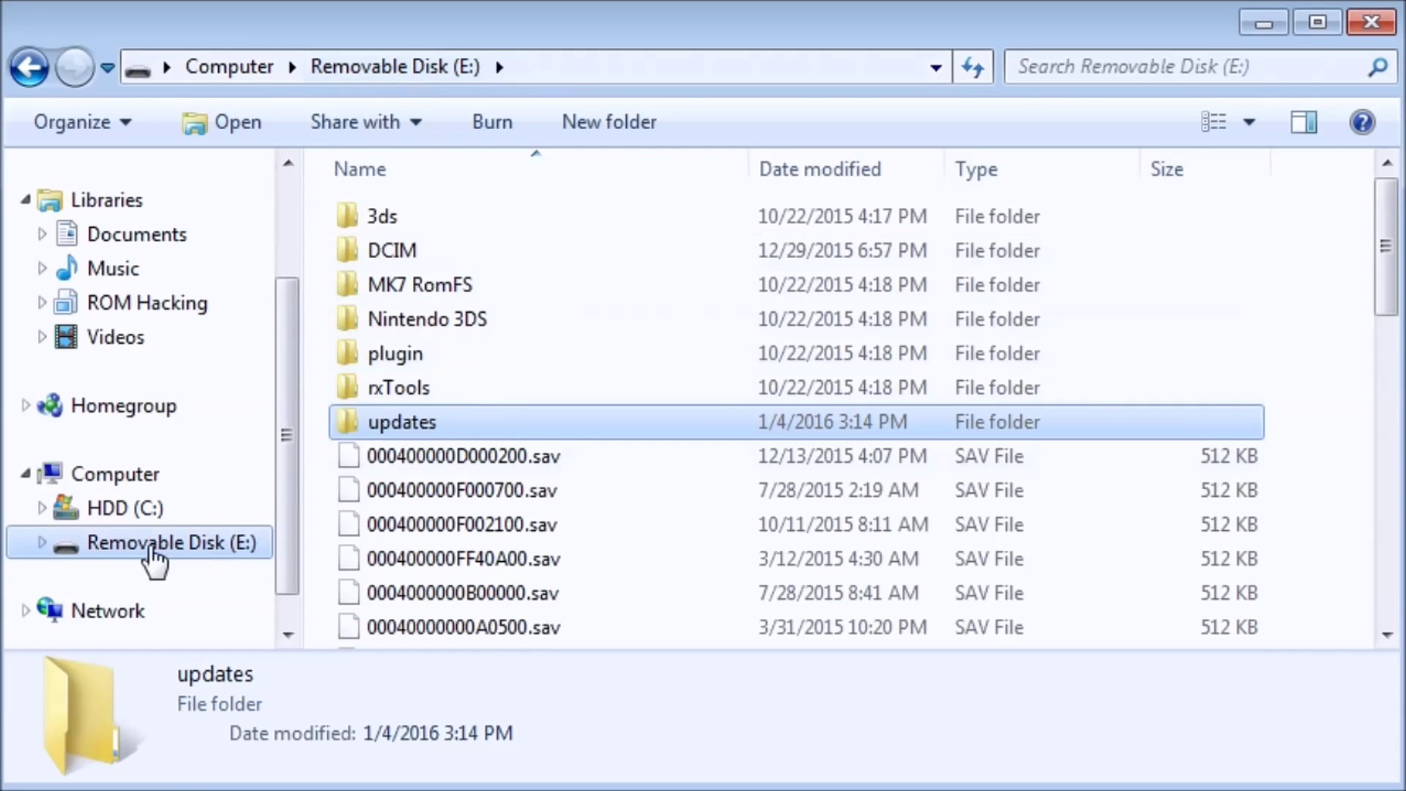
Step: Check that E:\updates contains 126 CIA files, then return to the SD card root
{"action": "double_click", "coordinate": [432, 421]}
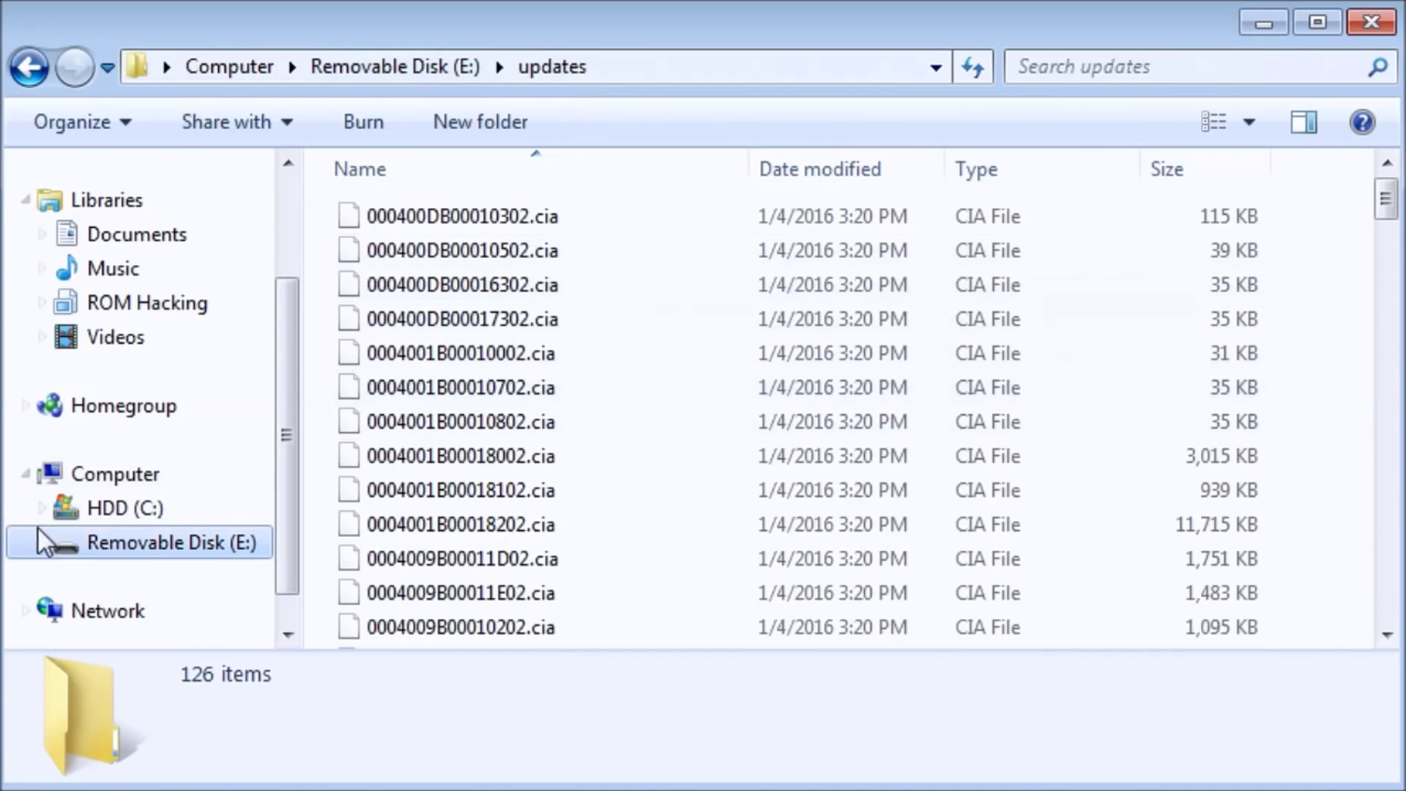
{"action": "left_click", "coordinate": [154, 513]}
{"action": "left_click", "coordinate": [161, 542]}
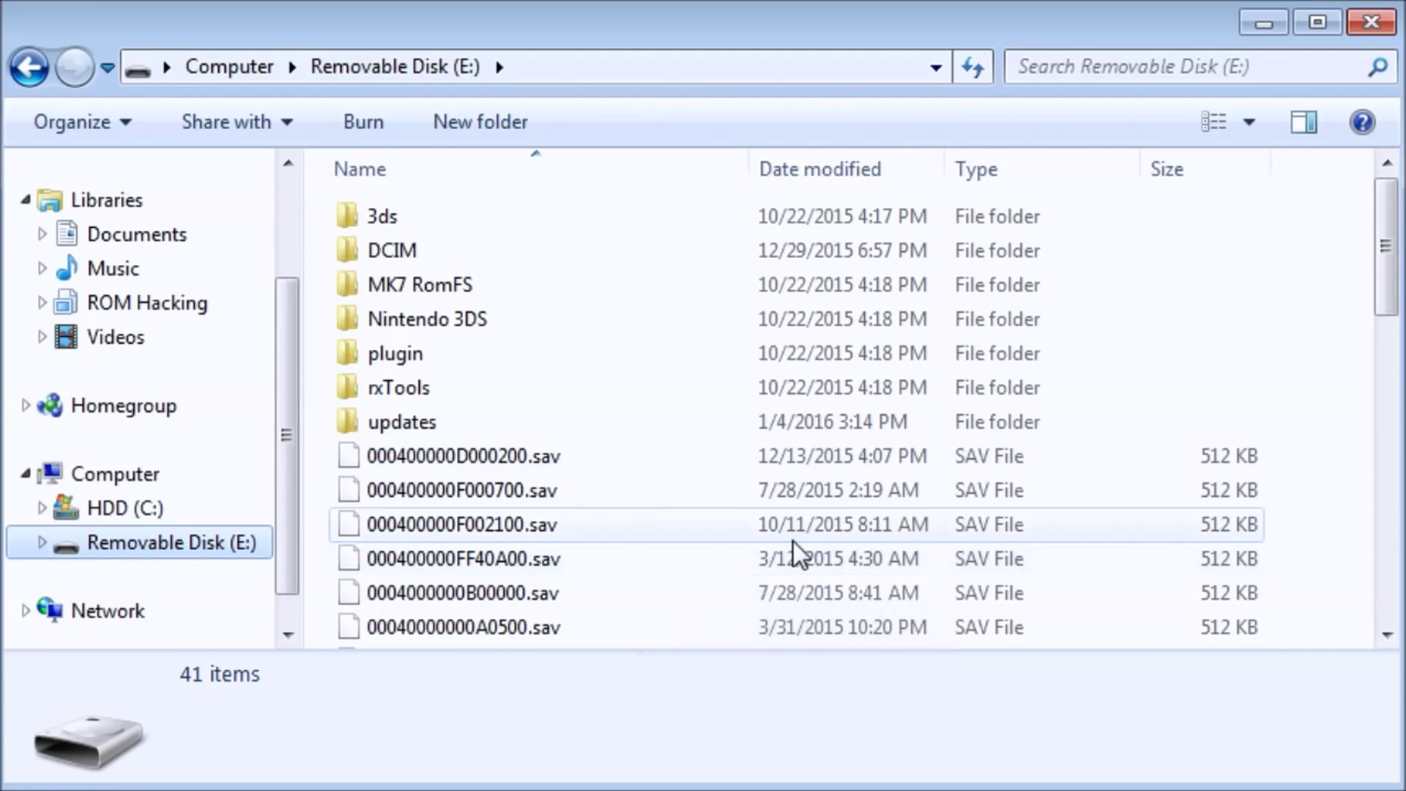
Step: Safely eject Removable Disk (E:) from the Computer view
{"action": "left_click", "coordinate": [167, 480]}
{"action": "left_click", "coordinate": [198, 545]}
{"action": "right_click", "coordinate": [199, 546]}
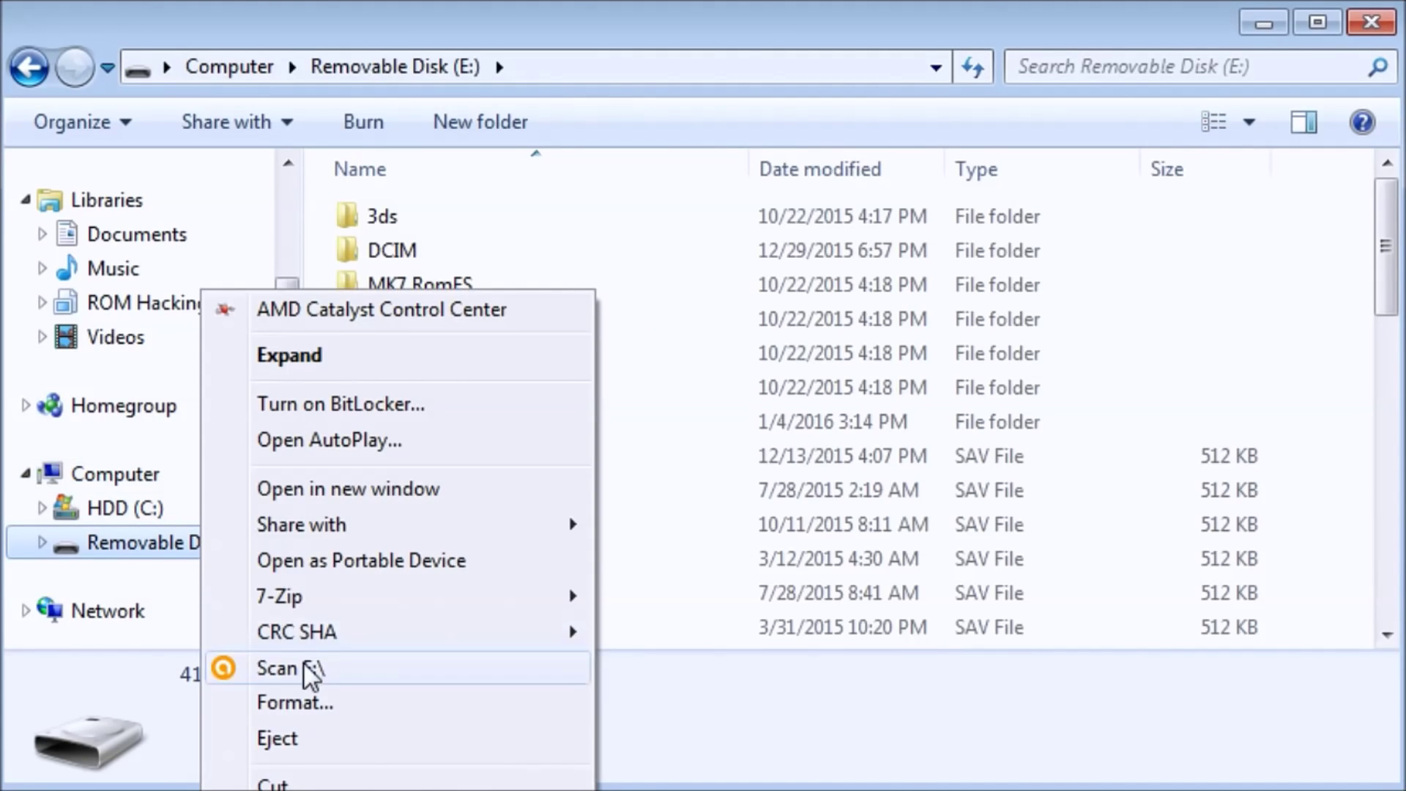
{"action": "left_click", "coordinate": [312, 740]}
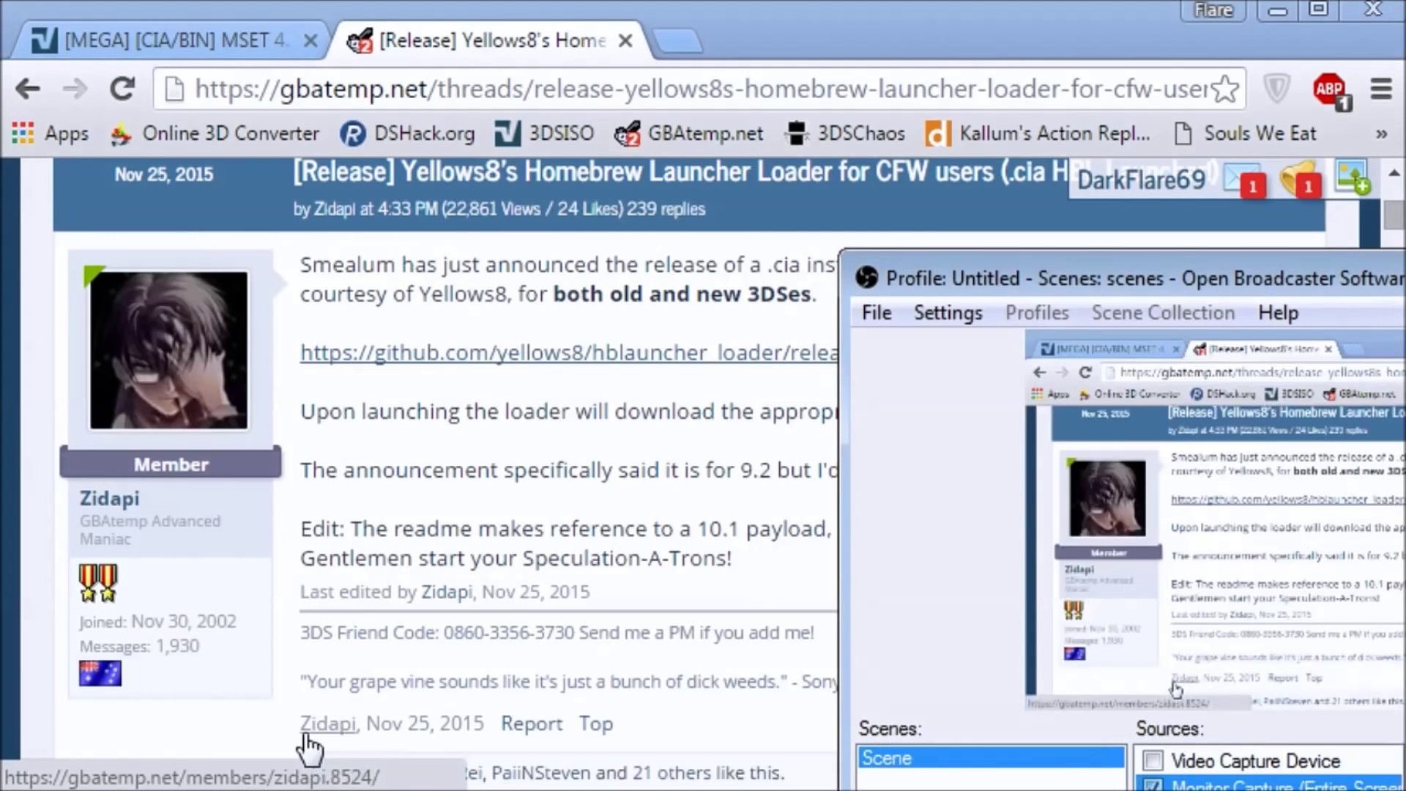
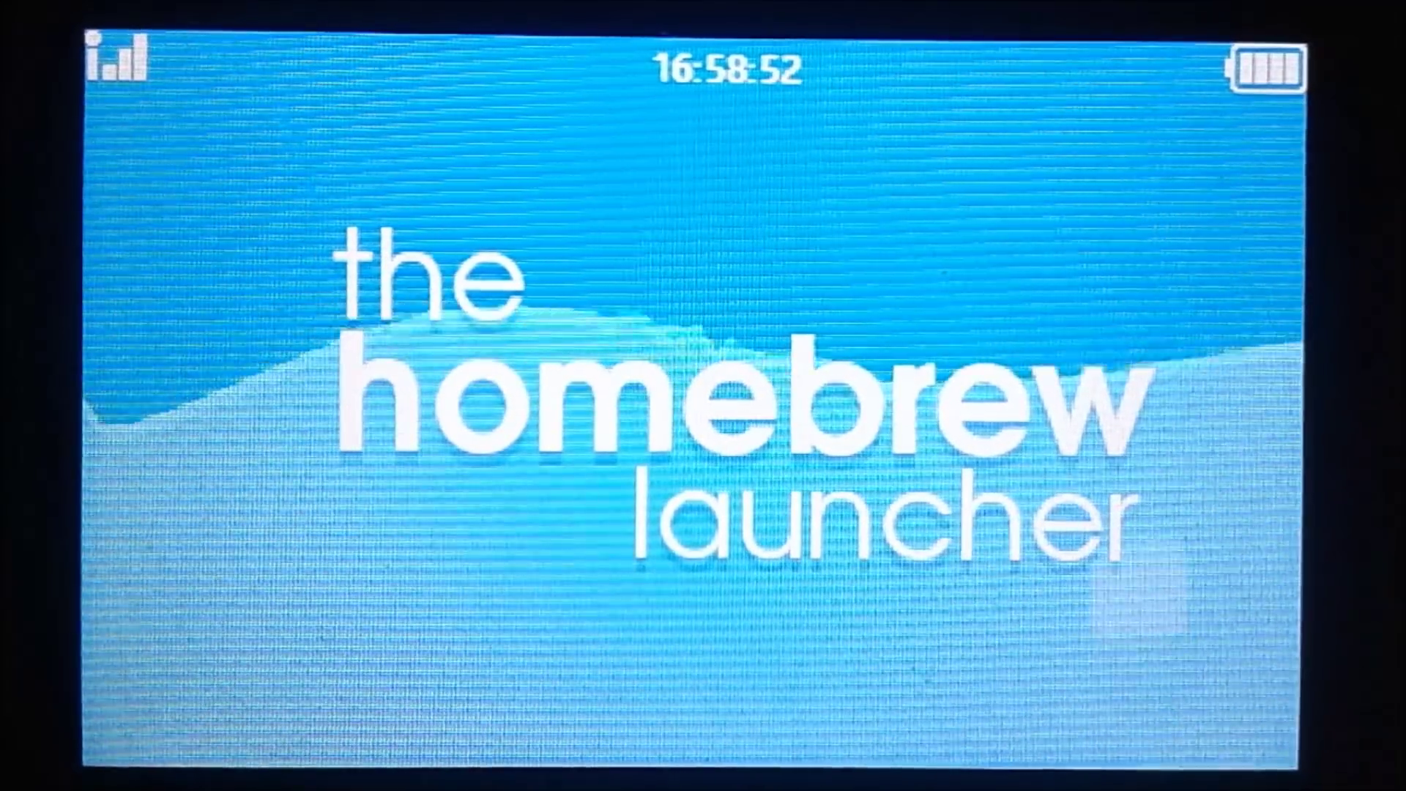
Step: Scroll the homebrew app list down past menuhax_manager v2.0 to bring sysUpdater into view
{"action": "scroll", "coordinate": [805, 476], "scroll_direction": "down", "scroll_amount": 10}
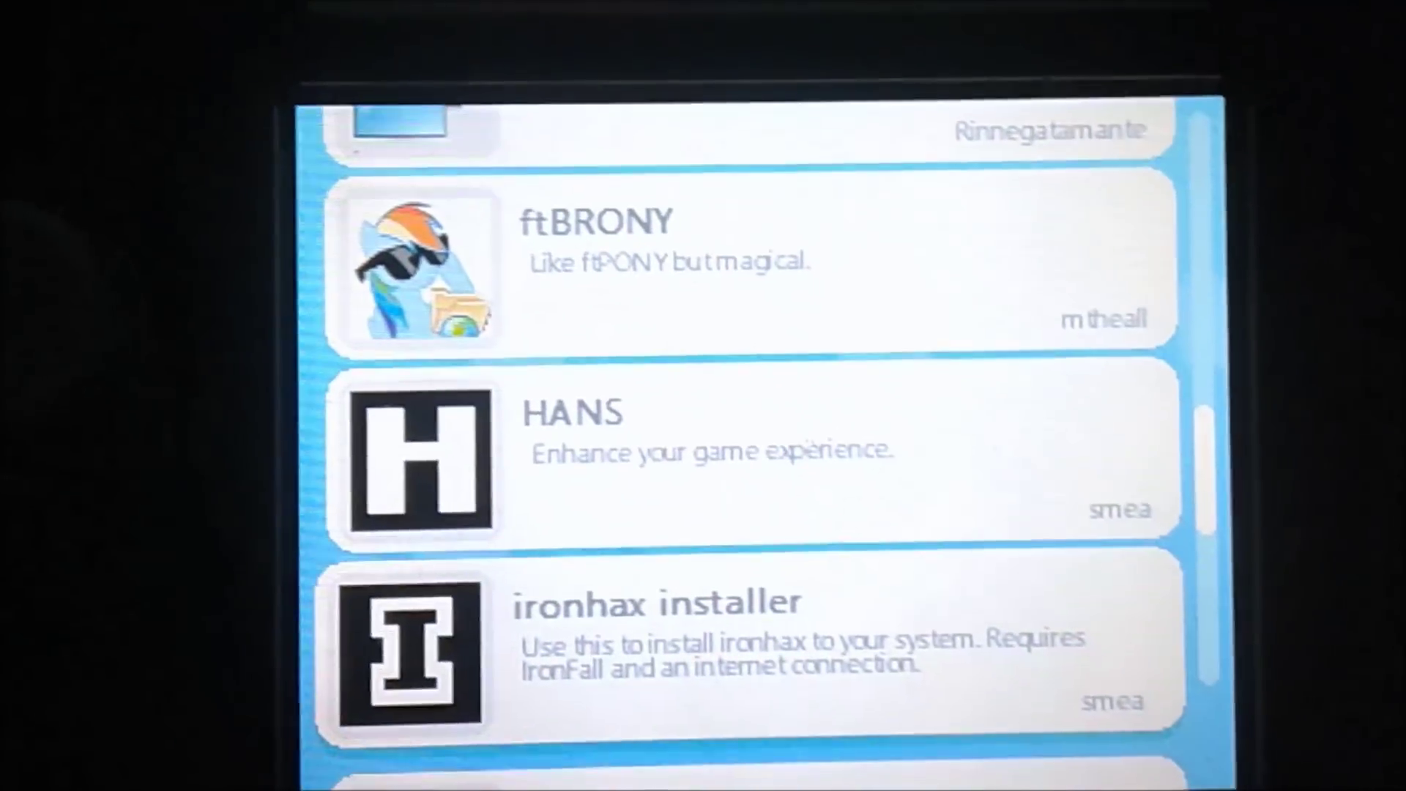
{"action": "scroll", "coordinate": [725, 382], "scroll_direction": "down", "scroll_amount": 10}
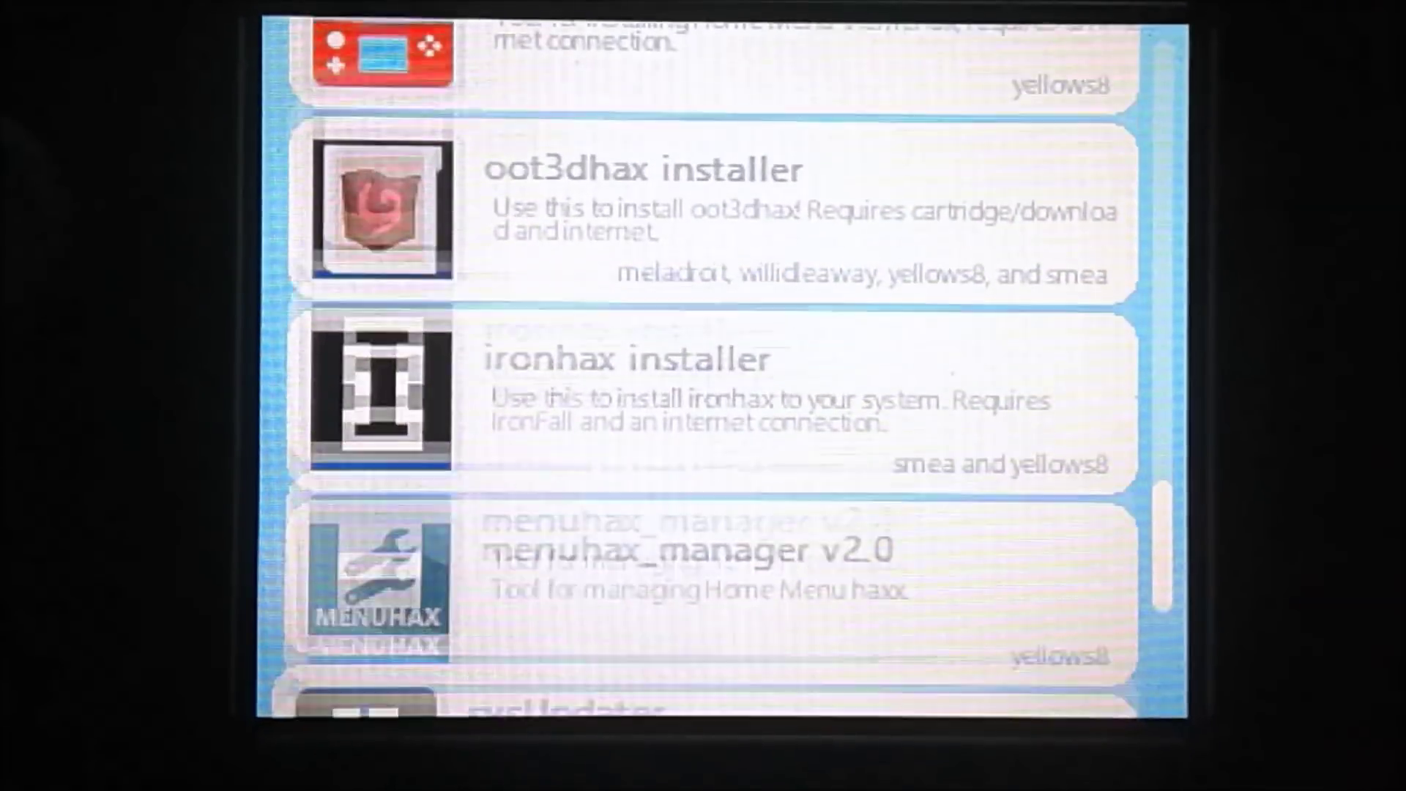